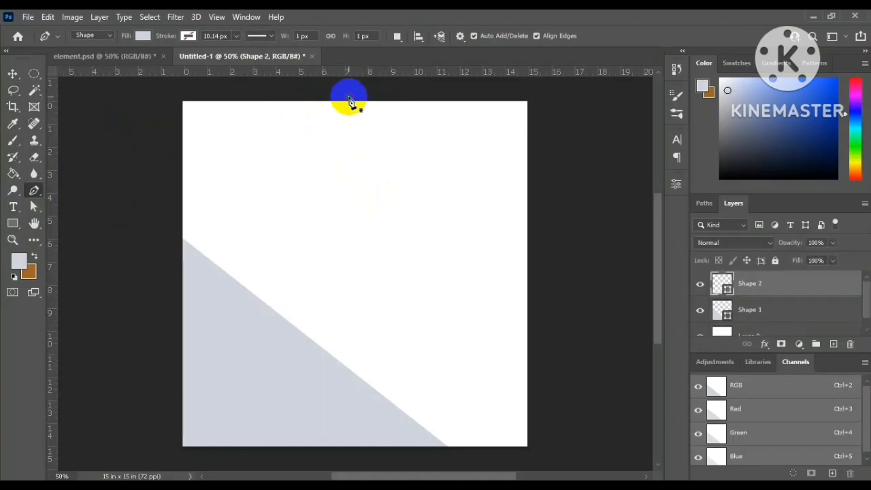
- Draw a closed diagonal band, about 1370 × 1204 px, across the canvas with the Pen tool, its corners extending beyond the canvas
{"action": "left_click", "coordinate": [149, 338]}
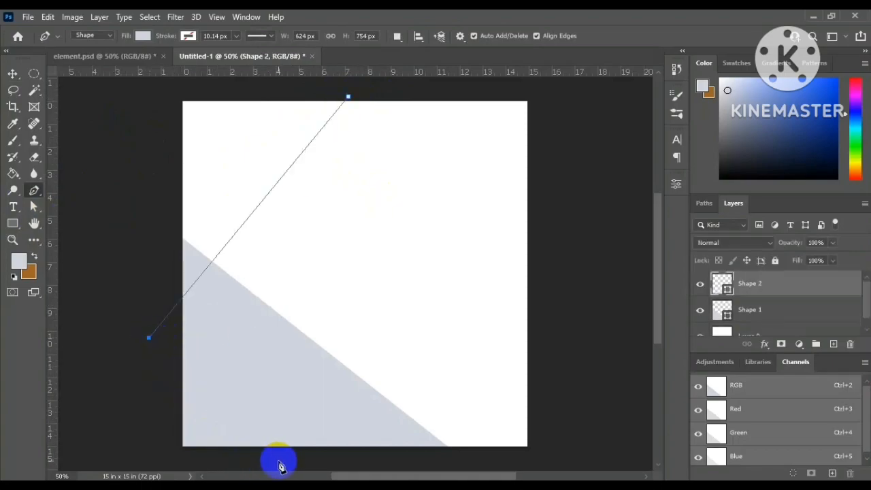
{"action": "left_click", "coordinate": [348, 468]}
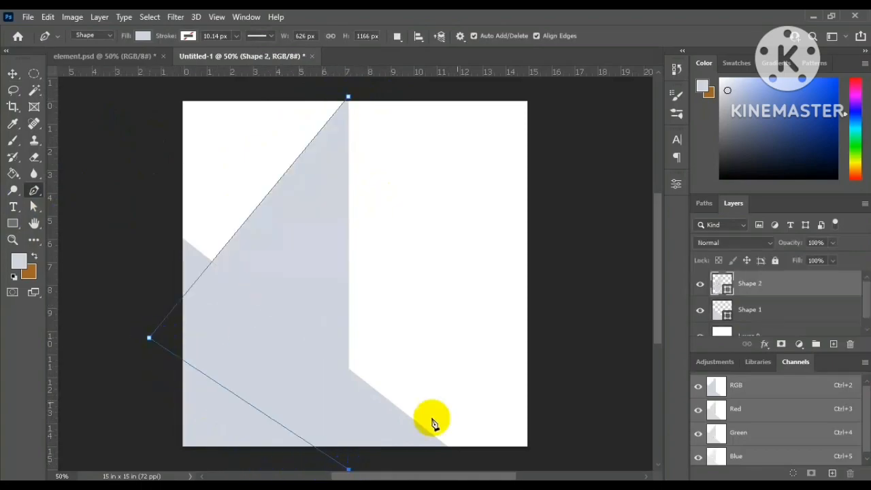
{"action": "left_click", "coordinate": [587, 185]}
{"action": "left_click", "coordinate": [577, 85]}
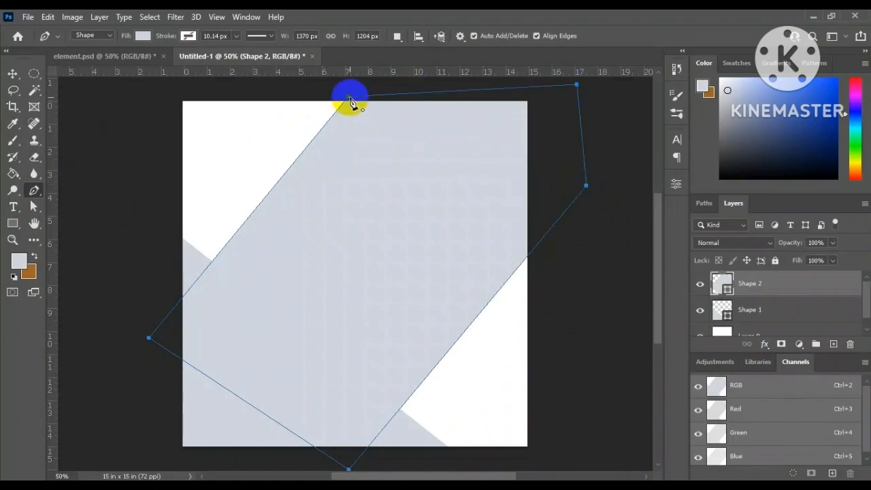
{"action": "left_click", "coordinate": [348, 100]}
- Fill the new diagonal band with dark blue and place its layer beneath Shape 1
{"action": "double_click", "coordinate": [722, 283]}
{"action": "left_click", "coordinate": [576, 327]}
{"action": "left_click", "coordinate": [731, 252]}
{"action": "left_click_drag", "start_coordinate": [776, 284], "coordinate": [774, 314]}
{"action": "left_click", "coordinate": [12, 74]}
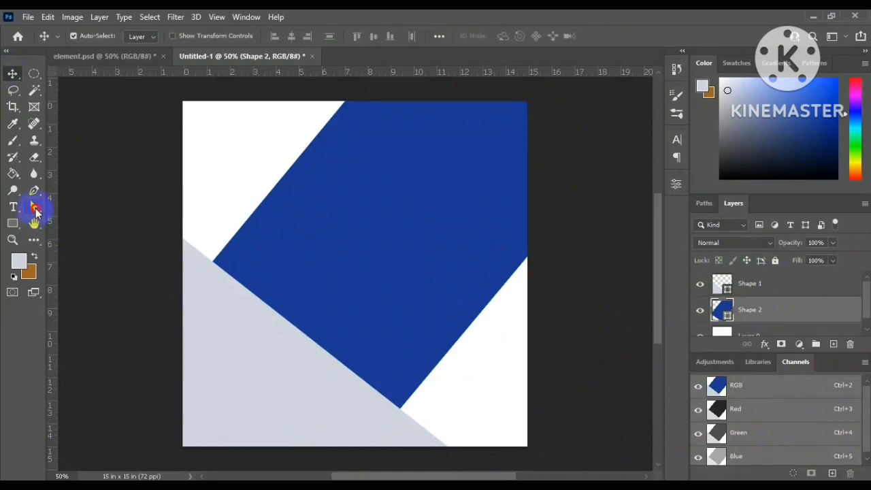
- Adjust the blue band's upper and lower anchor points outside the canvas to straighten its two long edges
{"action": "left_click", "coordinate": [34, 207]}
{"action": "left_click", "coordinate": [361, 102]}
{"action": "left_click_drag", "start_coordinate": [350, 100], "coordinate": [350, 90]}
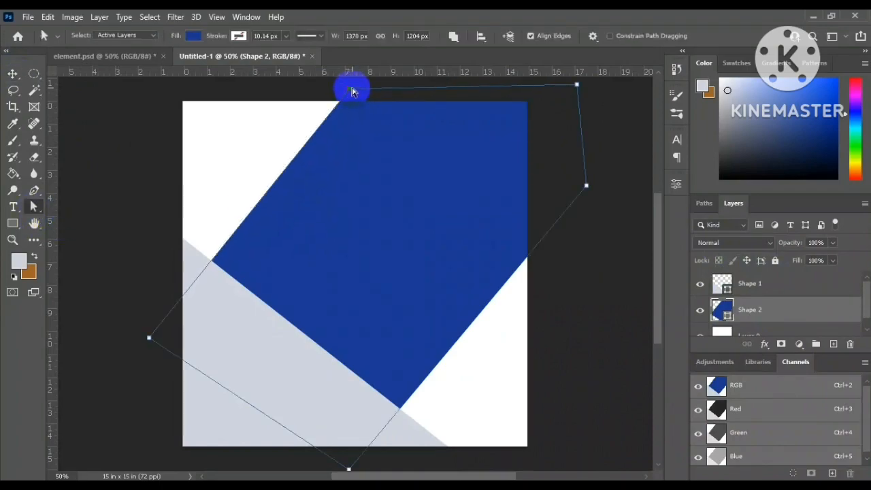
{"action": "scroll", "coordinate": [394, 408], "scroll_direction": "down", "scroll_amount": 1}
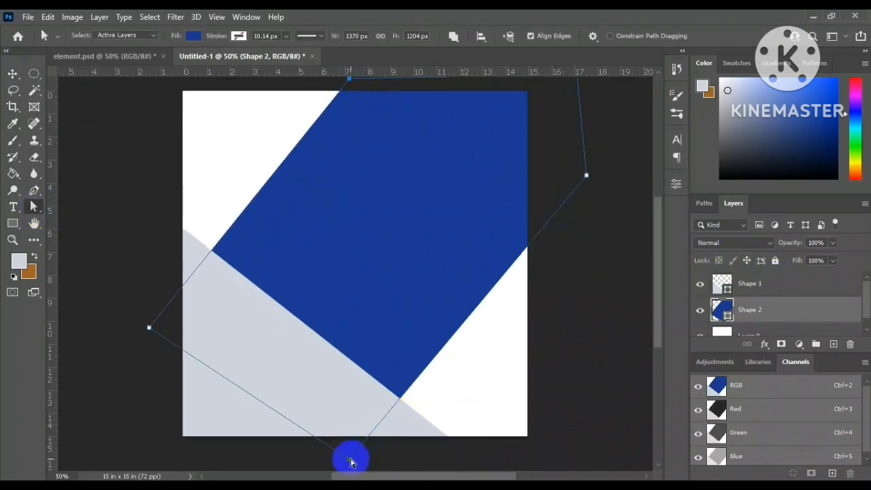
{"action": "left_click_drag", "start_coordinate": [351, 463], "coordinate": [362, 461]}
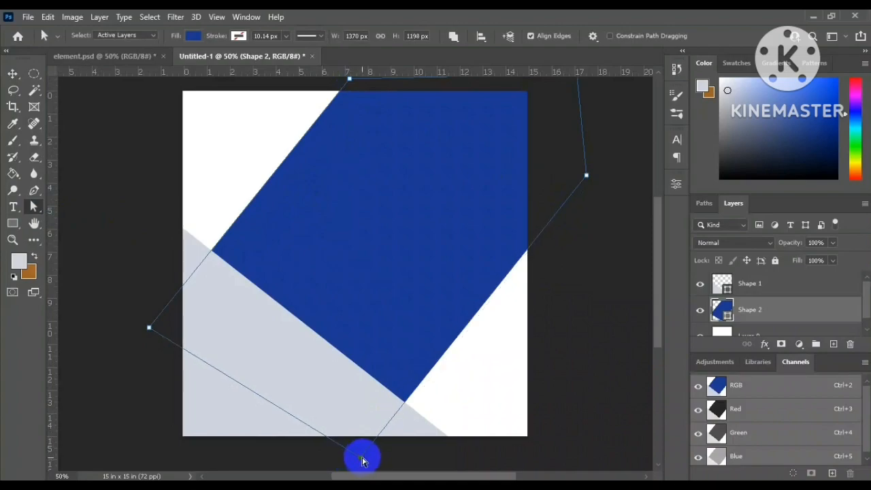
{"action": "left_click", "coordinate": [12, 73]}
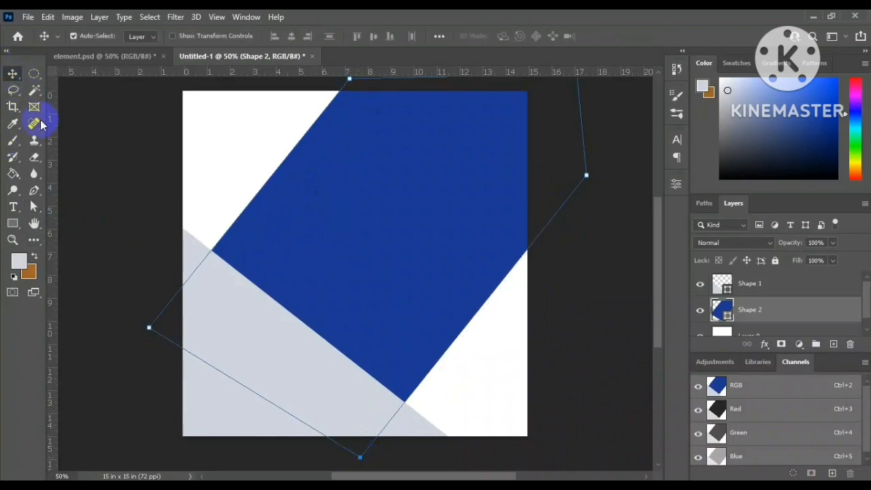
{"action": "left_click", "coordinate": [112, 176]}
- Draw a closed light grey shape, about 874 × 722 px, inside the upper blue band, leaving narrow blue borders along its long sides
{"action": "left_click", "coordinate": [34, 191]}
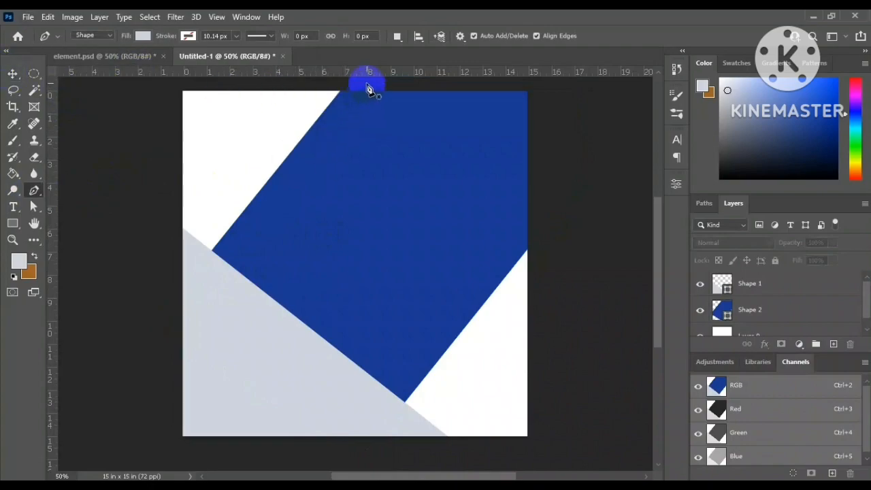
{"action": "left_click", "coordinate": [367, 90]}
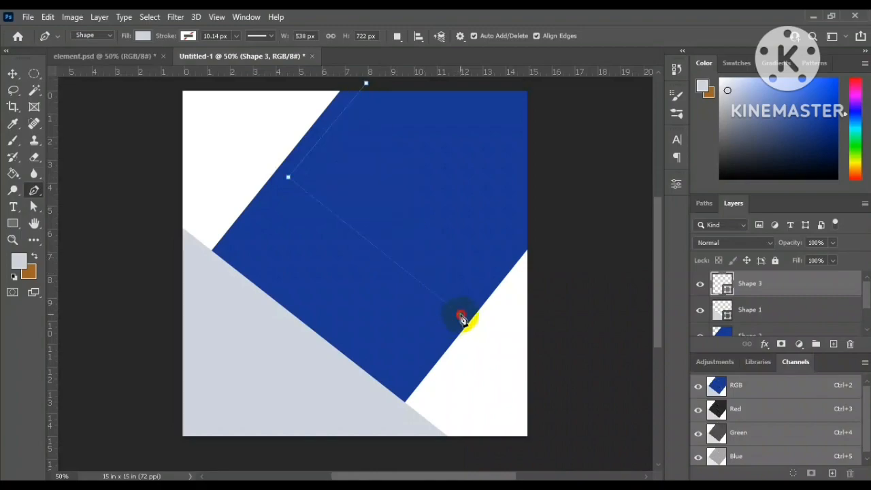
{"action": "left_click", "coordinate": [460, 314]}
{"action": "left_click", "coordinate": [568, 177]}
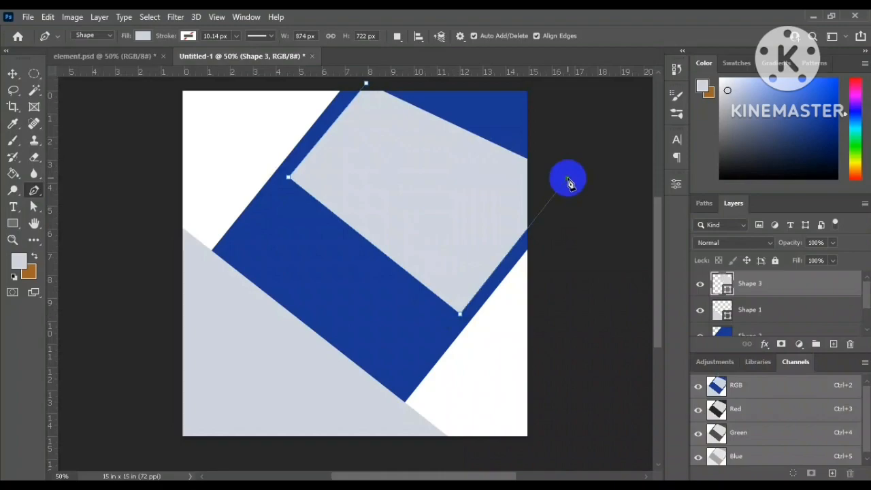
{"action": "left_click", "coordinate": [556, 84]}
{"action": "left_click", "coordinate": [368, 85]}
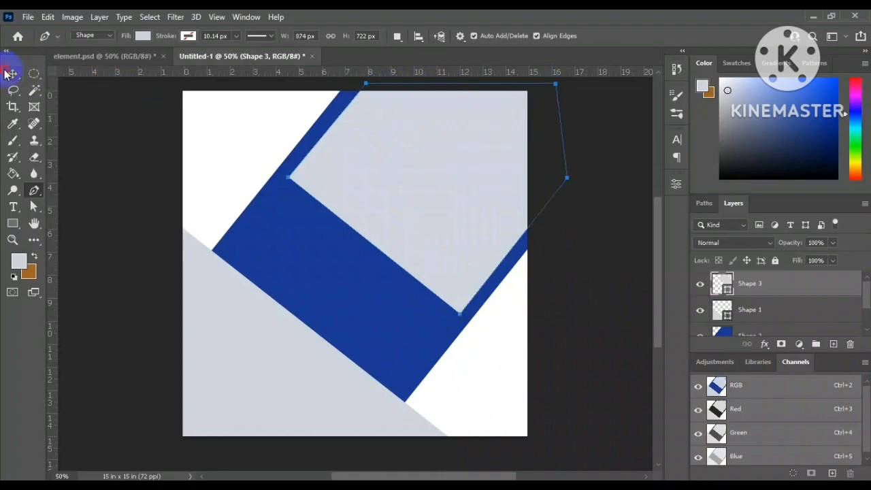
{"action": "left_click", "coordinate": [13, 73]}
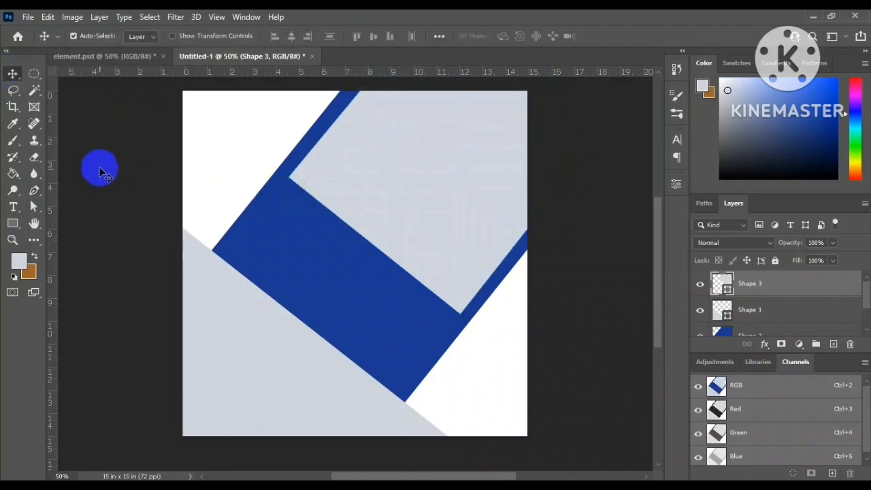
- Adjust the grey shape's top-left and lower anchor points so its edges run parallel to the blue band
{"action": "left_click", "coordinate": [34, 206]}
{"action": "left_click", "coordinate": [352, 181]}
{"action": "left_click", "coordinate": [367, 85]}
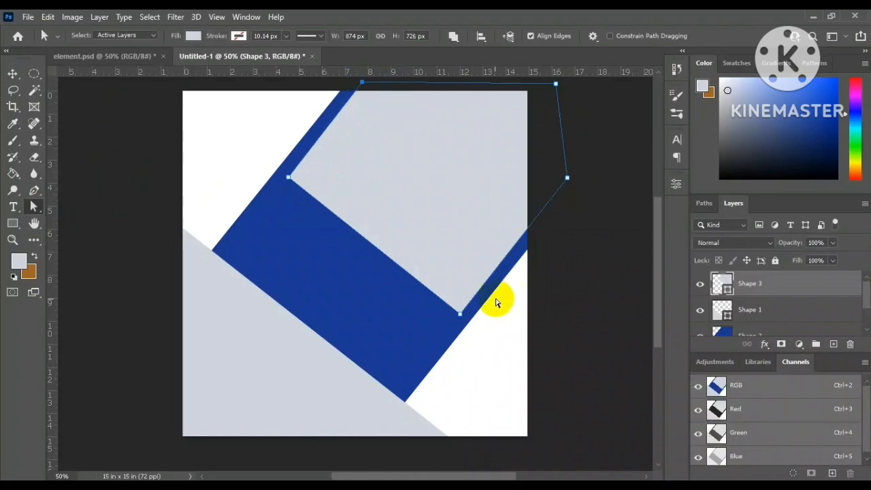
{"action": "left_click_drag", "start_coordinate": [460, 320], "coordinate": [459, 314]}
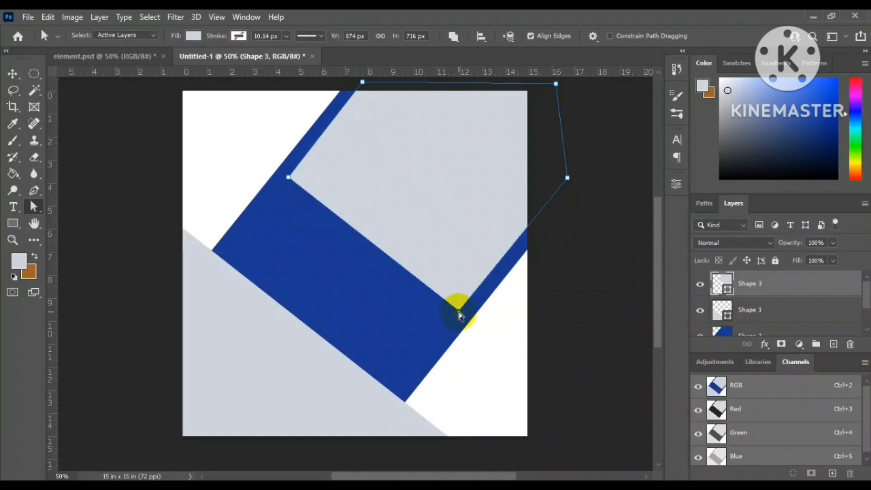
{"action": "key", "text": "ctrl+plus"}
{"action": "left_click_drag", "start_coordinate": [393, 258], "coordinate": [347, 447]}
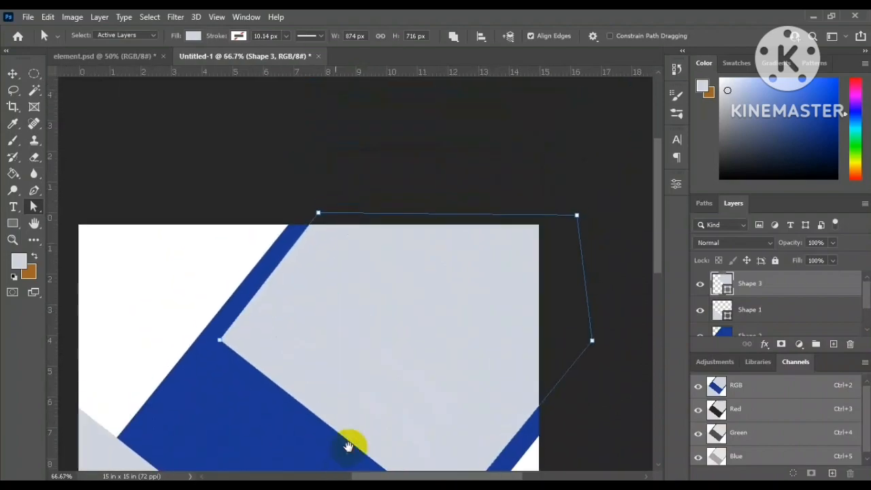
{"action": "left_click", "coordinate": [13, 224]}
{"action": "left_click", "coordinate": [143, 35]}
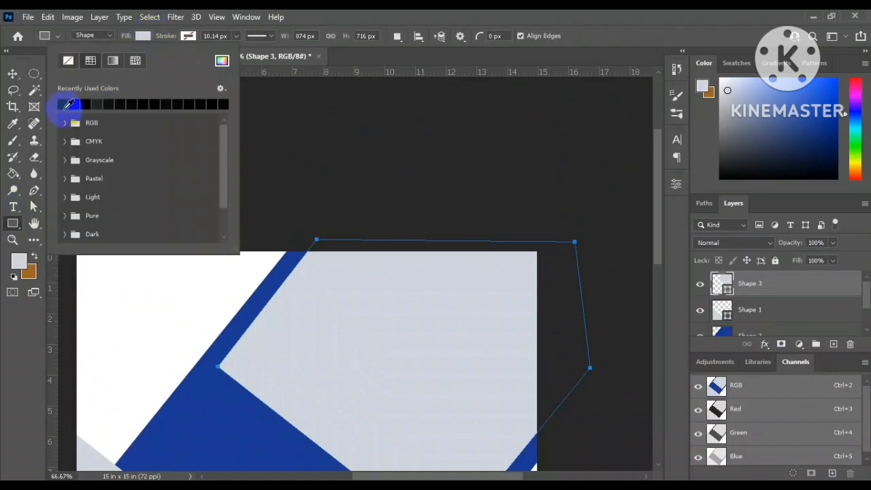
{"action": "left_click", "coordinate": [63, 104]}
{"action": "left_click", "coordinate": [299, 96]}
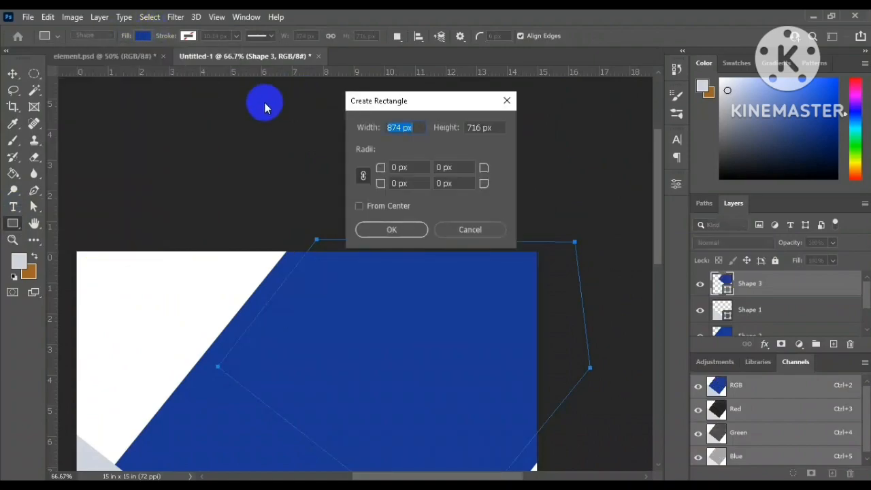
{"action": "left_click", "coordinate": [469, 228]}
{"action": "key", "text": "alt+BackSpace"}
- Draw a rectangle of 209 × 67 px in the white upper-left corner and fill it with near-black
{"action": "left_click_drag", "start_coordinate": [115, 279], "coordinate": [204, 307]}
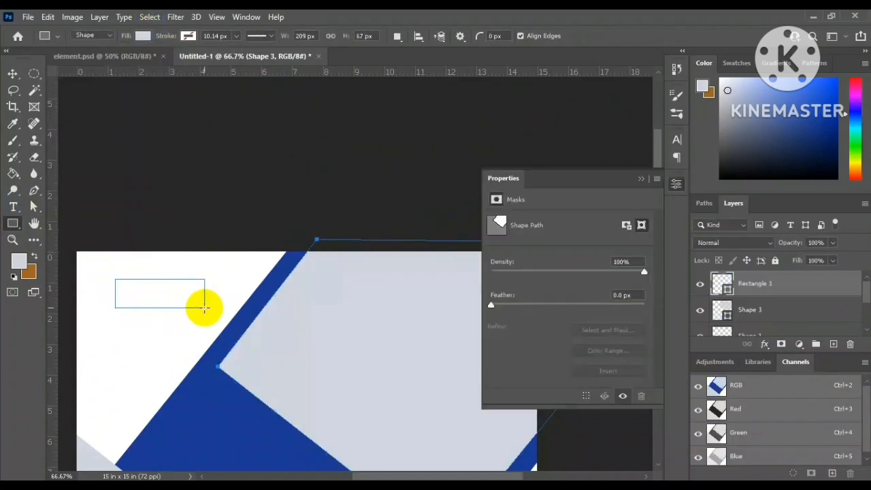
{"action": "left_click", "coordinate": [528, 311]}
{"action": "left_click", "coordinate": [544, 331]}
{"action": "left_click", "coordinate": [636, 181]}
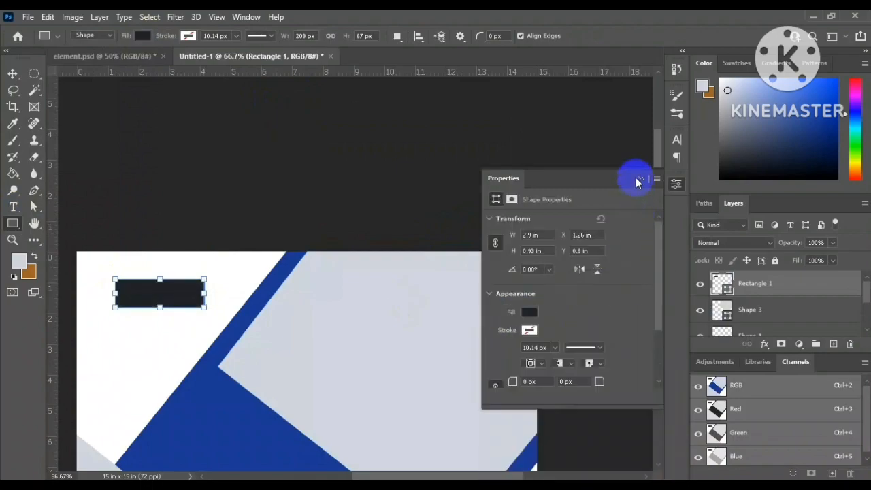
- Rotate the dark rectangle parallel to the band and place it across the narrow blue border as a width gauge
{"action": "left_click", "coordinate": [13, 72]}
{"action": "left_click_drag", "start_coordinate": [168, 299], "coordinate": [208, 256]}
{"action": "key", "text": "ctrl+t"}
{"action": "key", "text": "Return"}
{"action": "key", "text": "ctrl+plus"}
{"action": "left_click_drag", "start_coordinate": [101, 152], "coordinate": [285, 266]}
- Adjust the blue band's anchor points so its lower-right border matches the width of the dark rectangle
{"action": "left_click", "coordinate": [216, 294]}
{"action": "key", "text": "a"}
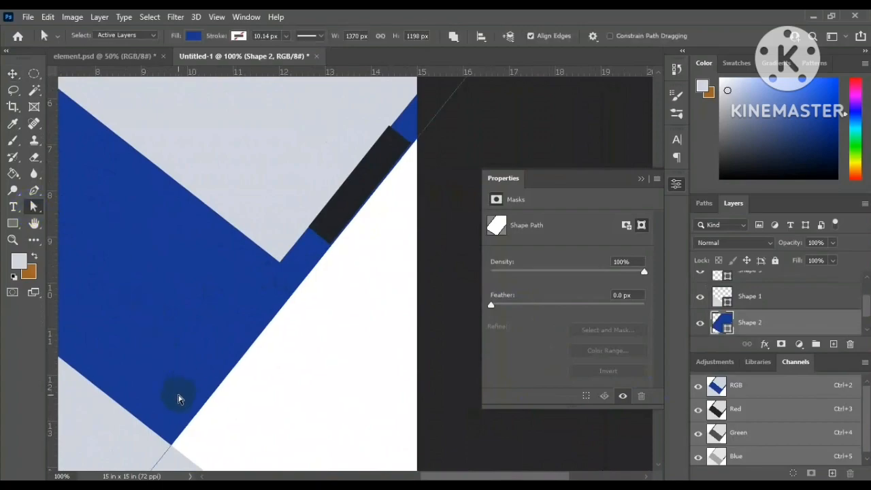
{"action": "left_click_drag", "start_coordinate": [173, 440], "coordinate": [288, 225]}
{"action": "left_click_drag", "start_coordinate": [279, 278], "coordinate": [569, 39]}
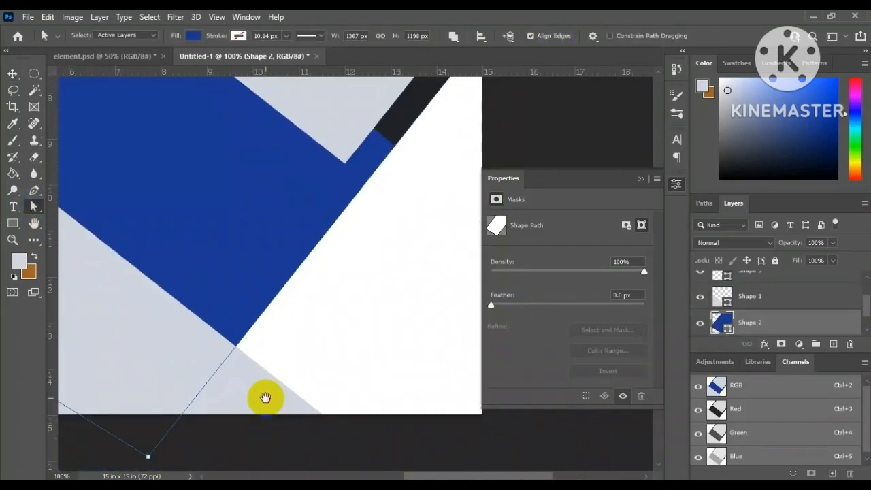
{"action": "left_click_drag", "start_coordinate": [355, 186], "coordinate": [363, 254]}
{"action": "scroll", "coordinate": [363, 255], "scroll_direction": "down", "scroll_amount": 1}
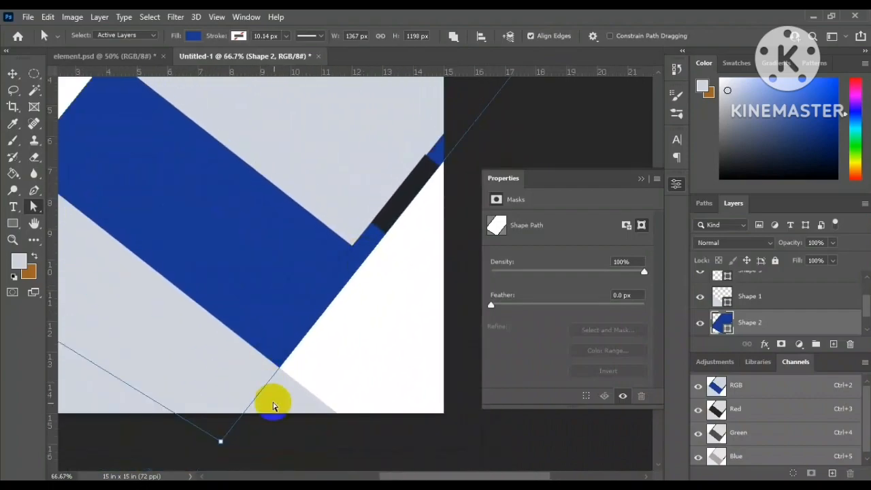
{"action": "left_click", "coordinate": [219, 441]}
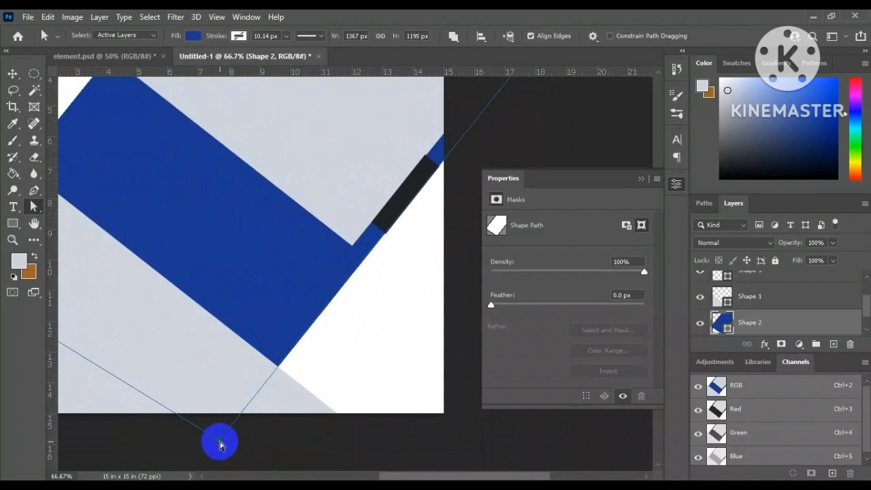
{"action": "left_click_drag", "start_coordinate": [323, 301], "coordinate": [378, 413]}
{"action": "left_click_drag", "start_coordinate": [294, 318], "coordinate": [270, 373]}
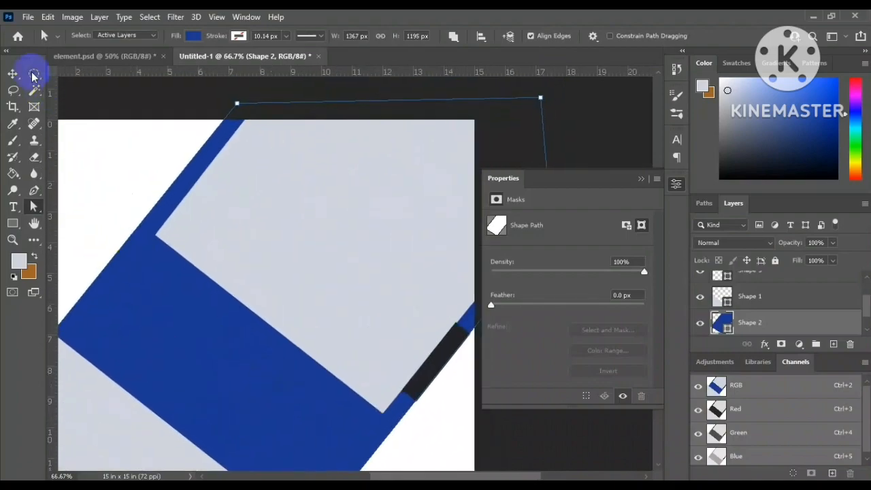
- Move the dark rectangle onto the upper-left blue border to compare its width, and delete the rectangle
{"action": "left_click", "coordinate": [14, 73]}
{"action": "left_click_drag", "start_coordinate": [445, 365], "coordinate": [200, 179]}
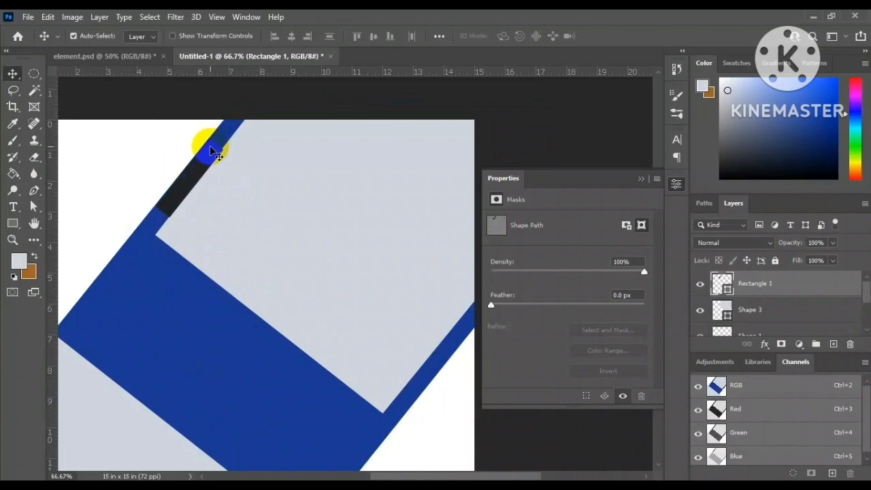
{"action": "key", "text": "ctrl+e"}
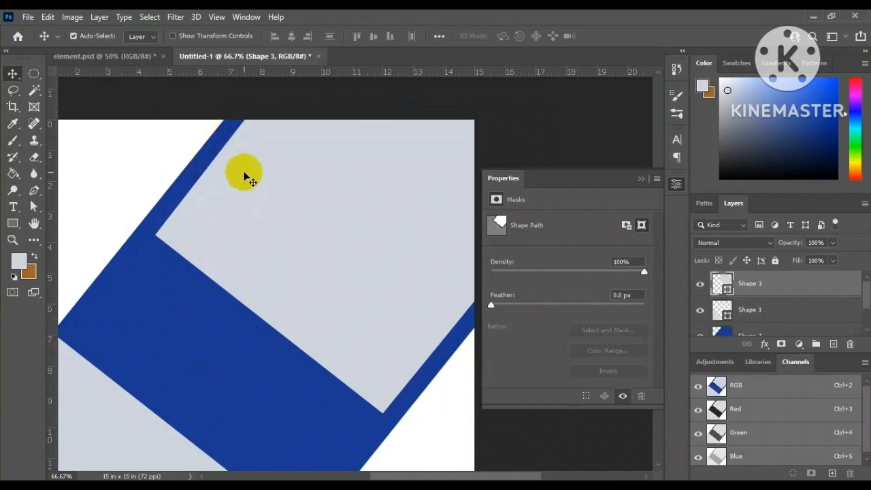
- Draw a 230 × 230 px square in the canvas's white upper-left area and fill it with magenta
{"action": "key", "text": "ctrl+minus"}
{"action": "key", "text": "ctrl+minus"}
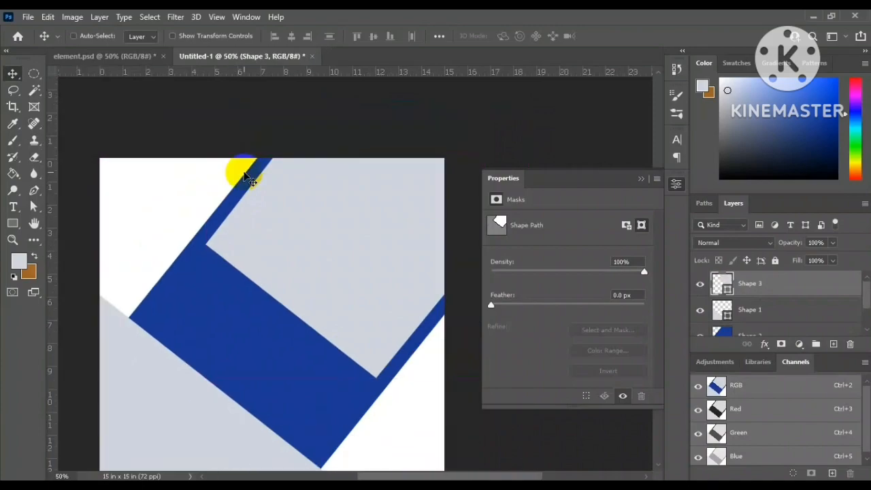
{"action": "left_click", "coordinate": [639, 179]}
{"action": "left_click", "coordinate": [13, 223]}
{"action": "left_click_drag", "start_coordinate": [188, 215], "coordinate": [236, 263]}
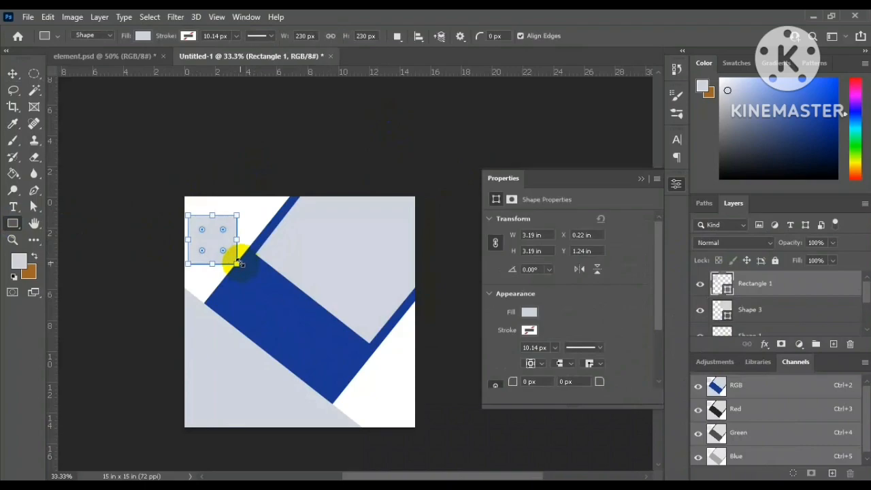
{"action": "double_click", "coordinate": [727, 284]}
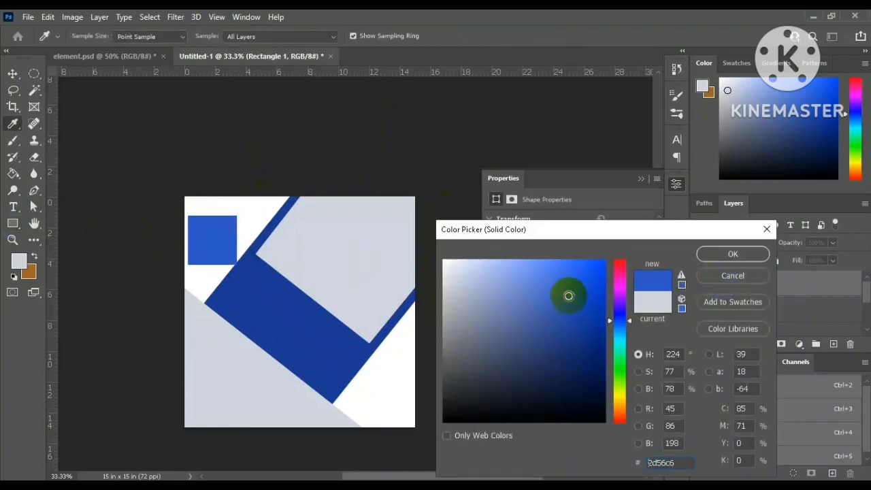
{"action": "left_click", "coordinate": [619, 288]}
{"action": "left_click", "coordinate": [732, 252]}
- Rotate the magenta square 38.75° and position it in the left end of the wide blue strip
{"action": "left_click", "coordinate": [13, 74]}
{"action": "left_click_drag", "start_coordinate": [207, 232], "coordinate": [246, 313]}
{"action": "key", "text": "ctrl+z"}
{"action": "key", "text": "ctrl+t"}
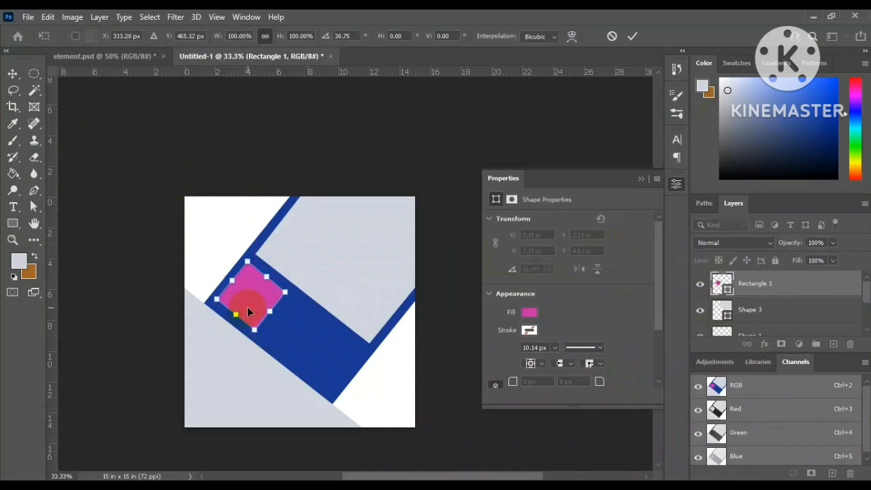
{"action": "left_click", "coordinate": [640, 180]}
- Duplicate the magenta square and place the copy beside it along the blue strip
{"action": "key", "text": "ctrl+plus"}
{"action": "key", "text": "ctrl+plus"}
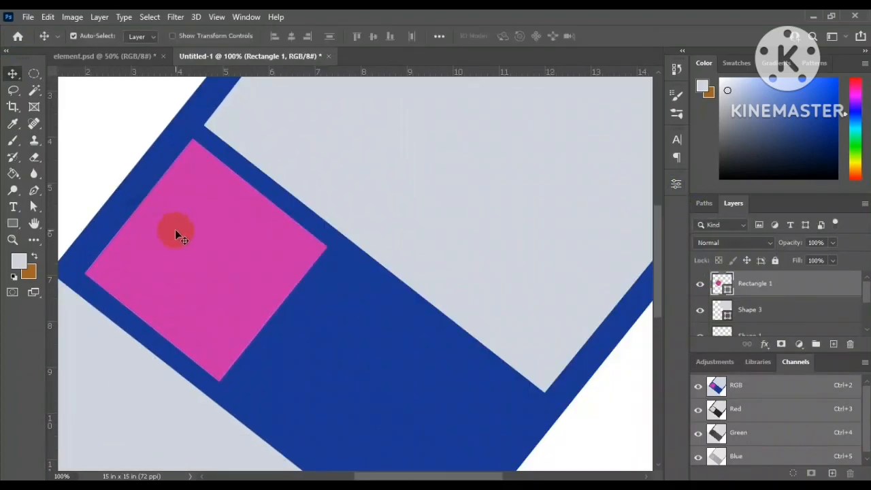
{"action": "left_click_drag", "start_coordinate": [178, 231], "coordinate": [381, 368]}
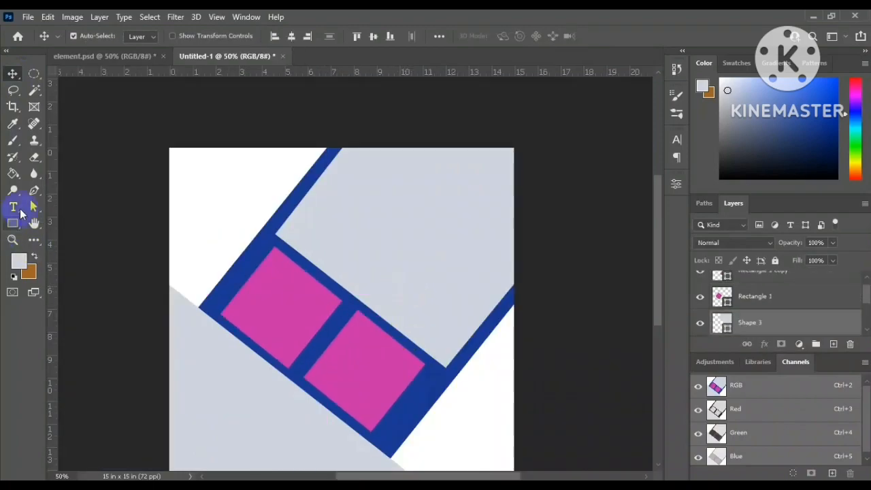
- Move the upper grey shape's anchor points inward along its two slanted sides to widen the blue borders beside it
{"action": "left_click", "coordinate": [33, 206]}
{"action": "left_click", "coordinate": [287, 233]}
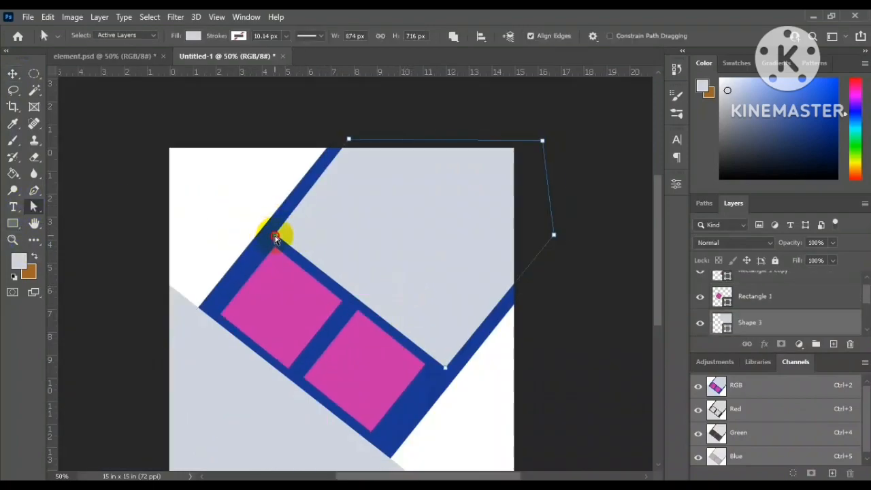
{"action": "left_click_drag", "start_coordinate": [348, 139], "coordinate": [359, 141]}
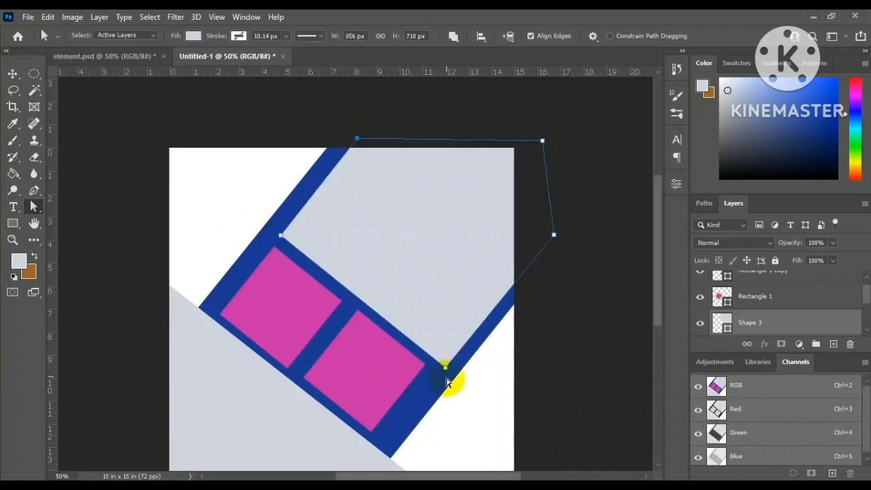
{"action": "left_click_drag", "start_coordinate": [444, 368], "coordinate": [436, 359]}
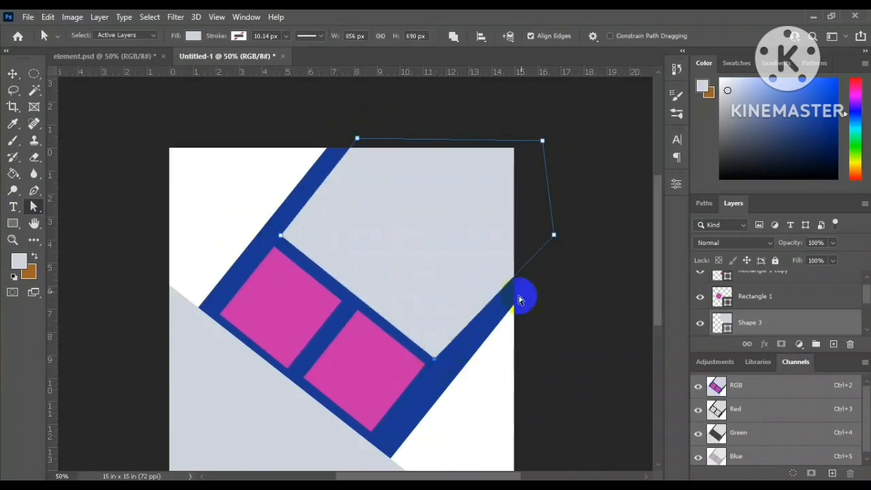
{"action": "left_click_drag", "start_coordinate": [555, 235], "coordinate": [544, 228]}
{"action": "left_click", "coordinate": [16, 74]}
{"action": "scroll", "coordinate": [266, 224], "scroll_direction": "down", "scroll_amount": 2}
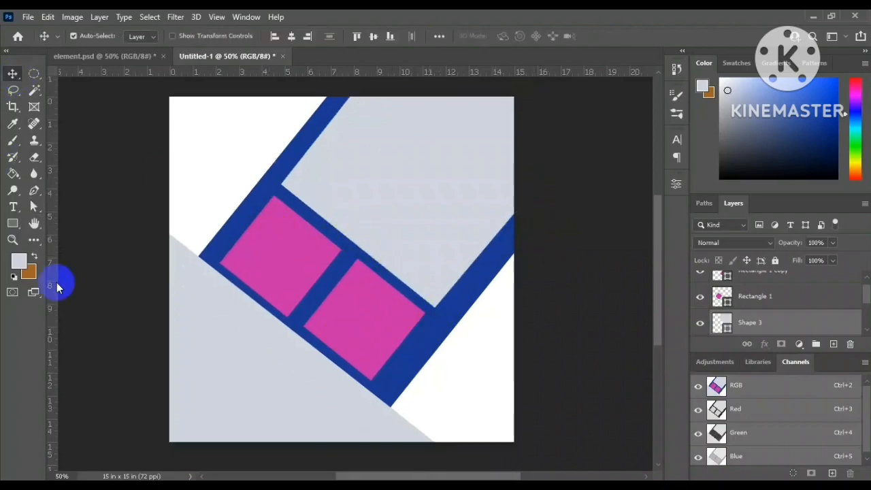
- Move the blue band's lower-right edge points slightly inward to narrow the border along that side
{"action": "left_click", "coordinate": [34, 207]}
{"action": "left_click", "coordinate": [416, 364]}
{"action": "left_click_drag", "start_coordinate": [573, 181], "coordinate": [567, 169]}
{"action": "mouse_move", "coordinate": [345, 462]}
{"action": "left_mouse_down"}
{"action": "mouse_move", "coordinate": [334, 453]}
{"action": "mouse_move", "coordinate": [346, 455]}
{"action": "left_mouse_up"}
{"action": "mouse_move", "coordinate": [568, 170]}
{"action": "left_mouse_down"}
{"action": "mouse_move", "coordinate": [572, 176]}
{"action": "mouse_move", "coordinate": [574, 167]}
{"action": "left_mouse_up"}
{"action": "left_click_drag", "start_coordinate": [345, 456], "coordinate": [341, 460]}
{"action": "left_click", "coordinate": [571, 303]}
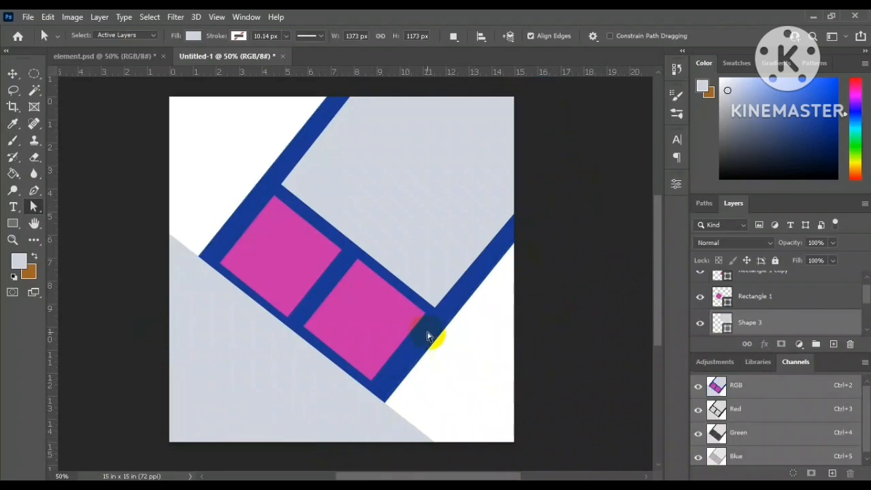
- Nudge the two magenta squares to even out their spacing within the blue strip
{"action": "left_click", "coordinate": [292, 271]}
{"action": "left_click", "coordinate": [10, 71]}
{"action": "left_click_drag", "start_coordinate": [281, 242], "coordinate": [282, 243]}
{"action": "left_click_drag", "start_coordinate": [356, 331], "coordinate": [355, 330]}
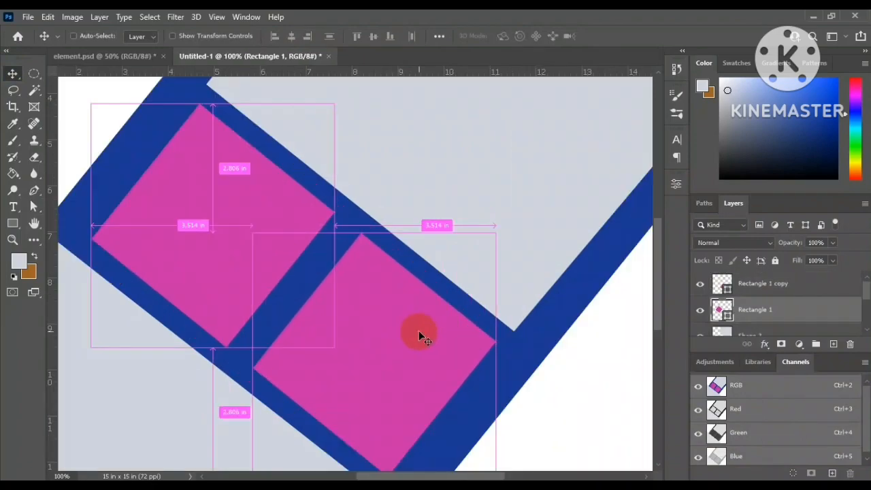
- Duplicate the upper grey shape toward the canvas's lower-right corner and fill the copy with dark navy #101e46
{"action": "key", "text": "ctrl+minus"}
{"action": "key", "text": "ctrl+minus"}
{"action": "key", "text": "ctrl+minus"}
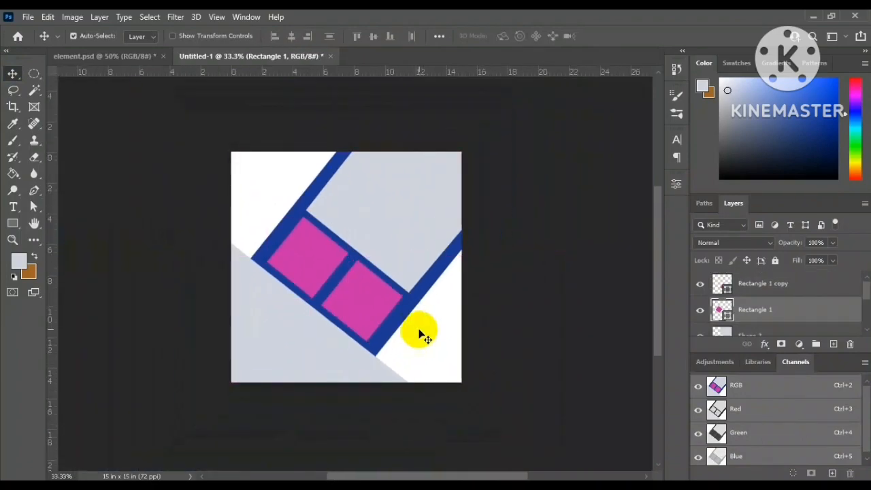
{"action": "left_click", "coordinate": [422, 251]}
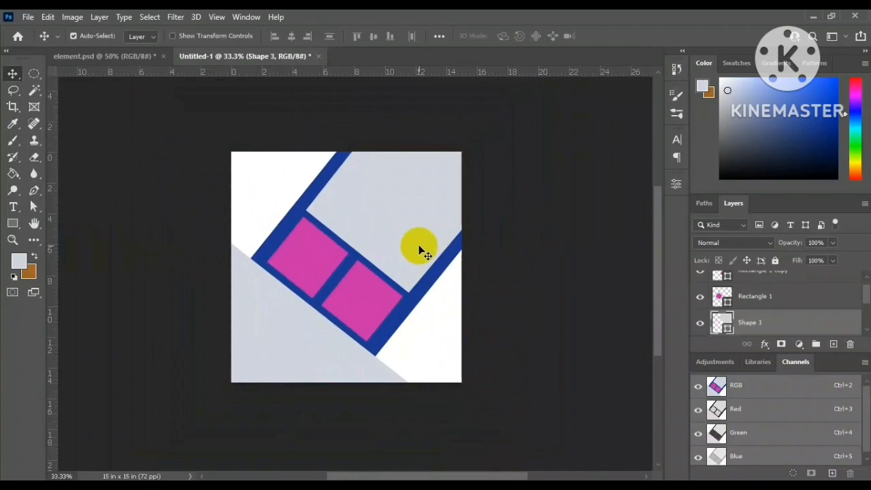
{"action": "left_click_drag", "start_coordinate": [422, 252], "coordinate": [481, 365]}
{"action": "double_click", "coordinate": [722, 324]}
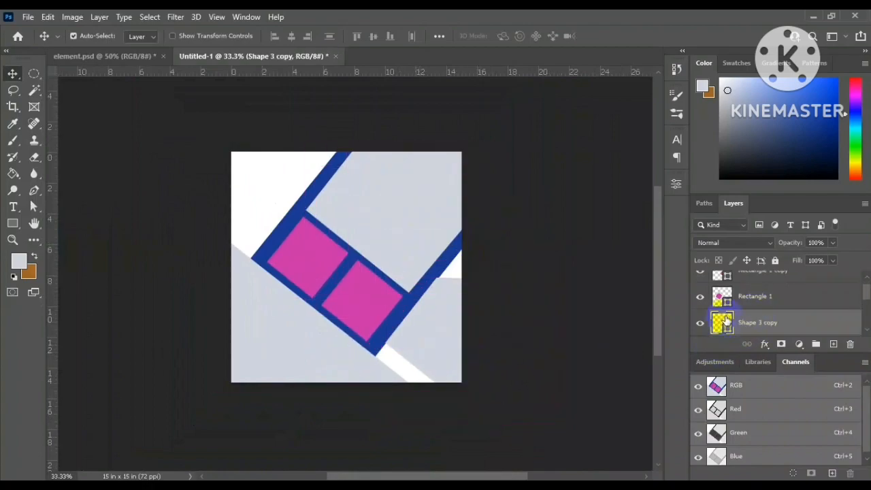
{"action": "left_click_drag", "start_coordinate": [551, 335], "coordinate": [570, 375]}
{"action": "left_click", "coordinate": [733, 253]}
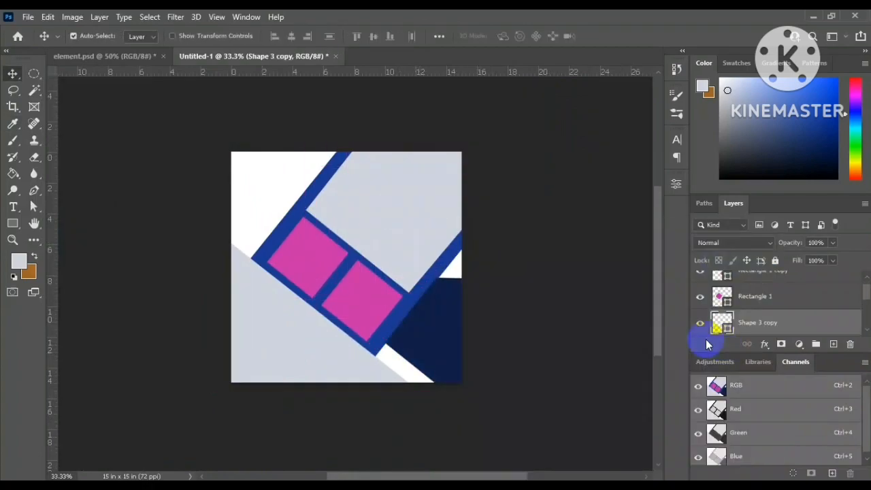
- Hide the navy Shape 3 copy layer and clear the layer selection
{"action": "left_click", "coordinate": [699, 324]}
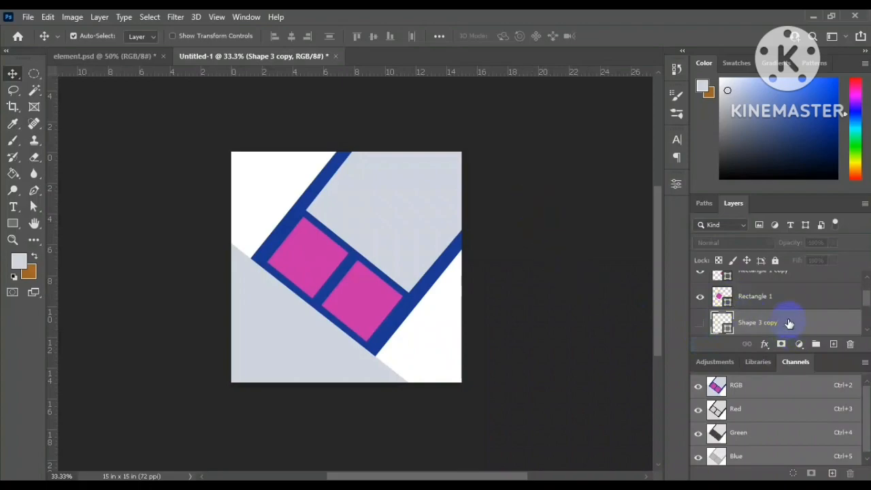
{"action": "scroll", "coordinate": [796, 313], "scroll_direction": "down", "scroll_amount": 1}
{"action": "left_click", "coordinate": [583, 278]}
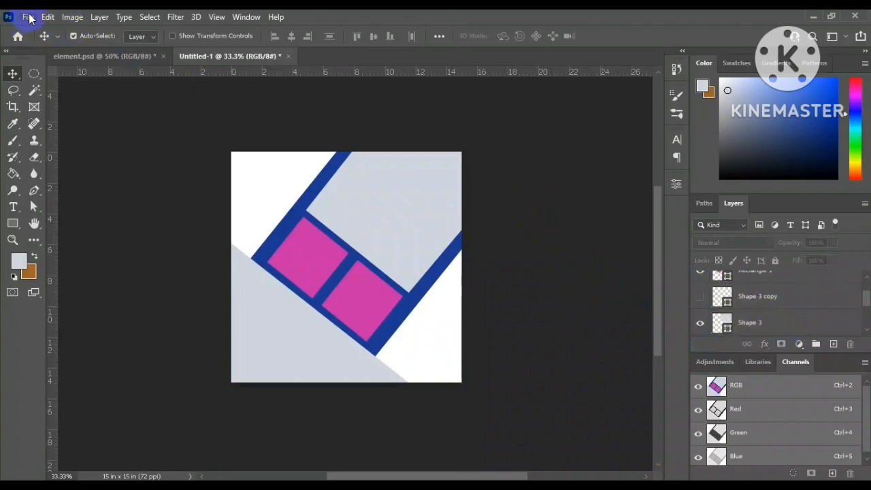
- Open the house photo original.jpg from the free folder
{"action": "left_click", "coordinate": [28, 17]}
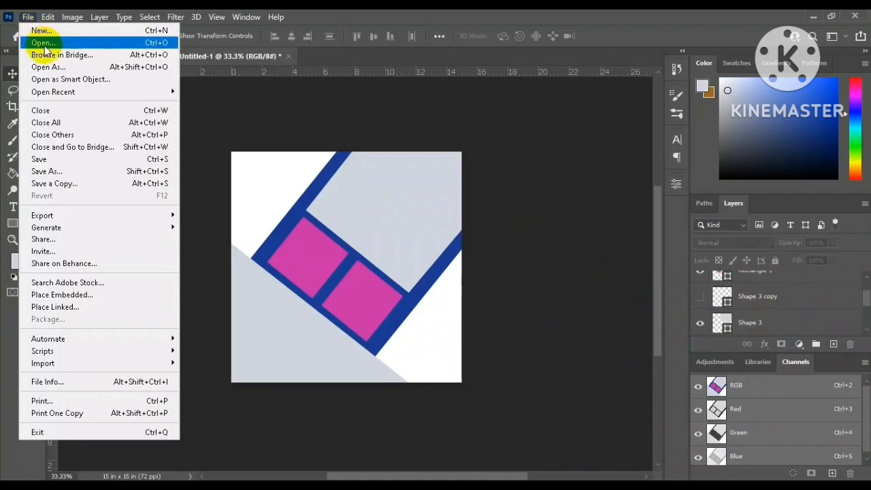
{"action": "left_click", "coordinate": [44, 43]}
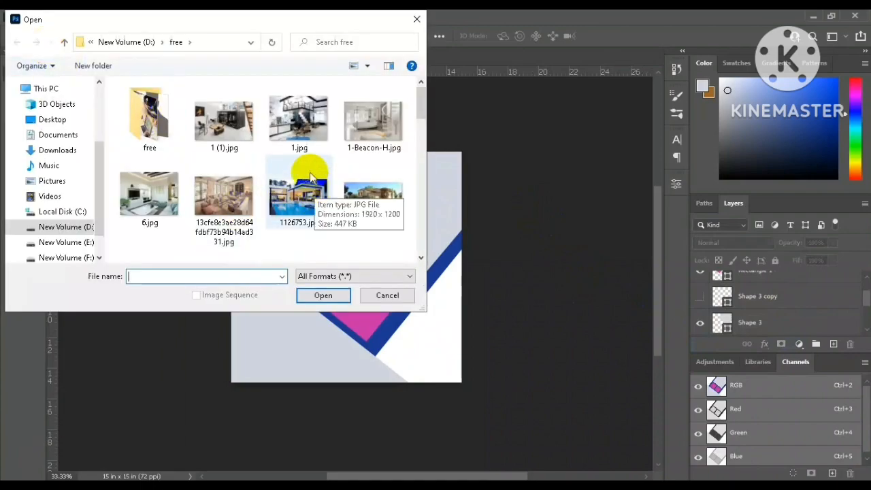
{"action": "scroll", "coordinate": [292, 156], "scroll_direction": "down", "scroll_amount": 3}
{"action": "scroll", "coordinate": [284, 141], "scroll_direction": "down", "scroll_amount": 1}
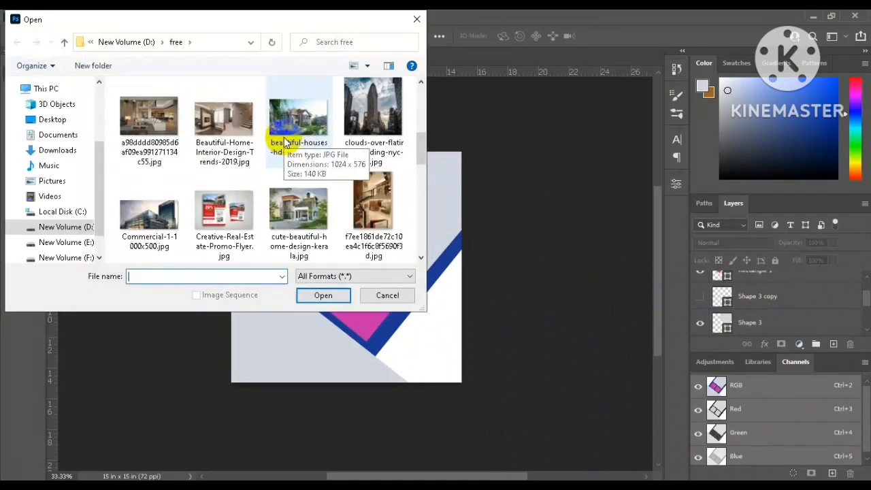
{"action": "scroll", "coordinate": [285, 142], "scroll_direction": "down", "scroll_amount": 2}
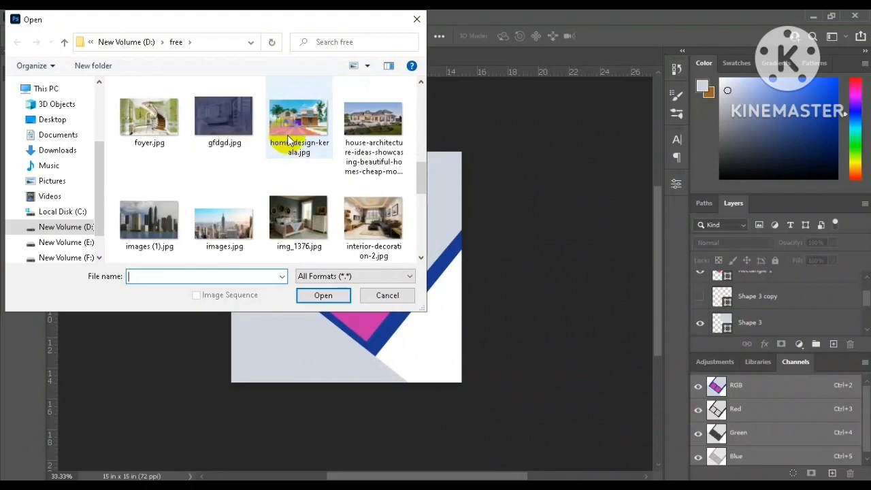
{"action": "scroll", "coordinate": [285, 139], "scroll_direction": "down", "scroll_amount": 1}
{"action": "left_click", "coordinate": [221, 197]}
{"action": "left_click", "coordinate": [320, 296]}
- Bring the house photo into the layout and enlarge it to cover the upper grey shape
{"action": "left_click_drag", "start_coordinate": [238, 259], "coordinate": [373, 204]}
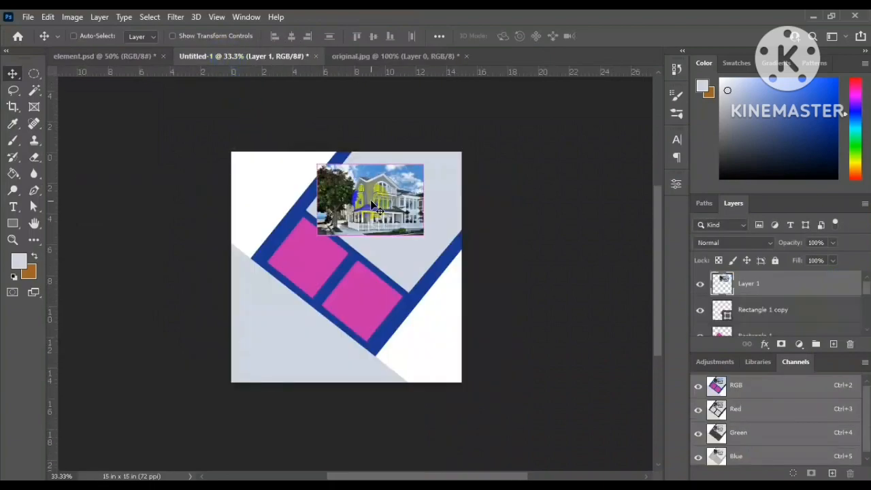
{"action": "key", "text": "ctrl+t"}
{"action": "left_click_drag", "start_coordinate": [371, 236], "coordinate": [370, 315]}
{"action": "left_click_drag", "start_coordinate": [376, 250], "coordinate": [385, 225]}
{"action": "left_click", "coordinate": [252, 229]}
- Place the house photo's layer directly above Shape 3 and clip it to that grey shape
{"action": "left_click_drag", "start_coordinate": [795, 288], "coordinate": [773, 292]}
{"action": "right_click", "coordinate": [774, 292]}
{"action": "left_click", "coordinate": [677, 256]}
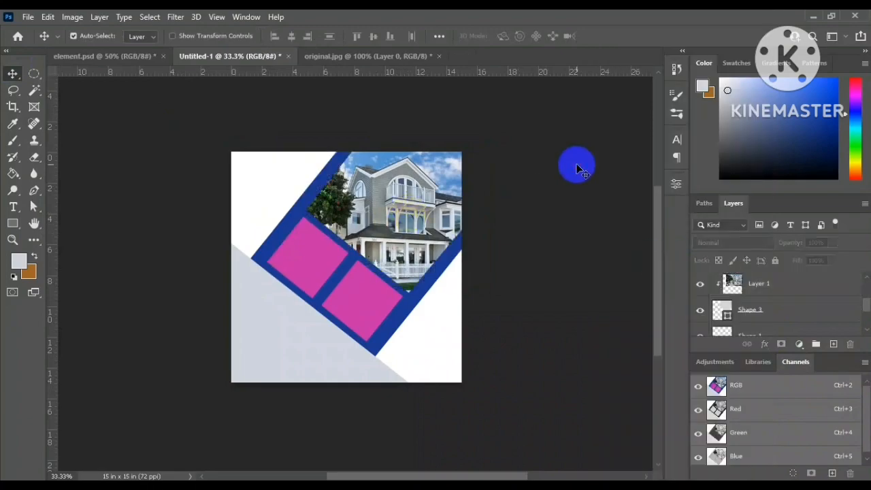
- Open the bedroom photo 1-Beacon-H.jpg and unlock its background layer
{"action": "left_click", "coordinate": [28, 16]}
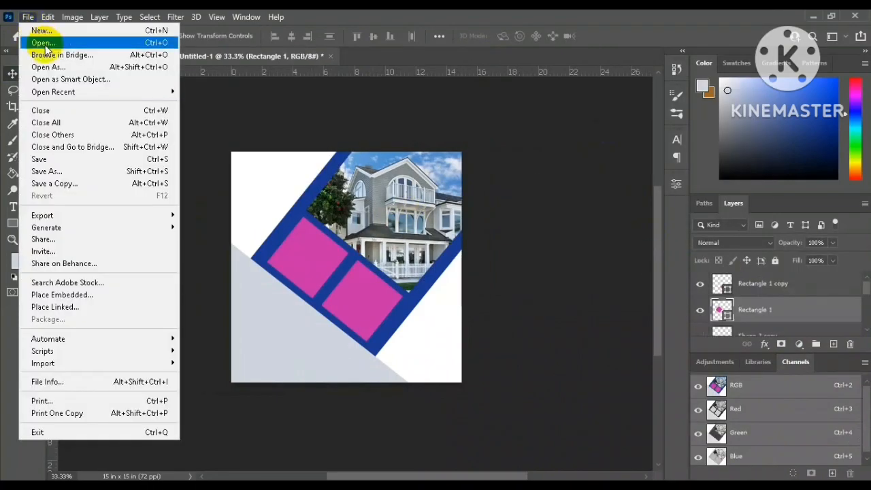
{"action": "left_click", "coordinate": [42, 42]}
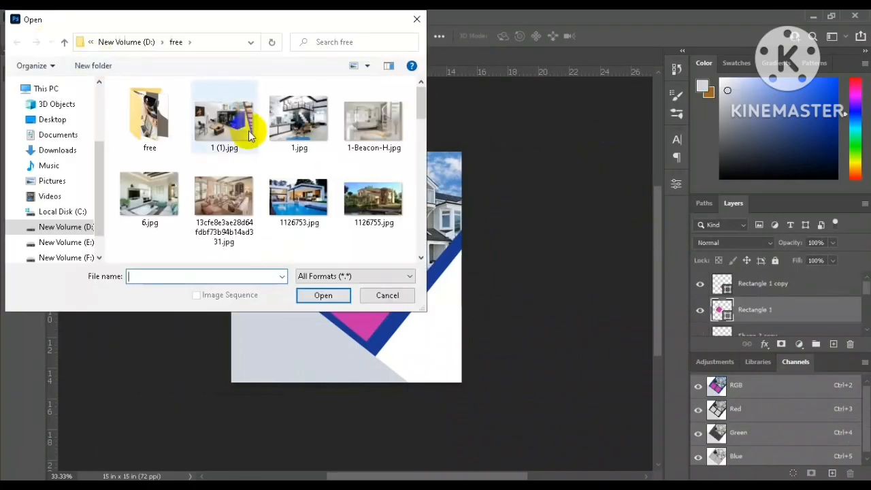
{"action": "left_click", "coordinate": [370, 117]}
{"action": "left_click", "coordinate": [324, 295]}
{"action": "left_click", "coordinate": [848, 286]}
- Bring the bedroom photo into the layout over the left magenta square and clip it to that square
{"action": "left_click_drag", "start_coordinate": [350, 205], "coordinate": [333, 289]}
{"action": "left_click", "coordinate": [307, 234]}
{"action": "left_click_drag", "start_coordinate": [306, 263], "coordinate": [298, 232]}
{"action": "right_click", "coordinate": [782, 298]}
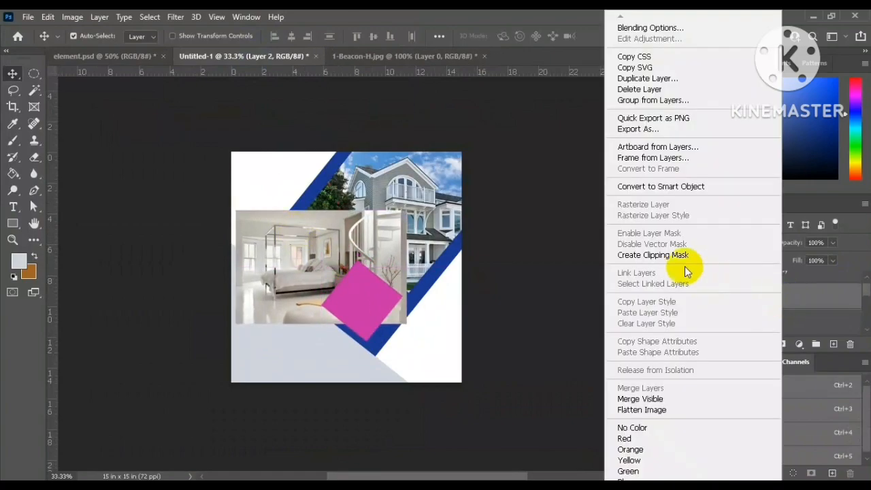
{"action": "left_click", "coordinate": [675, 266]}
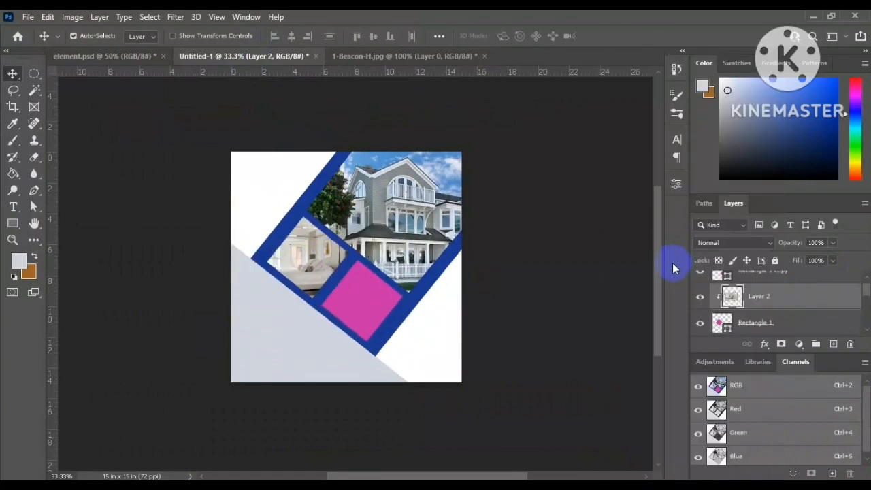
- Select the Rectangle 1 layer and close 1-Beacon-H.jpg without saving changes
{"action": "left_click", "coordinate": [796, 325]}
{"action": "left_click", "coordinate": [499, 55]}
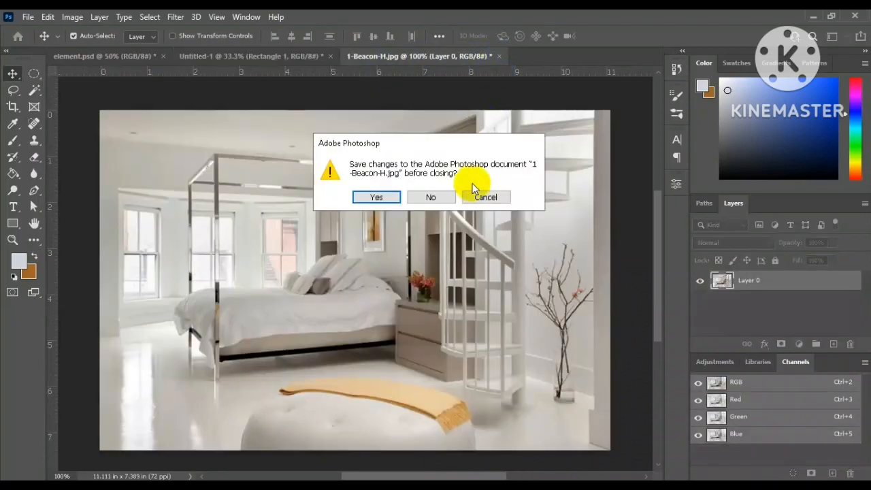
{"action": "left_click", "coordinate": [432, 197]}
- Open the dining room photo pexels-photo-3288102.jfif and unlock its background layer
{"action": "left_click", "coordinate": [28, 16]}
{"action": "scroll", "coordinate": [327, 145], "scroll_direction": "down", "scroll_amount": 10}
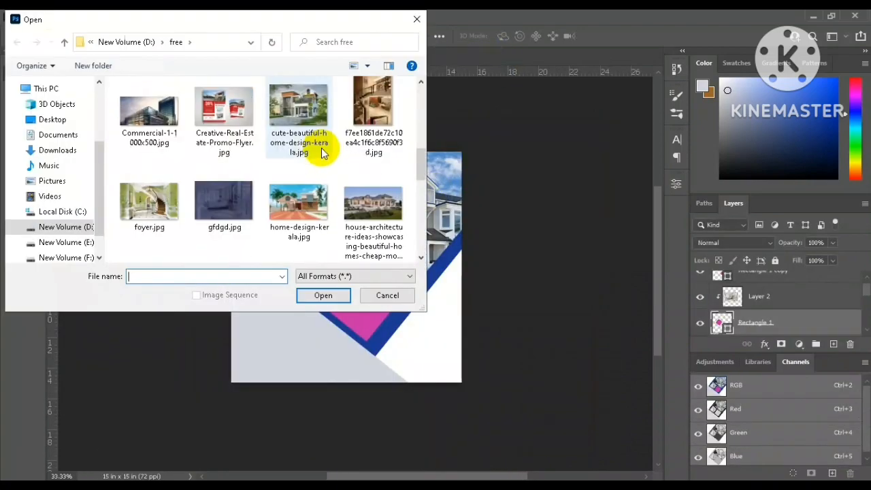
{"action": "left_click", "coordinate": [296, 206]}
{"action": "left_click", "coordinate": [322, 294]}
{"action": "left_click", "coordinate": [848, 280]}
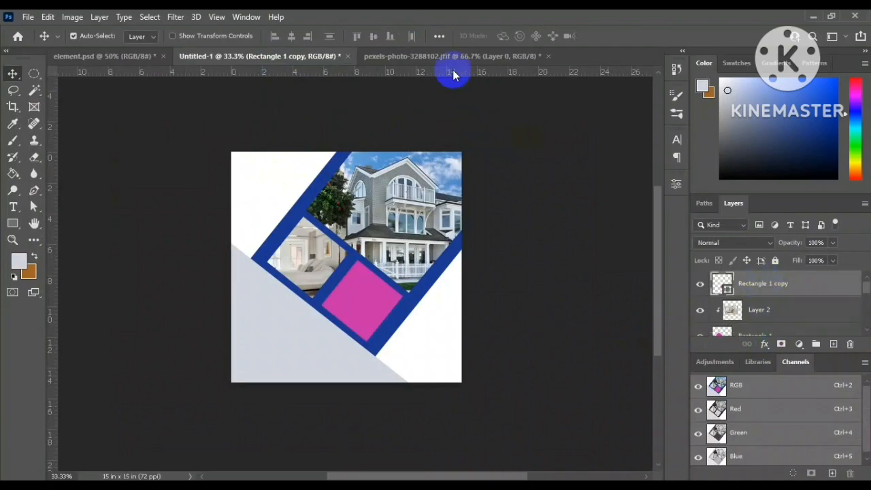
- Bring the dining room photo into the layout over the remaining magenta square and clip it to that square
{"action": "left_click", "coordinate": [450, 62]}
{"action": "left_click_drag", "start_coordinate": [380, 196], "coordinate": [382, 270]}
{"action": "left_click", "coordinate": [352, 278]}
{"action": "right_click", "coordinate": [802, 296]}
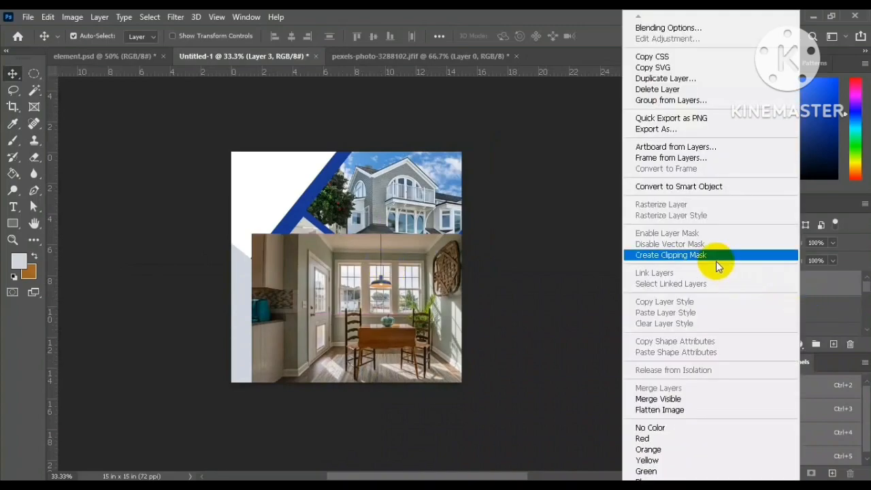
{"action": "left_click", "coordinate": [715, 259]}
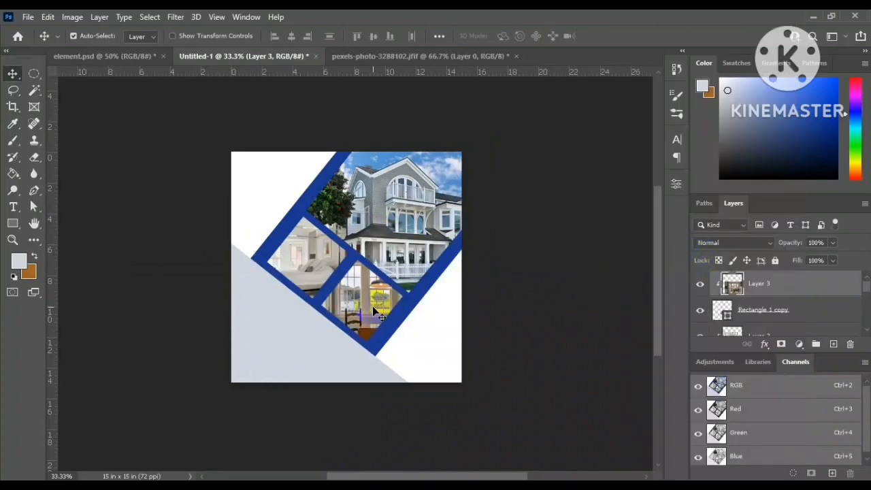
- Scale the dining room photo to about 72% and reposition it so the table sits inside its square
{"action": "key", "text": "ctrl+t"}
{"action": "left_click_drag", "start_coordinate": [383, 382], "coordinate": [355, 325]}
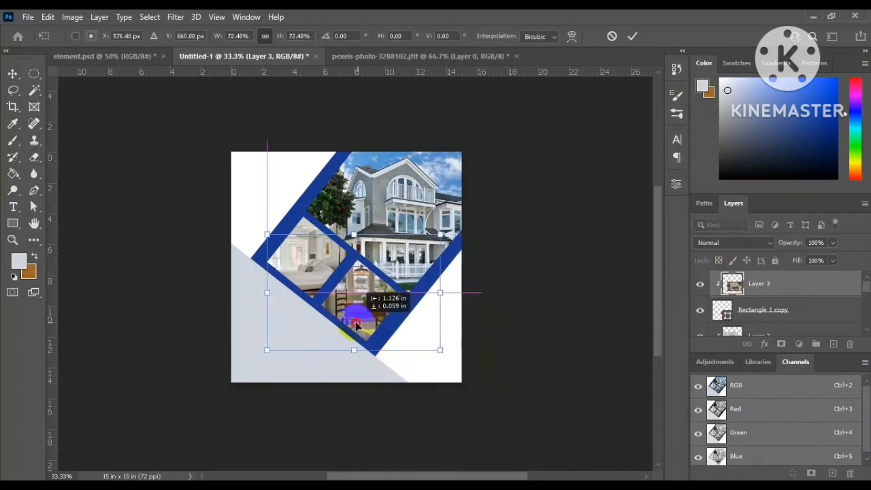
{"action": "left_click", "coordinate": [510, 168]}
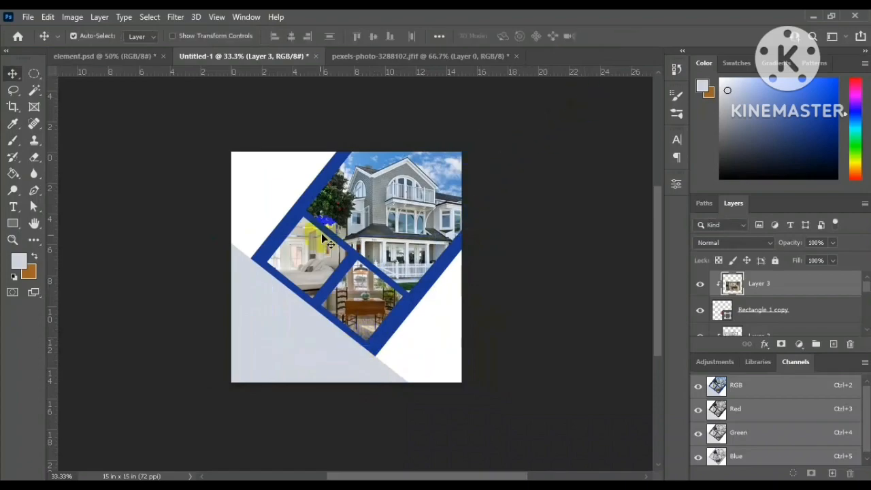
- Scale the bedroom photo to about 75% and shift it so the bed fills its square
{"action": "left_click", "coordinate": [309, 250]}
{"action": "key", "text": "ctrl+t"}
{"action": "left_click_drag", "start_coordinate": [321, 325], "coordinate": [321, 300]}
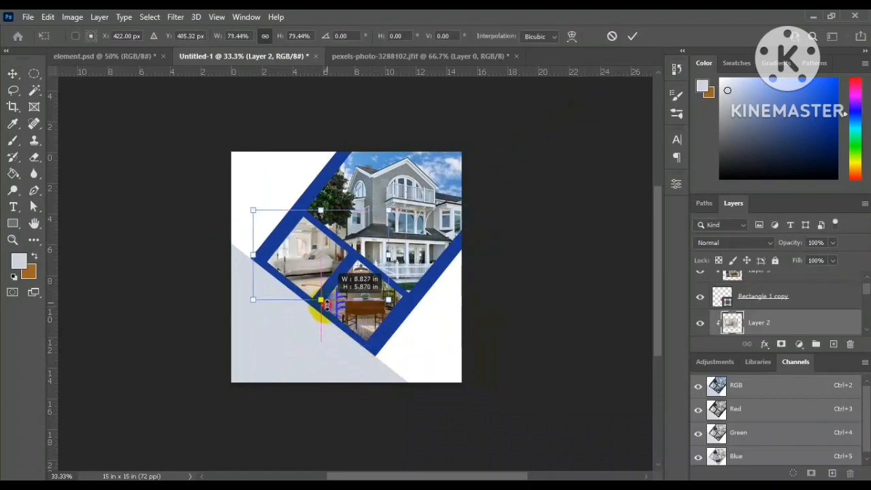
{"action": "left_click_drag", "start_coordinate": [325, 211], "coordinate": [325, 217]}
{"action": "left_click_drag", "start_coordinate": [316, 263], "coordinate": [305, 265]}
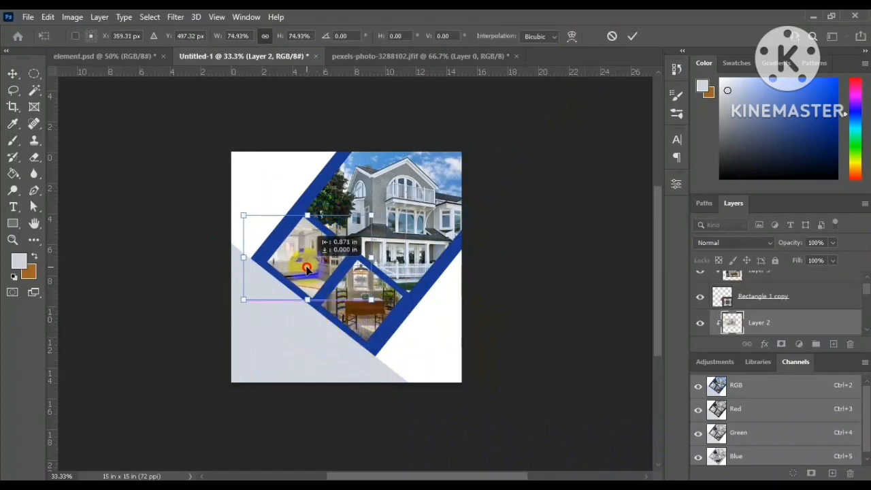
{"action": "left_click", "coordinate": [13, 73]}
{"action": "left_click", "coordinate": [351, 80]}
- Show the hidden navy Shape 3 copy and move it exactly over the house photo
{"action": "left_click", "coordinate": [423, 185]}
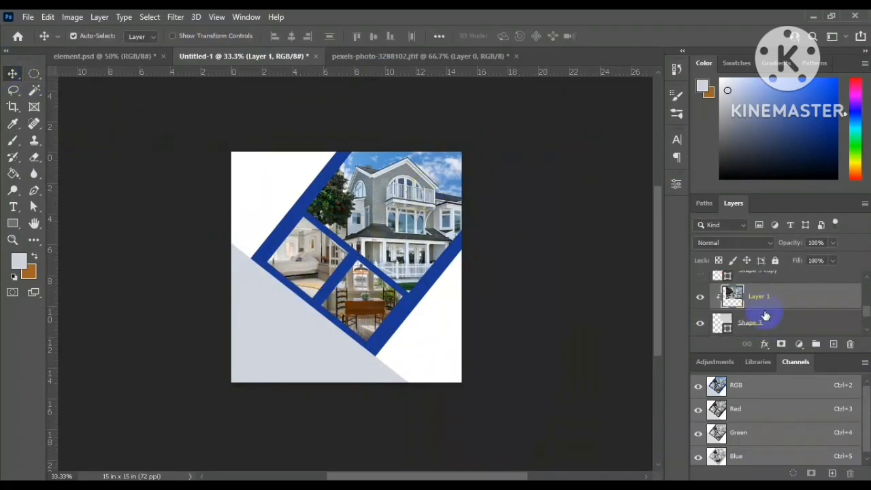
{"action": "left_click", "coordinate": [699, 299]}
{"action": "left_click_drag", "start_coordinate": [437, 344], "coordinate": [403, 214]}
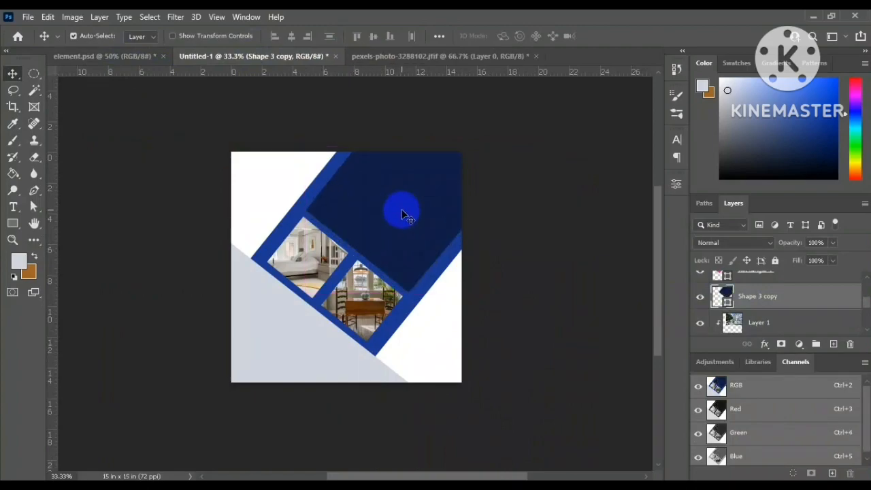
- Darken the navy overlay's fill colour and set its layer opacity to 55%
{"action": "double_click", "coordinate": [723, 294]}
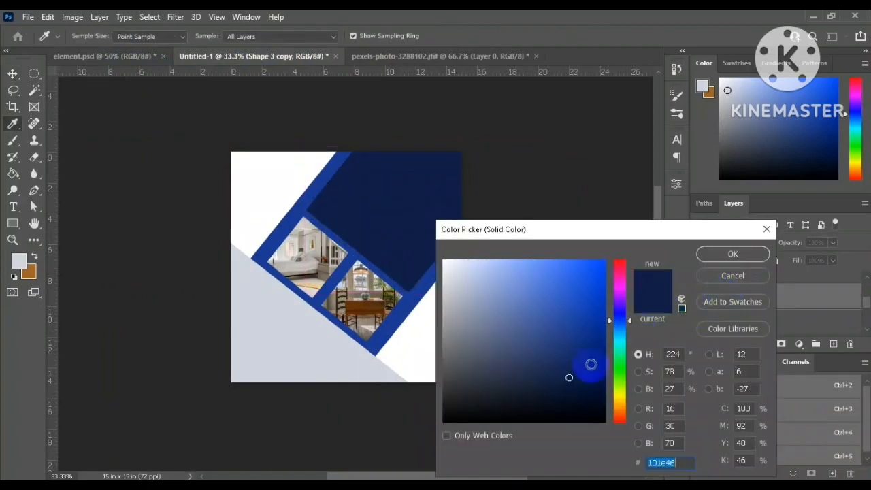
{"action": "left_click_drag", "start_coordinate": [578, 379], "coordinate": [588, 402]}
{"action": "left_click", "coordinate": [725, 250]}
{"action": "left_click", "coordinate": [832, 242]}
{"action": "left_click_drag", "start_coordinate": [838, 258], "coordinate": [807, 259]}
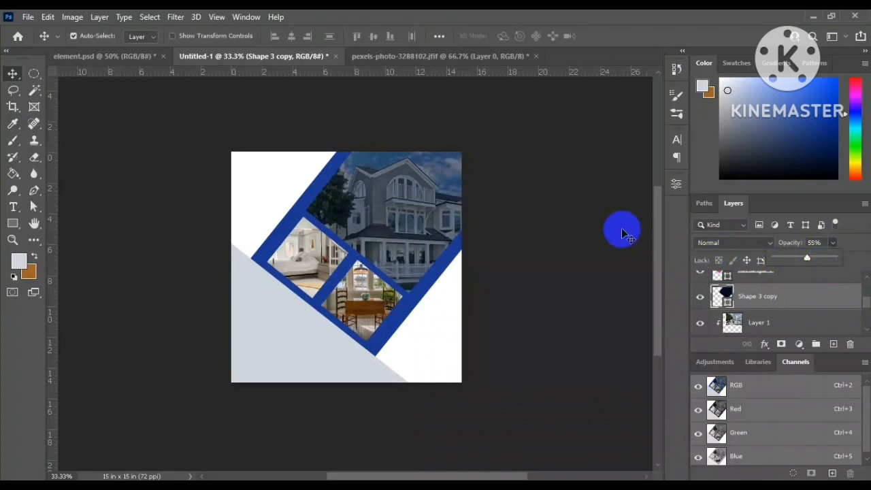
- Add a three-line text heading reading "MODERN / HOME / FOR SALE" over the house photo
{"action": "left_click", "coordinate": [609, 230]}
{"action": "left_click", "coordinate": [14, 208]}
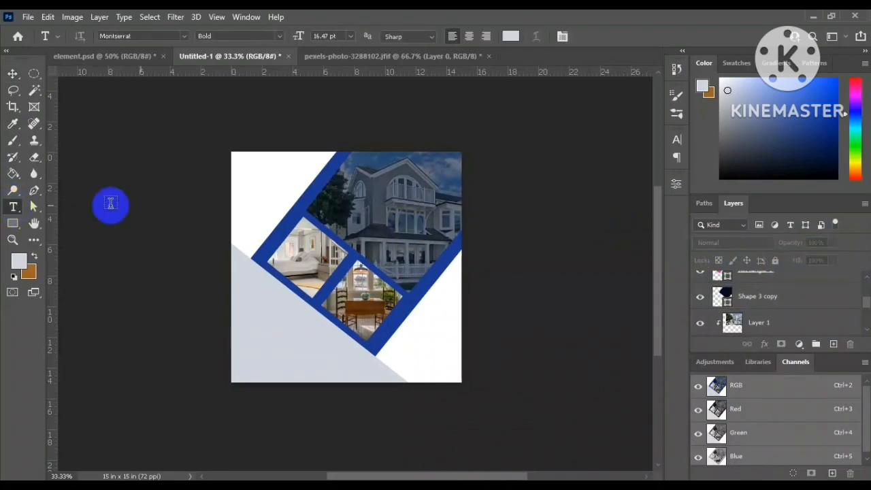
{"action": "left_click", "coordinate": [373, 181]}
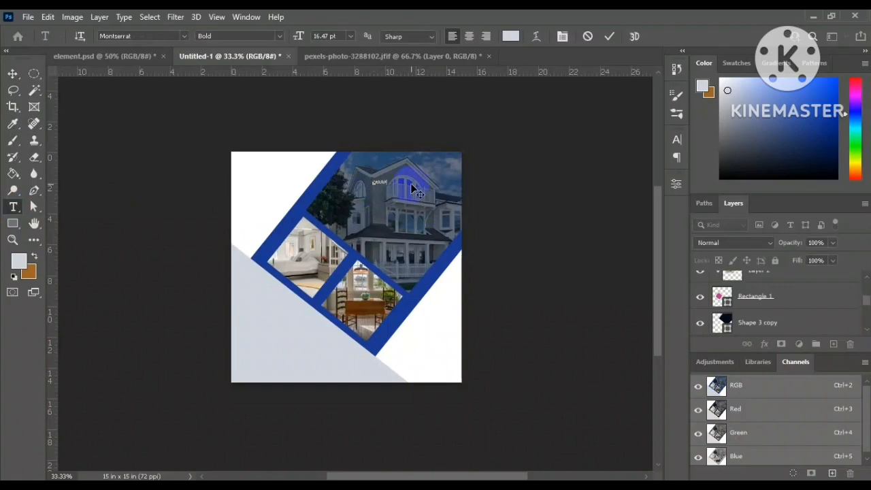
{"action": "key", "text": "ctrl+plus"}
{"action": "key", "text": "ctrl+plus"}
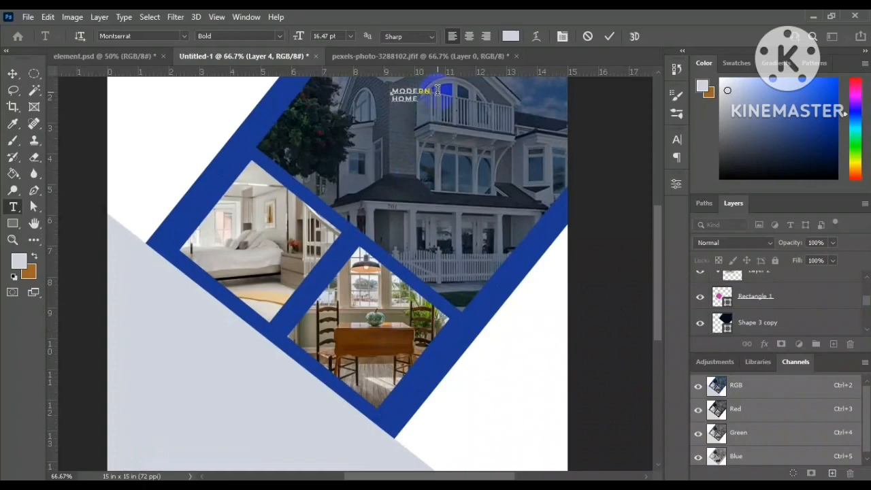
{"action": "left_click", "coordinate": [12, 73]}
{"action": "scroll", "coordinate": [524, 185], "scroll_direction": "up", "scroll_amount": 2}
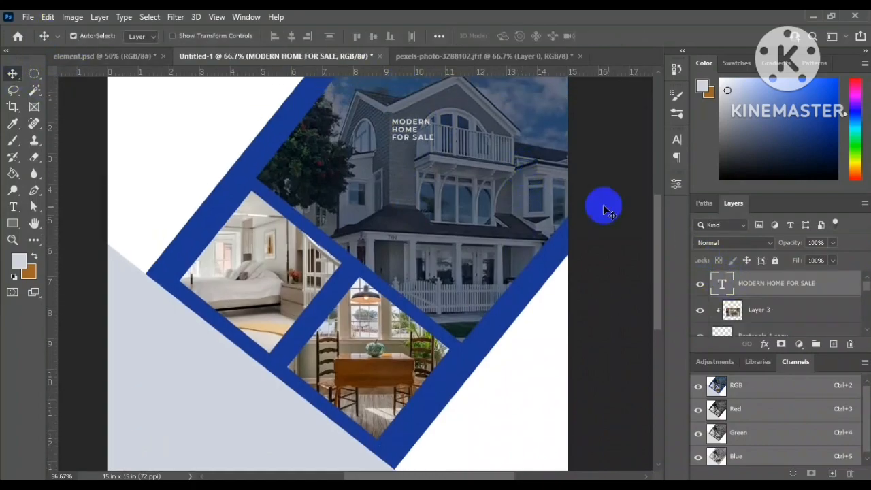
- Set the heading's font size to 72 pt and its leading to 72 pt
{"action": "left_click", "coordinate": [676, 184]}
{"action": "left_click", "coordinate": [381, 131]}
{"action": "left_click", "coordinate": [535, 343]}
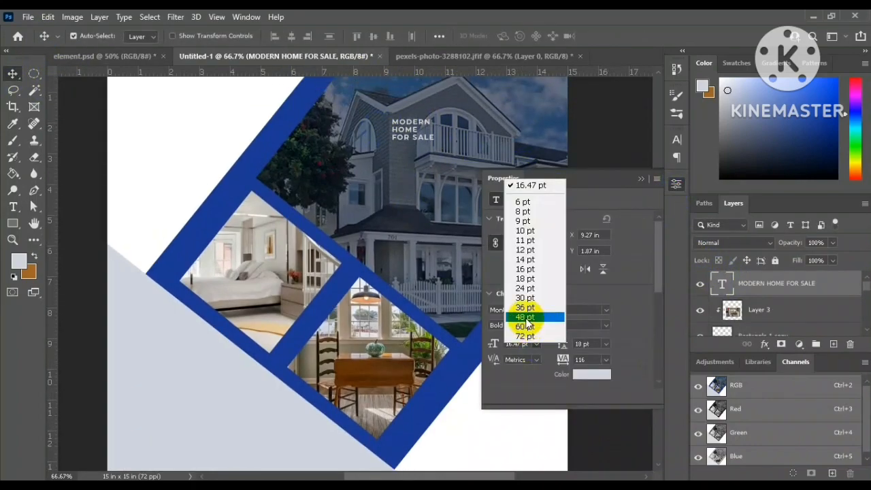
{"action": "left_click", "coordinate": [524, 315]}
{"action": "left_click", "coordinate": [538, 345]}
{"action": "left_click", "coordinate": [532, 336]}
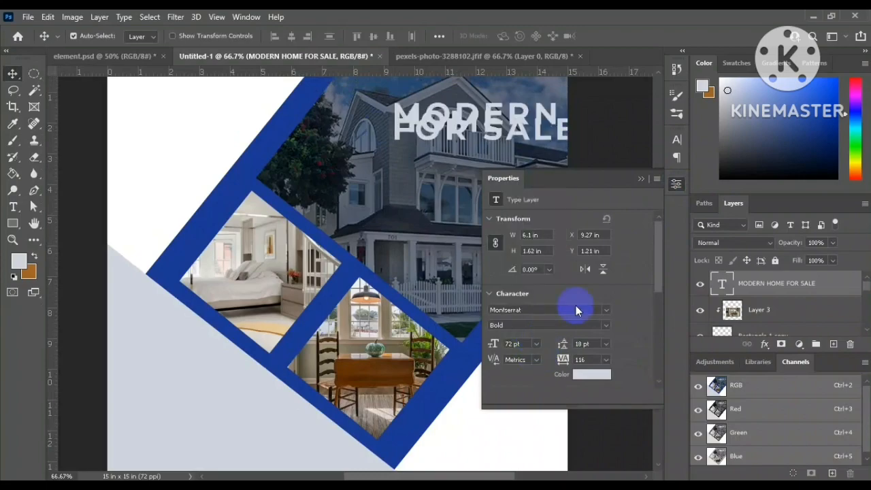
{"action": "left_click", "coordinate": [605, 343]}
{"action": "left_click", "coordinate": [598, 334]}
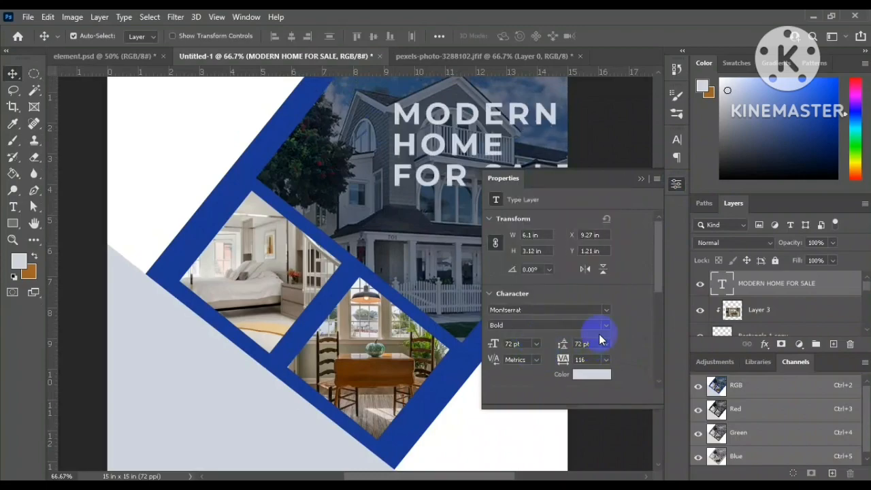
- Right-align the three lines of the MODERN HOME FOR SALE heading
{"action": "scroll", "coordinate": [555, 354], "scroll_direction": "down", "scroll_amount": 1}
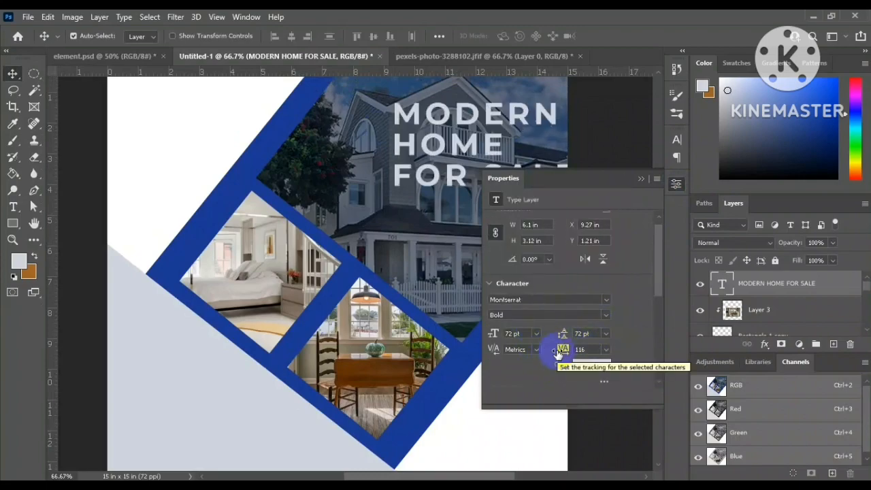
{"action": "scroll", "coordinate": [558, 354], "scroll_direction": "down", "scroll_amount": 5}
{"action": "left_click", "coordinate": [524, 370]}
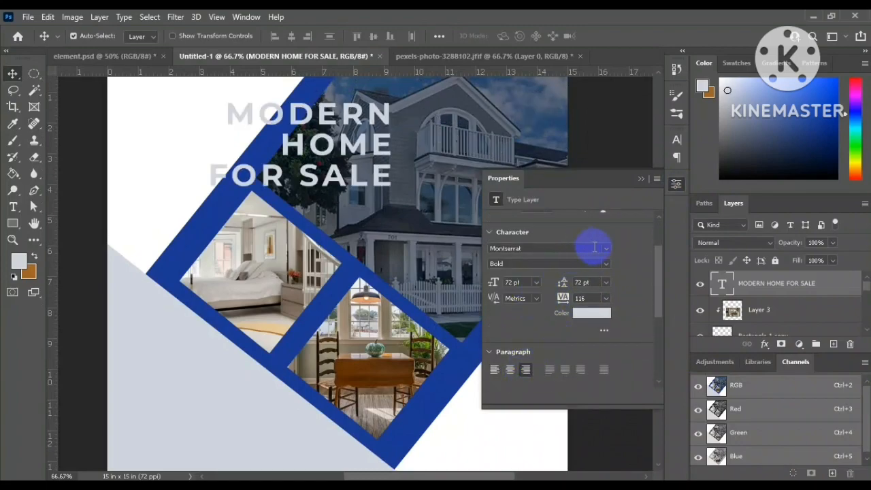
- Compare Roboto and Montserrat for the heading, choose the Poppins font and set the tracking to 25
{"action": "left_click", "coordinate": [605, 248]}
{"action": "left_click", "coordinate": [516, 116]}
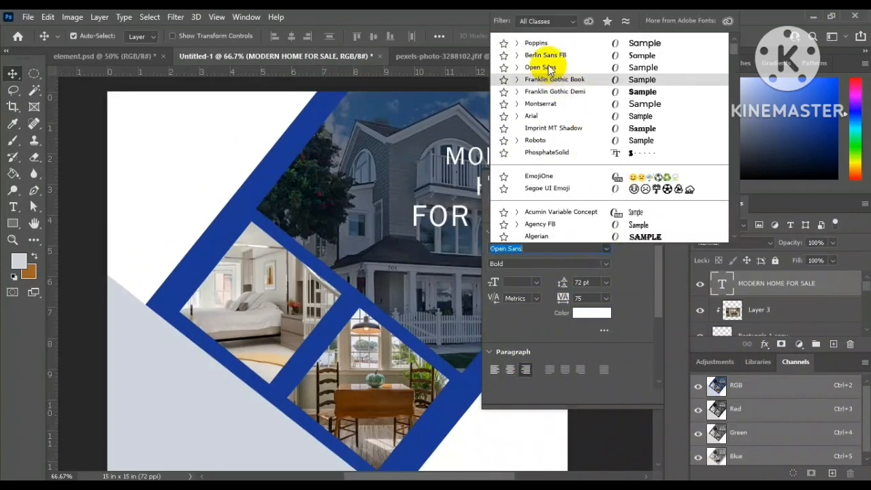
{"action": "left_click", "coordinate": [517, 140]}
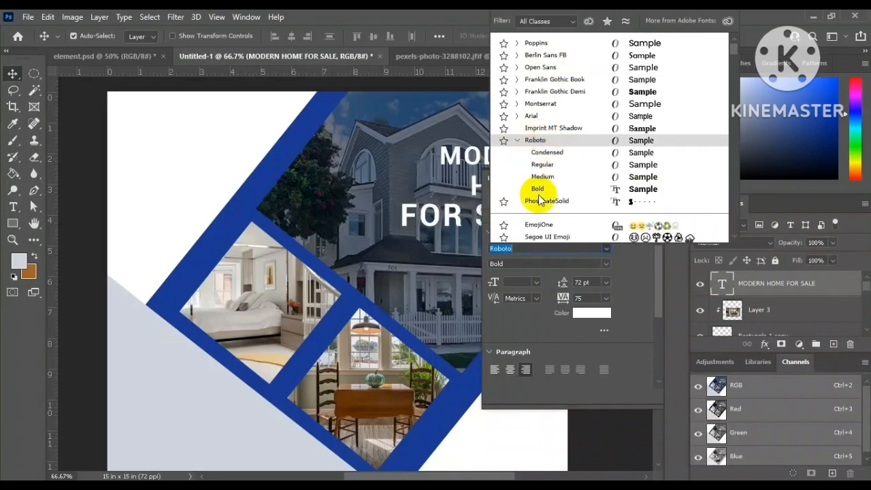
{"action": "left_click", "coordinate": [517, 104]}
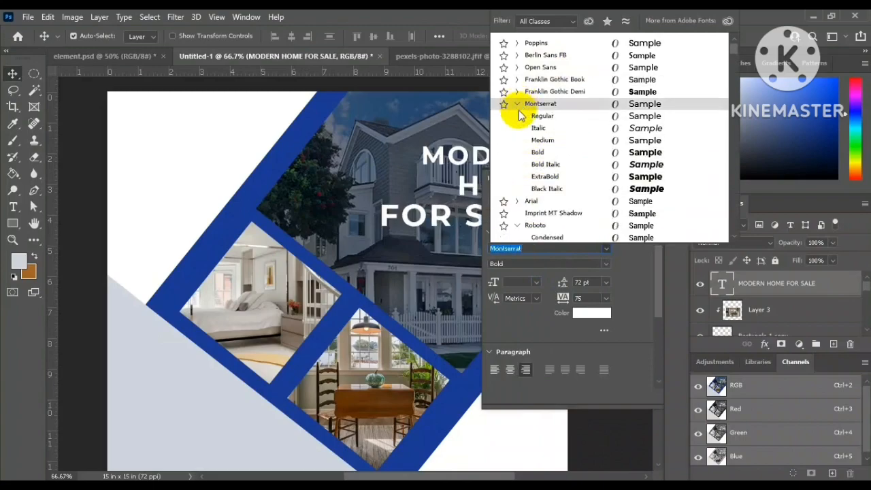
{"action": "left_click", "coordinate": [523, 45]}
{"action": "left_click_drag", "start_coordinate": [606, 300], "coordinate": [599, 410]}
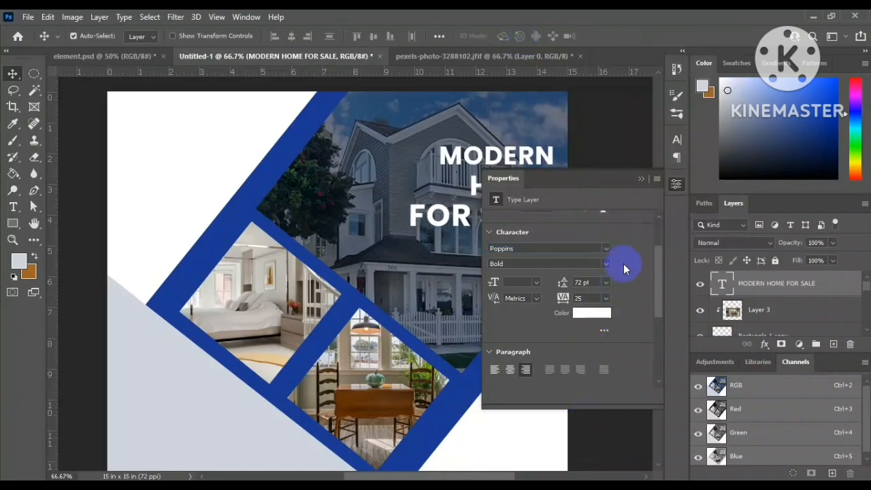
{"action": "left_click", "coordinate": [641, 178]}
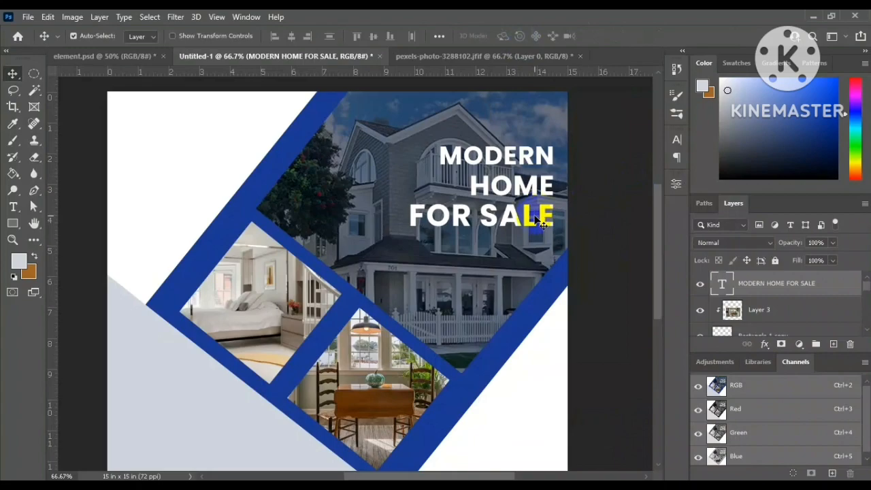
- Change the weight of the word MODERN in the heading to Poppins Regular
{"action": "left_click", "coordinate": [13, 207]}
{"action": "left_click_drag", "start_coordinate": [440, 154], "coordinate": [558, 150]}
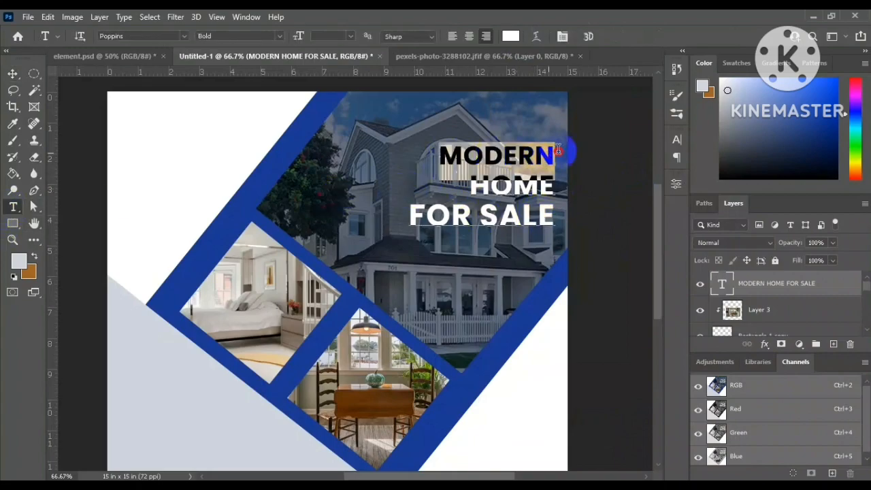
{"action": "left_click", "coordinate": [676, 183]}
{"action": "left_click", "coordinate": [536, 283]}
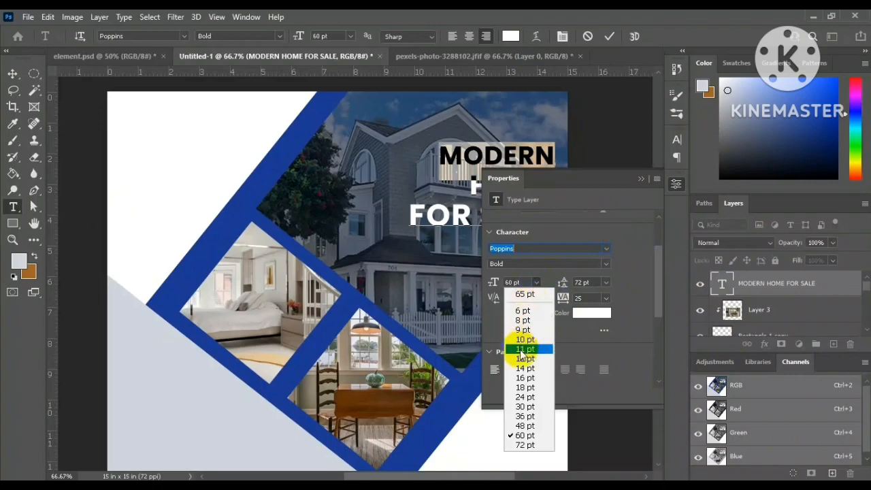
{"action": "left_click", "coordinate": [606, 263]}
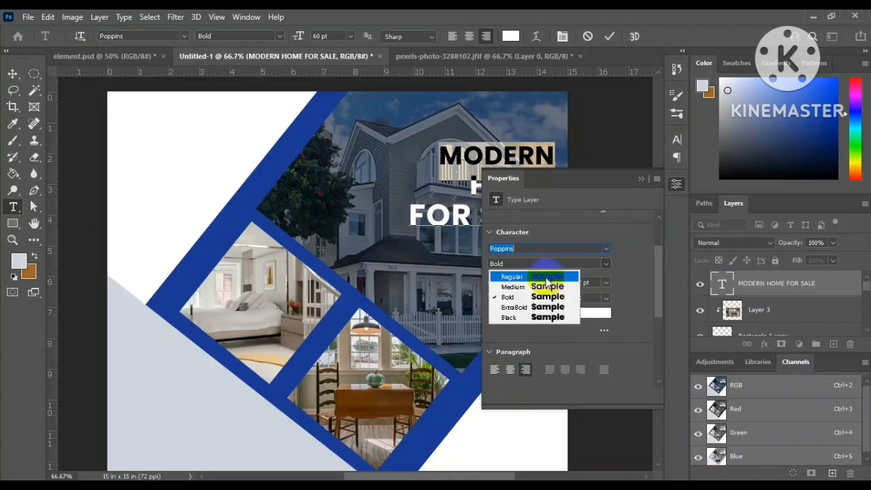
{"action": "left_click", "coordinate": [546, 278]}
{"action": "left_click", "coordinate": [536, 283]}
{"action": "left_click", "coordinate": [587, 227]}
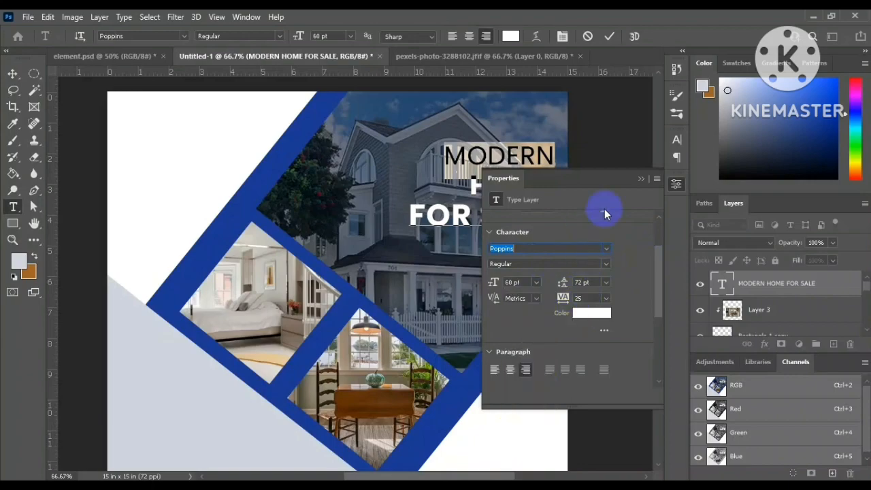
{"action": "left_click", "coordinate": [641, 178]}
- Try the Medium weight on the word HOME and set it back to Bold
{"action": "left_click_drag", "start_coordinate": [556, 215], "coordinate": [399, 215]}
{"action": "left_click", "coordinate": [675, 184]}
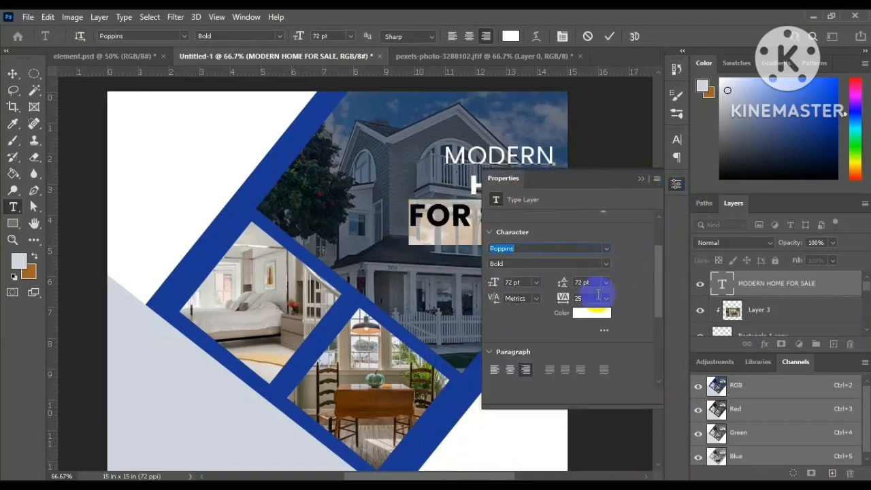
{"action": "left_click", "coordinate": [676, 184]}
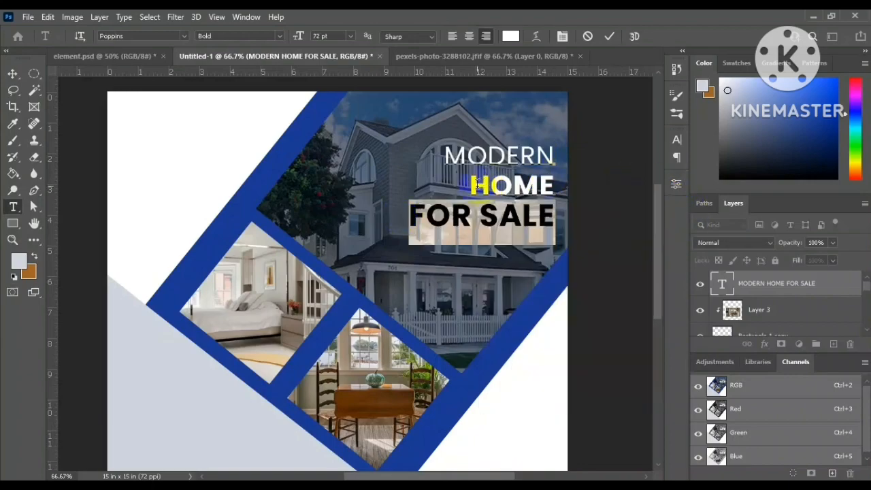
{"action": "left_click_drag", "start_coordinate": [474, 185], "coordinate": [557, 182]}
{"action": "left_click", "coordinate": [676, 182]}
{"action": "left_click", "coordinate": [607, 264]}
{"action": "left_click", "coordinate": [556, 287]}
{"action": "left_click", "coordinate": [605, 263]}
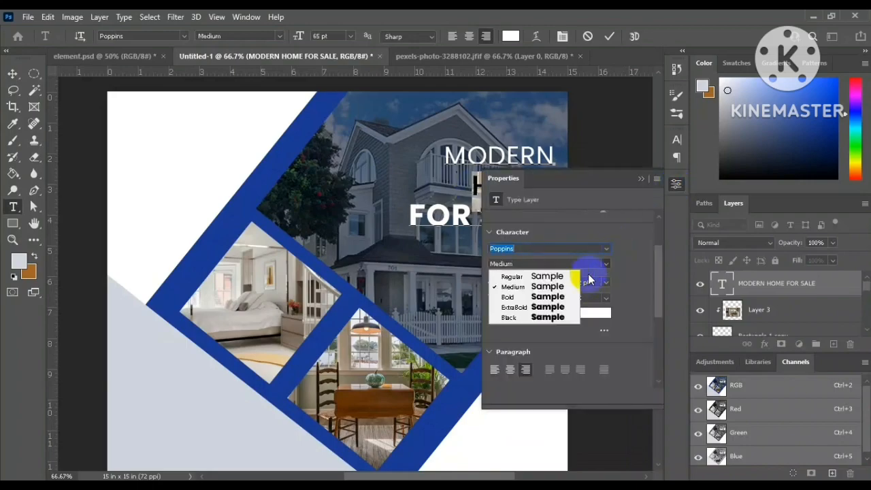
{"action": "left_click", "coordinate": [556, 297]}
{"action": "left_click", "coordinate": [675, 184]}
- Set the FOR SALE line of the heading to Poppins ExtraBold and commit the text edit
{"action": "left_click_drag", "start_coordinate": [552, 218], "coordinate": [399, 218]}
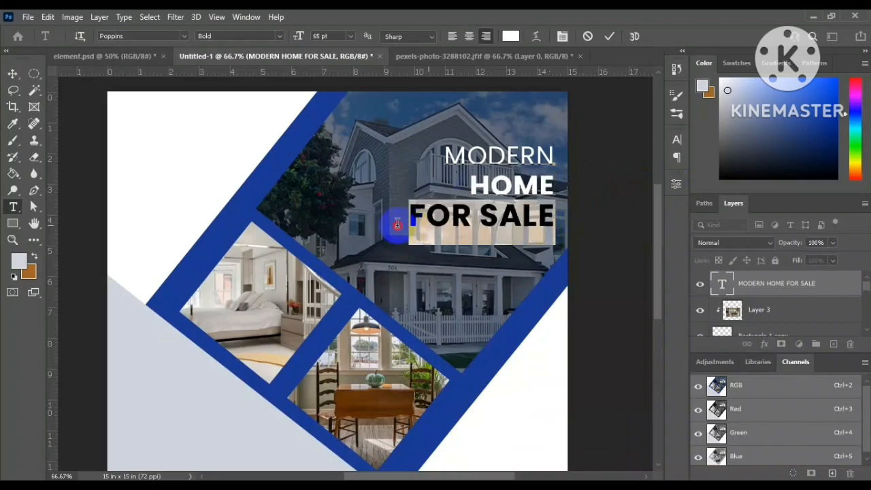
{"action": "left_click", "coordinate": [675, 184]}
{"action": "left_click", "coordinate": [589, 264]}
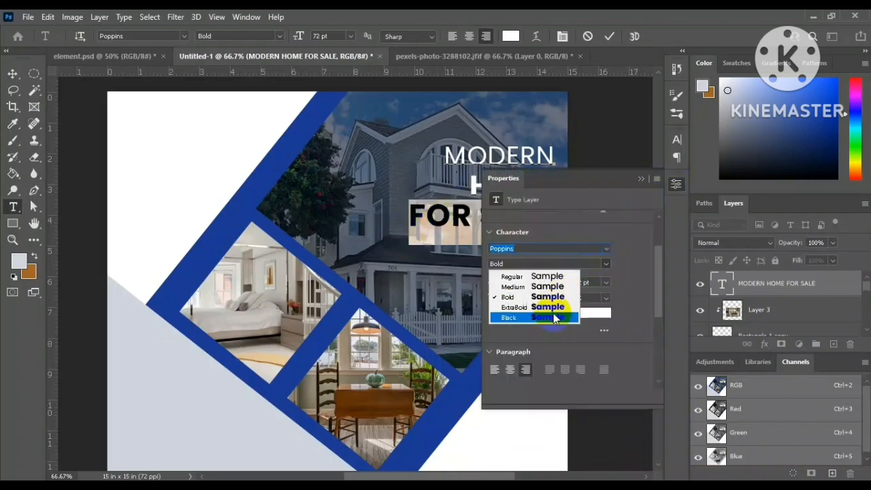
{"action": "left_click", "coordinate": [557, 309]}
{"action": "left_click", "coordinate": [642, 179]}
{"action": "left_click", "coordinate": [12, 73]}
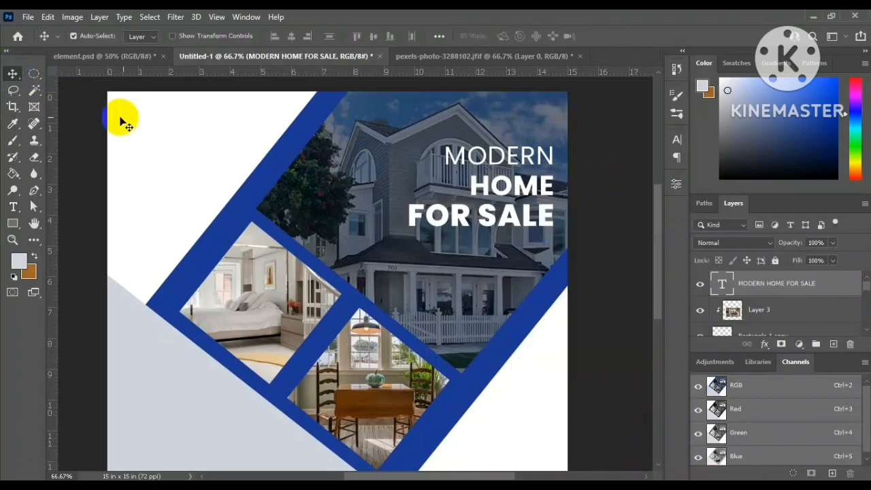
- Delete the dark Shape 3 copy overlay from the house photo
{"action": "left_click", "coordinate": [79, 134]}
{"action": "left_click", "coordinate": [314, 193]}
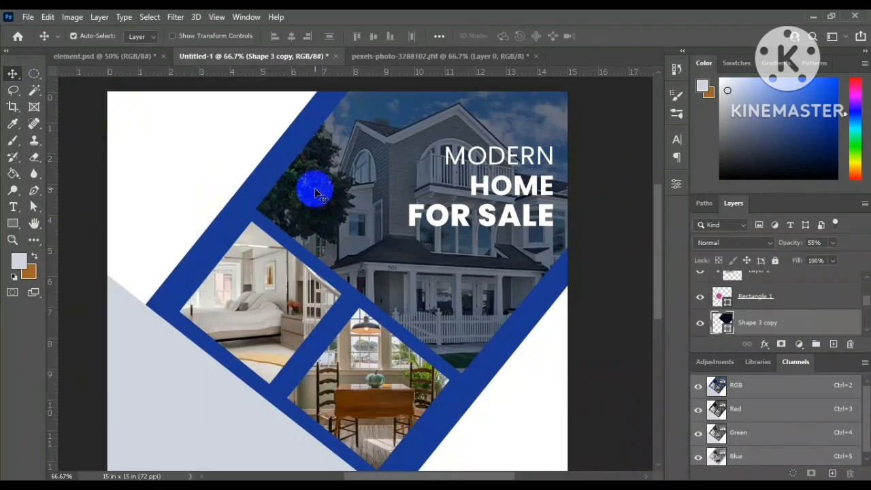
{"action": "key", "text": "Delete"}
- Draw a rectangle of about 536 × 677 px over the house photo, beneath the heading
{"action": "left_click", "coordinate": [12, 223]}
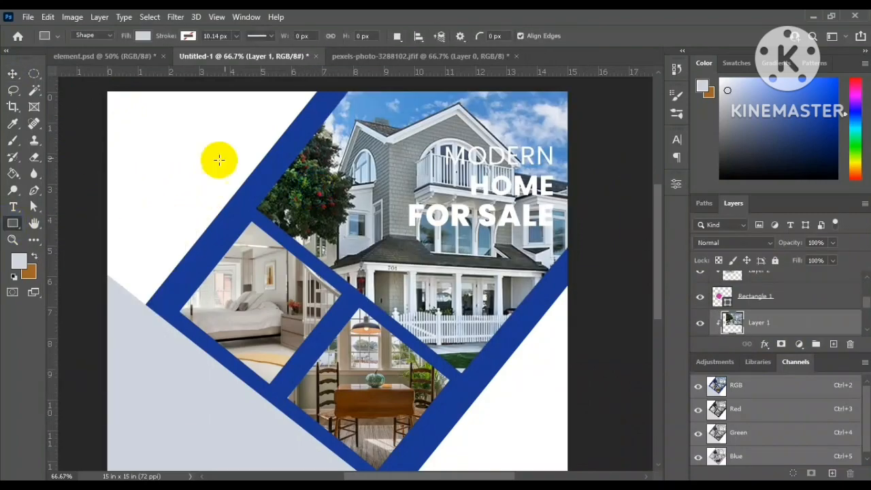
{"action": "mouse_move", "coordinate": [355, 87]}
{"action": "left_mouse_down"}
{"action": "mouse_move", "coordinate": [560, 317]}
{"action": "mouse_move", "coordinate": [582, 376]}
{"action": "left_mouse_up"}
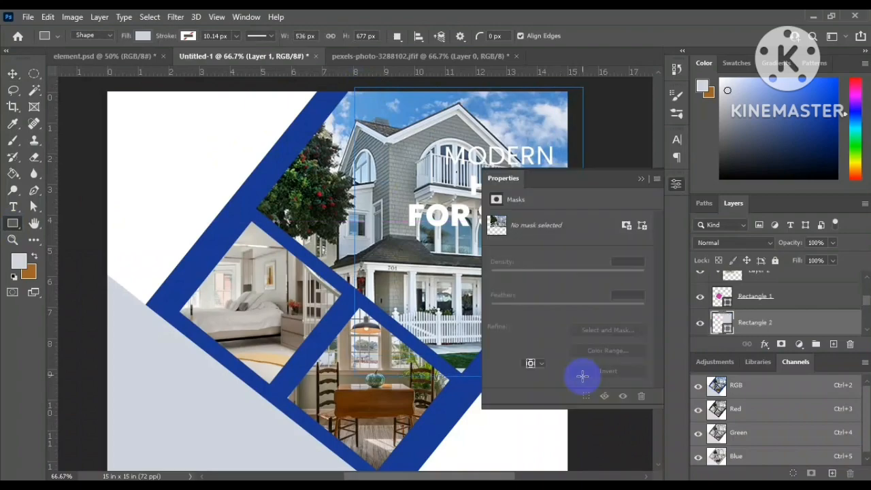
{"action": "left_click", "coordinate": [640, 178]}
- Widen the new rectangle to about 666 px and rotate it to follow the slant of the blue band
{"action": "left_click_drag", "start_coordinate": [591, 240], "coordinate": [402, 218]}
{"action": "left_click_drag", "start_coordinate": [370, 184], "coordinate": [320, 119]}
{"action": "left_click", "coordinate": [578, 283]}
{"action": "left_click", "coordinate": [494, 229]}
{"action": "left_click", "coordinate": [575, 285]}
{"action": "left_click", "coordinate": [487, 233]}
{"action": "left_click_drag", "start_coordinate": [576, 288], "coordinate": [564, 311]}
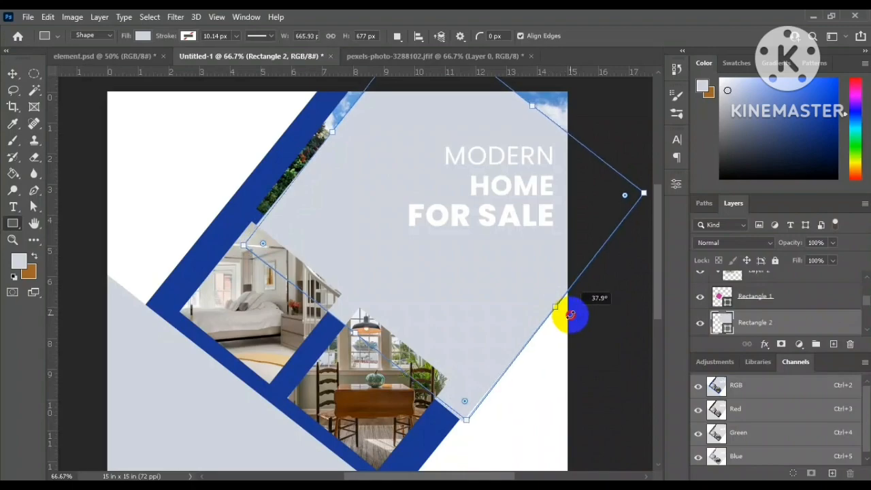
- Resize the rotated rectangle to about 696 × 715 px so its edges cover the whole house photo
{"action": "mouse_move", "coordinate": [337, 128]}
{"action": "left_mouse_down"}
{"action": "mouse_move", "coordinate": [323, 127]}
{"action": "mouse_move", "coordinate": [331, 120]}
{"action": "left_mouse_up"}
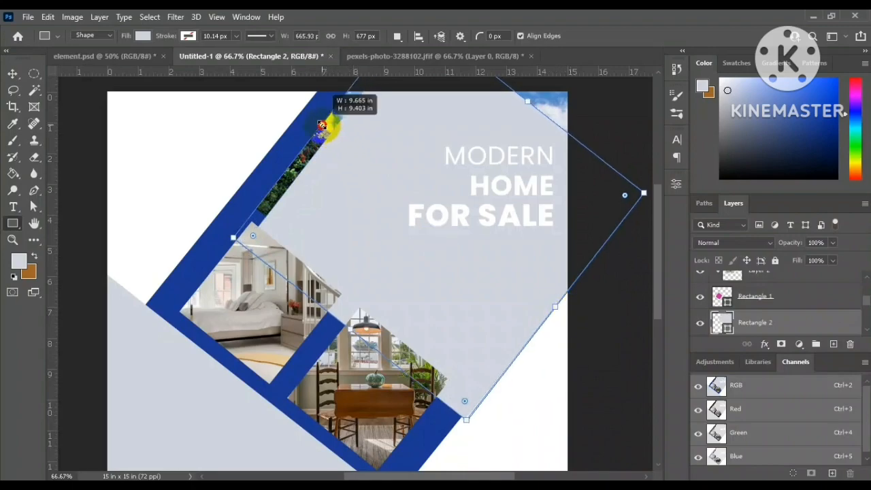
{"action": "left_click_drag", "start_coordinate": [350, 330], "coordinate": [366, 294]}
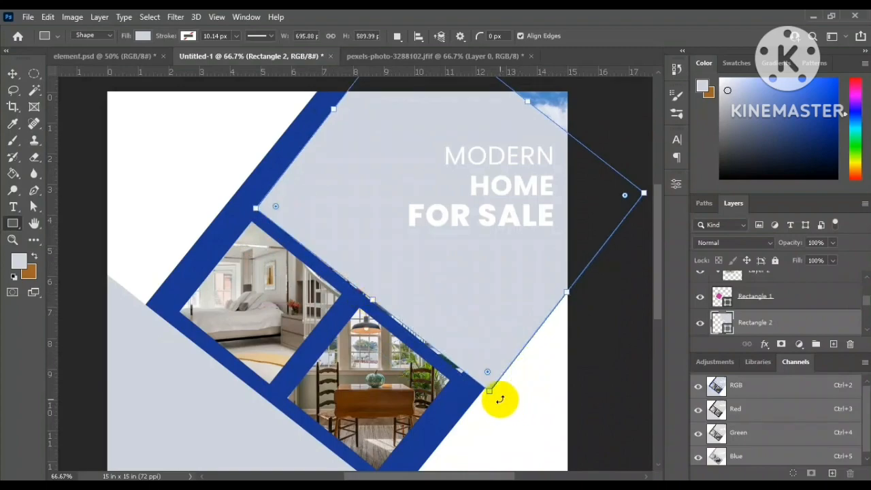
{"action": "left_click_drag", "start_coordinate": [535, 102], "coordinate": [559, 82]}
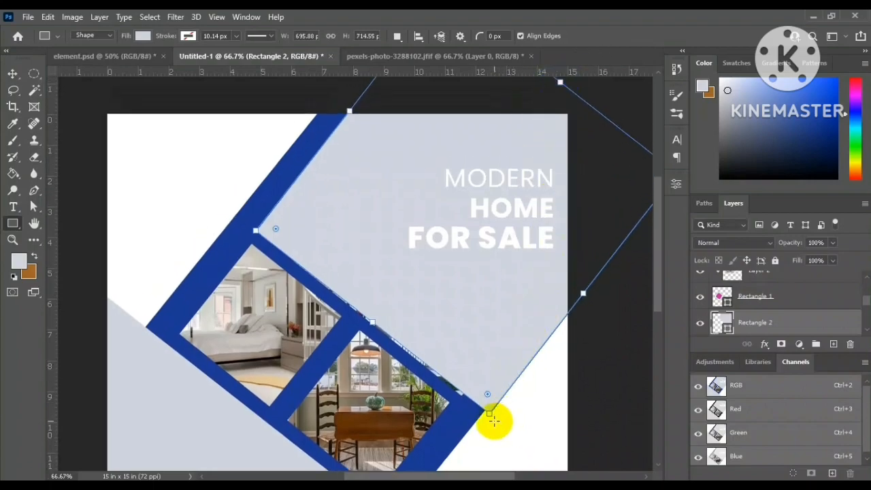
{"action": "left_click_drag", "start_coordinate": [499, 421], "coordinate": [498, 424]}
- Fill the rotated rectangle with dark navy #020b24 and set its layer opacity to 63%
{"action": "left_click", "coordinate": [725, 321]}
{"action": "double_click", "coordinate": [723, 322]}
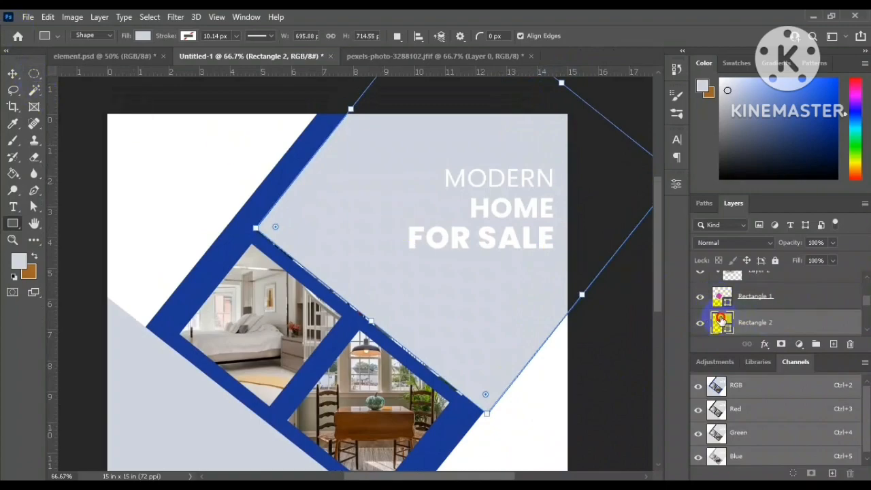
{"action": "left_click", "coordinate": [243, 251]}
{"action": "left_click_drag", "start_coordinate": [583, 366], "coordinate": [594, 394]}
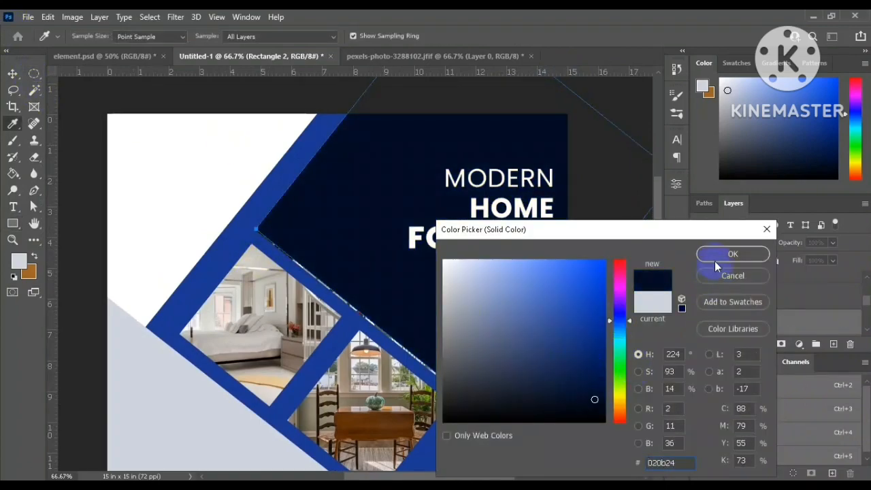
{"action": "left_click", "coordinate": [716, 256]}
{"action": "left_click_drag", "start_coordinate": [834, 253], "coordinate": [818, 261]}
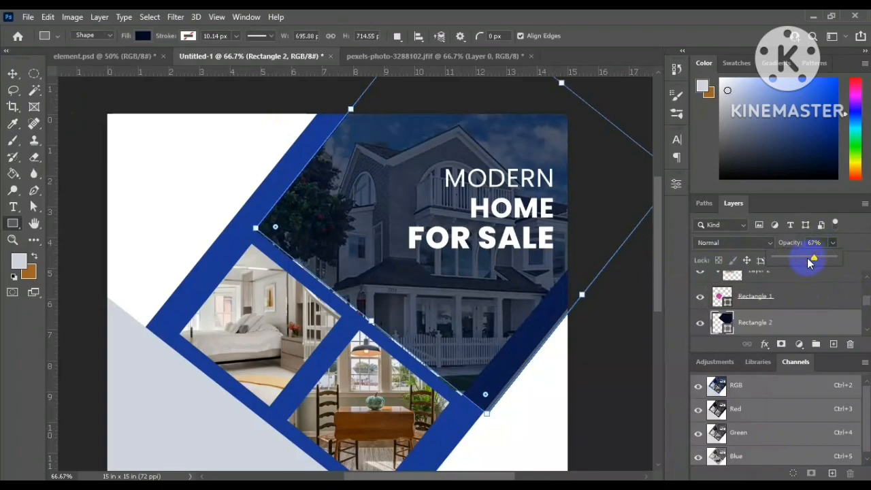
{"action": "left_click_drag", "start_coordinate": [814, 259], "coordinate": [809, 257]}
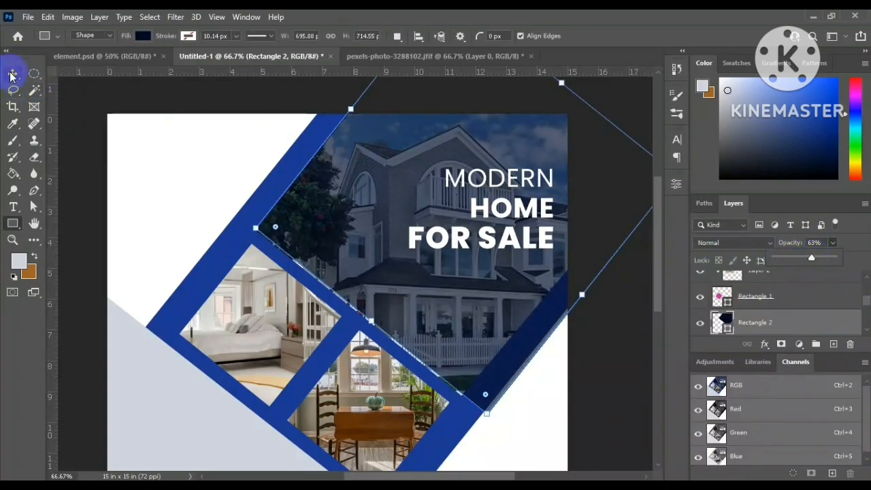
- Reshape the navy overlay rectangle by moving its lower, right and upper corner points to fit the house photo, about 961 × 956 px overall
{"action": "left_click", "coordinate": [12, 73]}
{"action": "left_click", "coordinate": [34, 206]}
{"action": "left_click", "coordinate": [485, 415]}
{"action": "left_click_drag", "start_coordinate": [487, 416], "coordinate": [462, 401]}
{"action": "scroll", "coordinate": [614, 235], "scroll_direction": "up", "scroll_amount": 1}
{"action": "scroll", "coordinate": [614, 234], "scroll_direction": "right", "scroll_amount": 3}
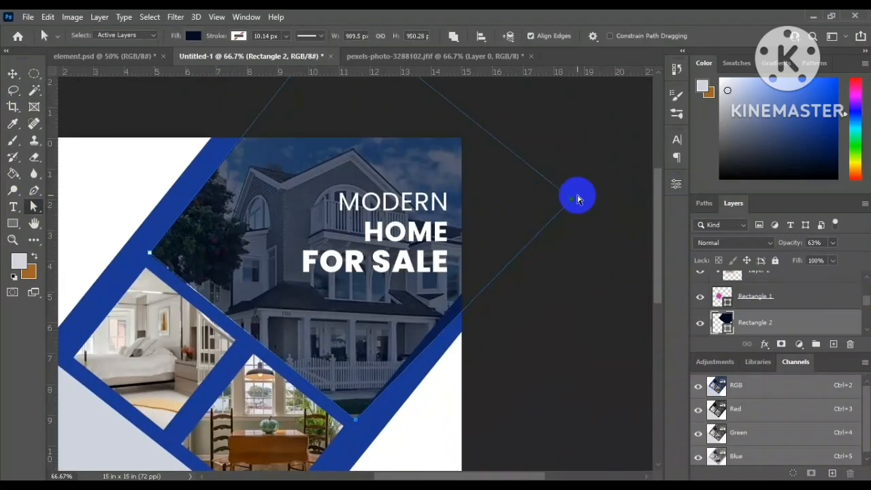
{"action": "left_click_drag", "start_coordinate": [573, 202], "coordinate": [559, 178]}
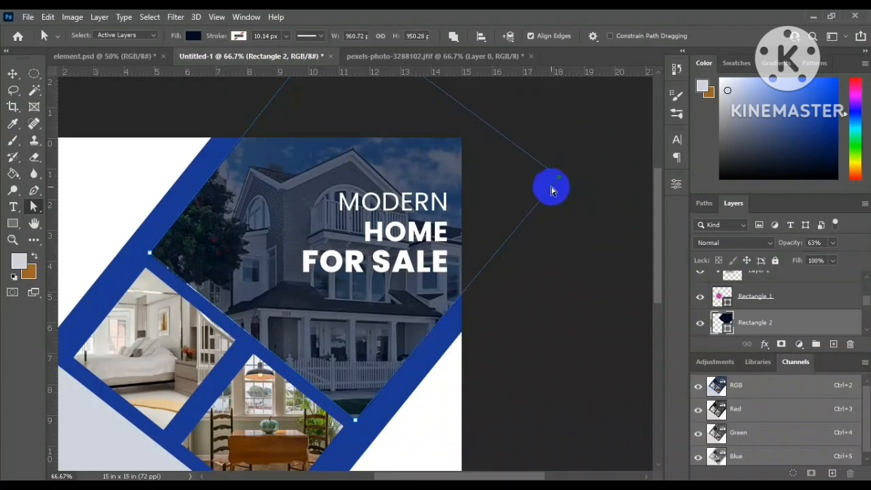
{"action": "left_click_drag", "start_coordinate": [286, 205], "coordinate": [293, 288]}
{"action": "left_click_drag", "start_coordinate": [349, 98], "coordinate": [352, 97]}
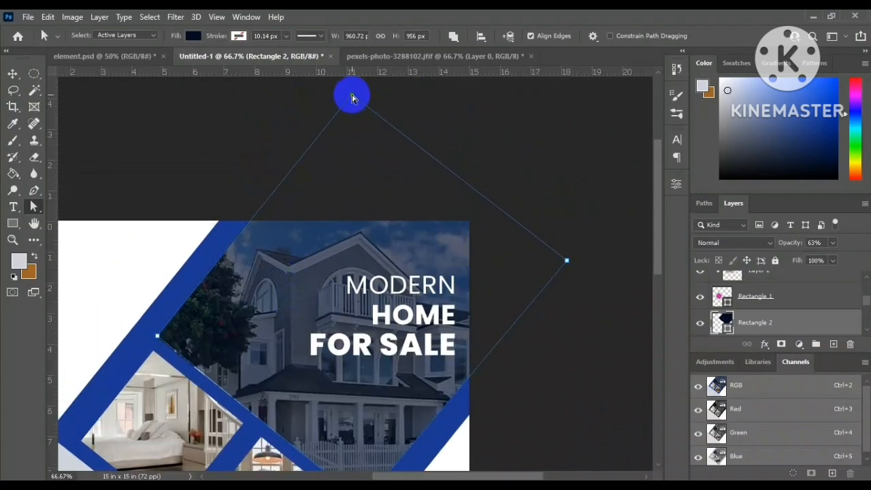
- Fine-tune the overlay rectangle's left and lower corner points to sit on the matching corners of the house photo
{"action": "key", "text": "ctrl+plus"}
{"action": "key", "text": "ctrl+plus"}
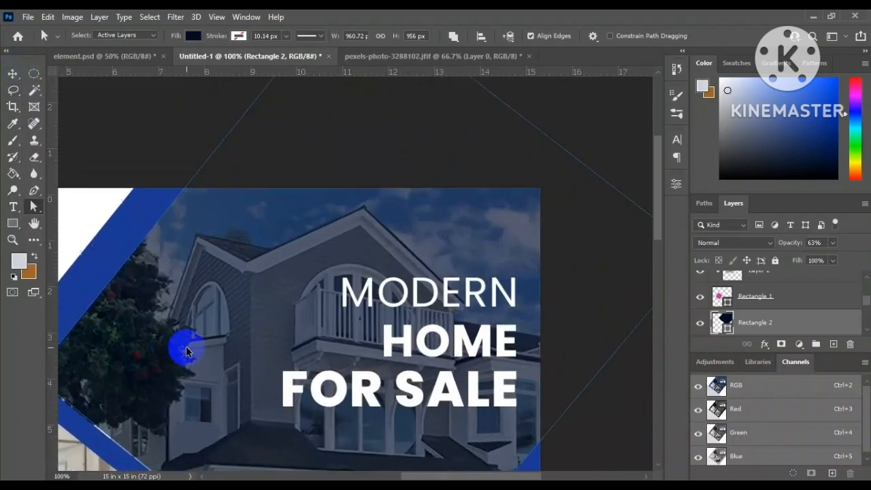
{"action": "key", "text": "ctrl+plus"}
{"action": "left_click_drag", "start_coordinate": [197, 327], "coordinate": [435, 136]}
{"action": "left_click_drag", "start_coordinate": [356, 363], "coordinate": [332, 426]}
{"action": "left_click_drag", "start_coordinate": [209, 153], "coordinate": [212, 159]}
{"action": "left_click_drag", "start_coordinate": [394, 262], "coordinate": [127, 129]}
{"action": "left_click_drag", "start_coordinate": [449, 313], "coordinate": [164, 169]}
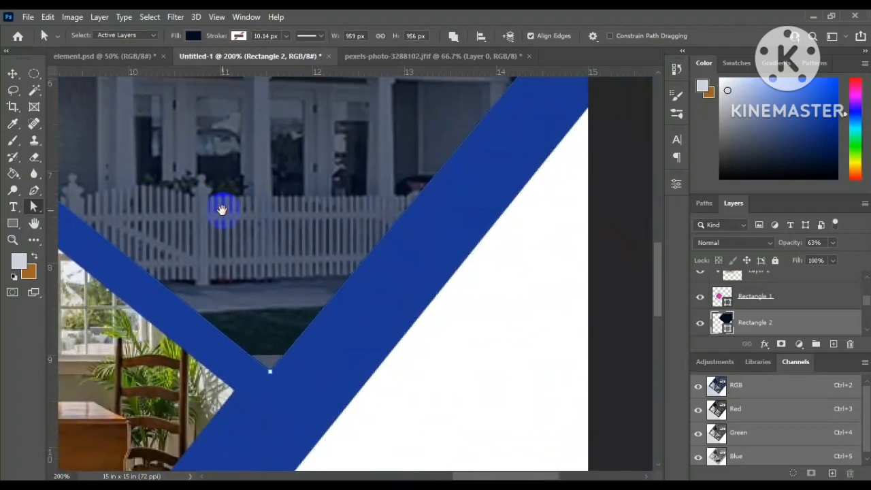
{"action": "left_click_drag", "start_coordinate": [275, 380], "coordinate": [272, 371]}
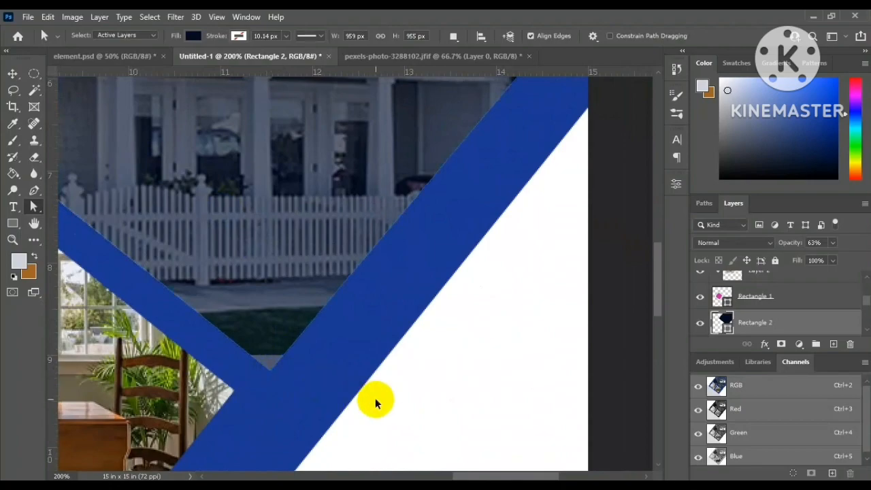
- Nudge the overlay rectangle's uppermost corner point outward so its slanted edge covers the light strip beside the blue band
{"action": "key", "text": "ctrl+minus"}
{"action": "key", "text": "ctrl+minus"}
{"action": "left_click", "coordinate": [255, 158]}
{"action": "left_click_drag", "start_coordinate": [255, 153], "coordinate": [444, 470]}
{"action": "key", "text": "ctrl+plus"}
{"action": "key", "text": "ctrl+plus"}
{"action": "key", "text": "ctrl+plus"}
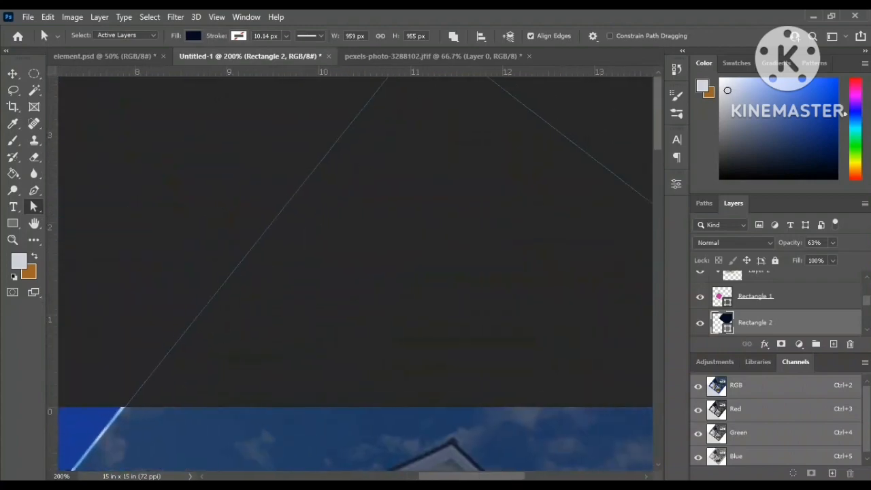
{"action": "key", "text": "ctrl+minus"}
{"action": "key", "text": "ctrl+minus"}
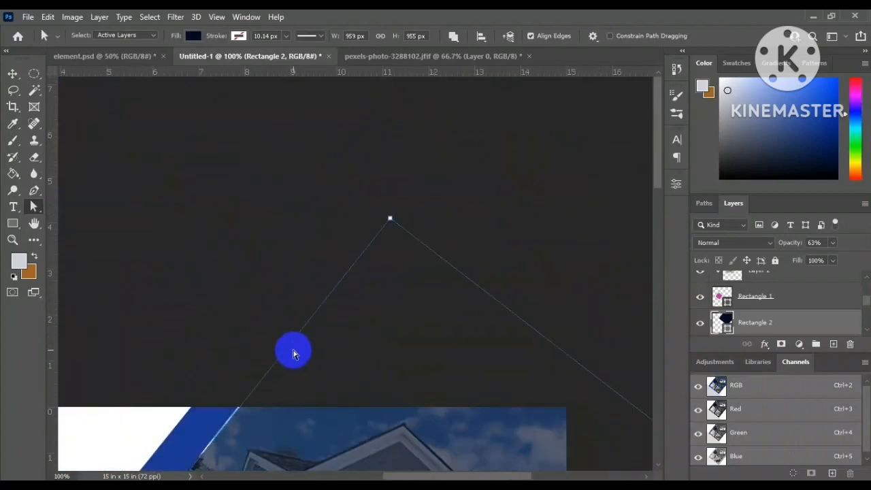
{"action": "left_click_drag", "start_coordinate": [390, 221], "coordinate": [385, 217]}
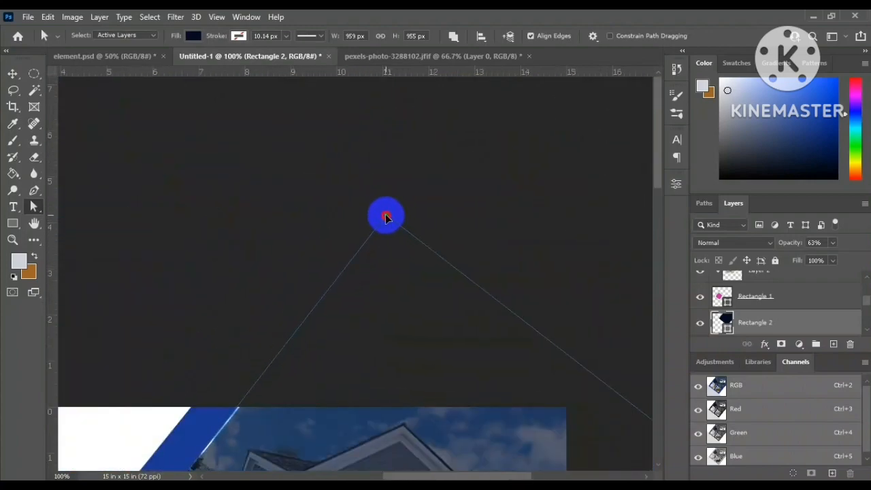
{"action": "key", "text": "v"}
{"action": "scroll", "coordinate": [377, 159], "scroll_direction": "down", "scroll_amount": 5}
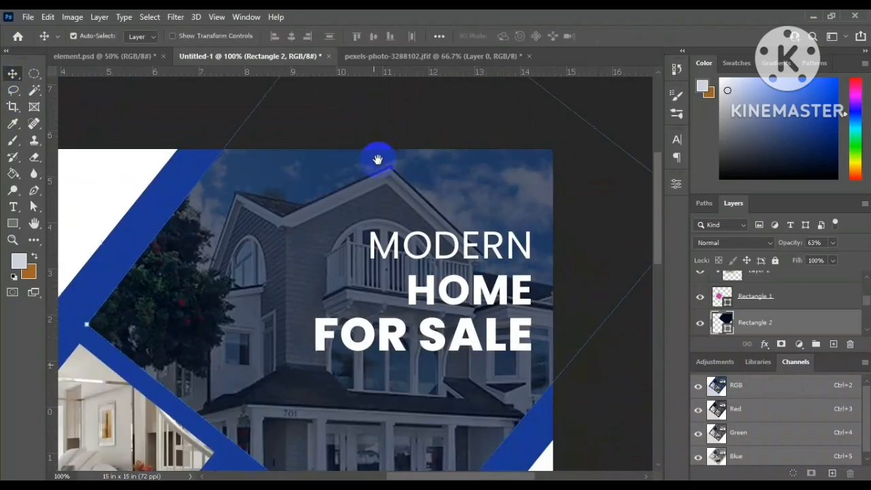
{"action": "scroll", "coordinate": [378, 159], "scroll_direction": "down", "scroll_amount": 3}
{"action": "left_click", "coordinate": [677, 185]}
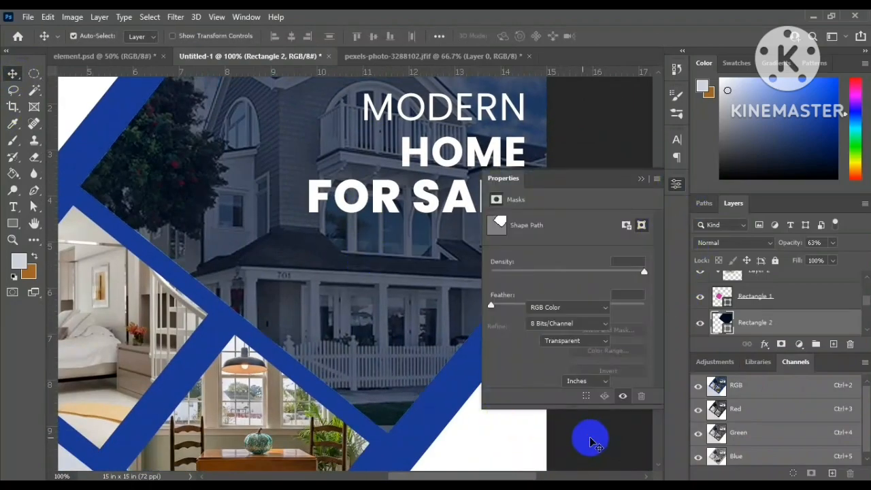
{"action": "left_click", "coordinate": [590, 439]}
{"action": "left_click", "coordinate": [640, 179]}
{"action": "left_click", "coordinate": [461, 289]}
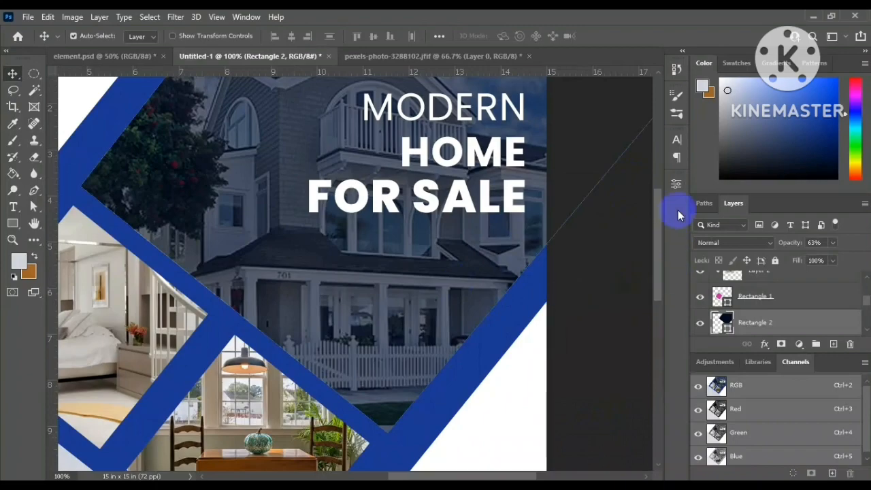
{"action": "left_click", "coordinate": [676, 184]}
{"action": "scroll", "coordinate": [597, 265], "scroll_direction": "down", "scroll_amount": 2}
{"action": "scroll", "coordinate": [597, 265], "scroll_direction": "up", "scroll_amount": 1}
{"action": "left_click", "coordinate": [641, 179]}
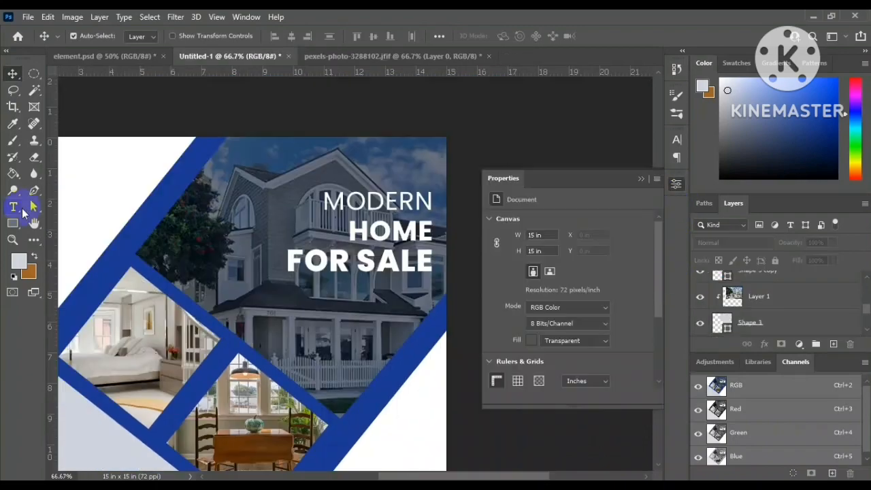
- Draw a closed five-point Pen shape just inside the house photo's edges, about 771 × 670 px, extending past the canvas corner
{"action": "left_click", "coordinate": [34, 190]}
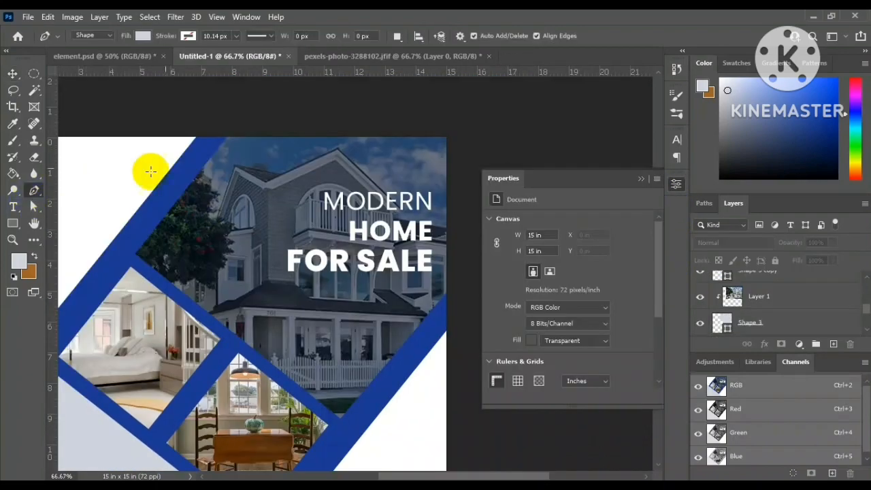
{"action": "left_click", "coordinate": [237, 133]}
{"action": "left_click", "coordinate": [173, 276]}
{"action": "key", "text": "ctrl+z"}
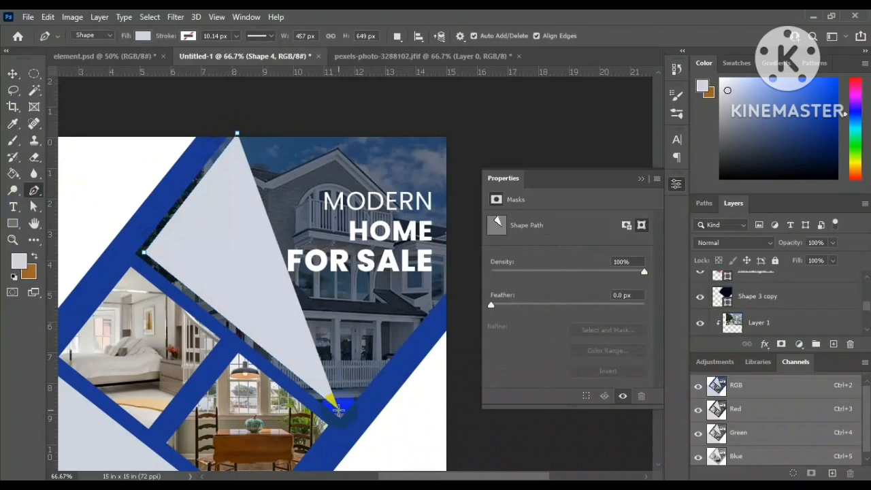
{"action": "left_click", "coordinate": [457, 268]}
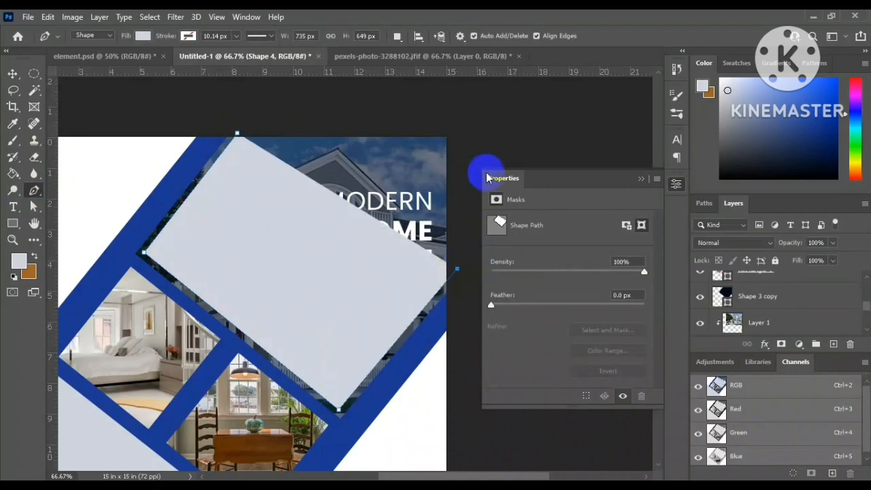
{"action": "left_click", "coordinate": [472, 124]}
{"action": "left_click", "coordinate": [238, 134]}
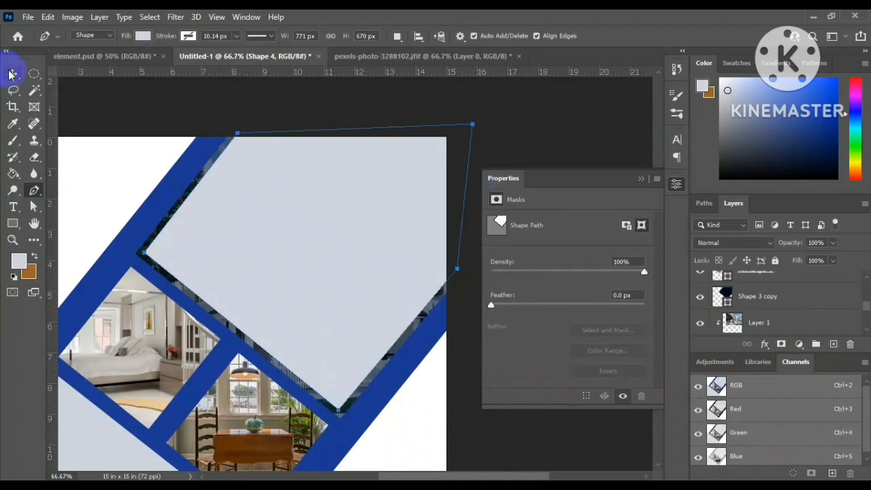
{"action": "left_click", "coordinate": [450, 255]}
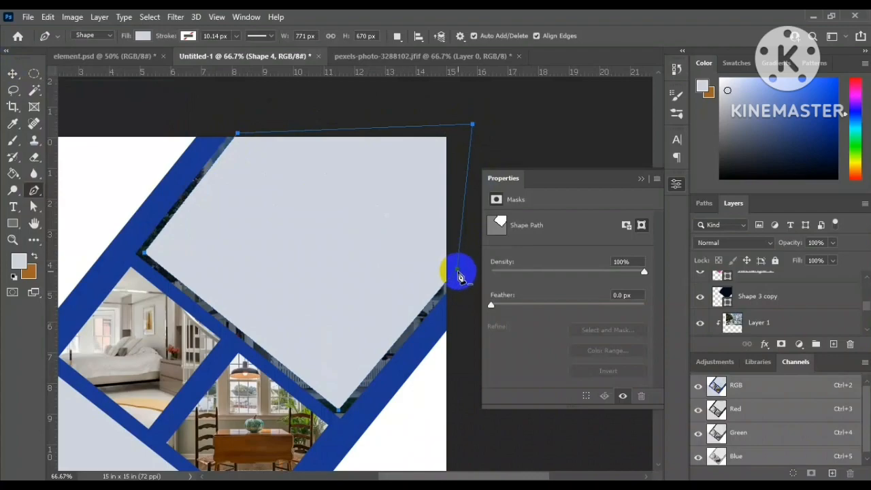
- Remove the Pen shape's fill and give it a white stroke
{"action": "left_click", "coordinate": [143, 36]}
{"action": "left_click", "coordinate": [69, 59]}
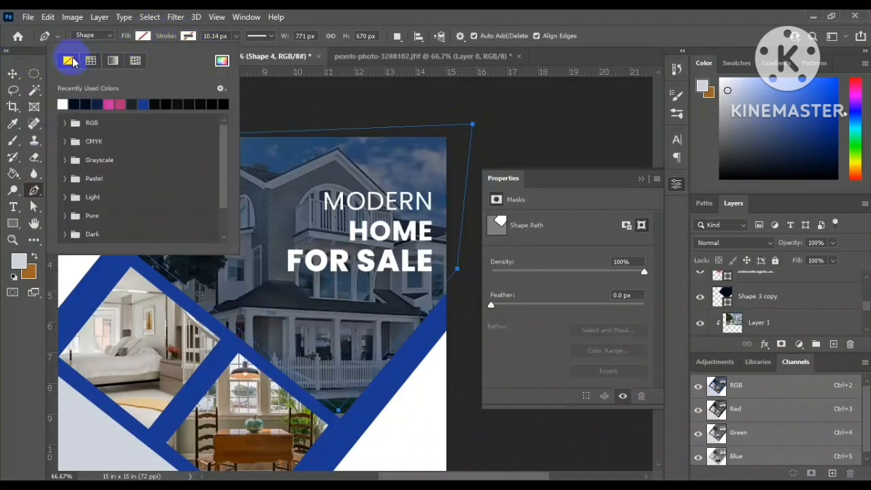
{"action": "left_click", "coordinate": [188, 37]}
{"action": "left_click", "coordinate": [108, 103]}
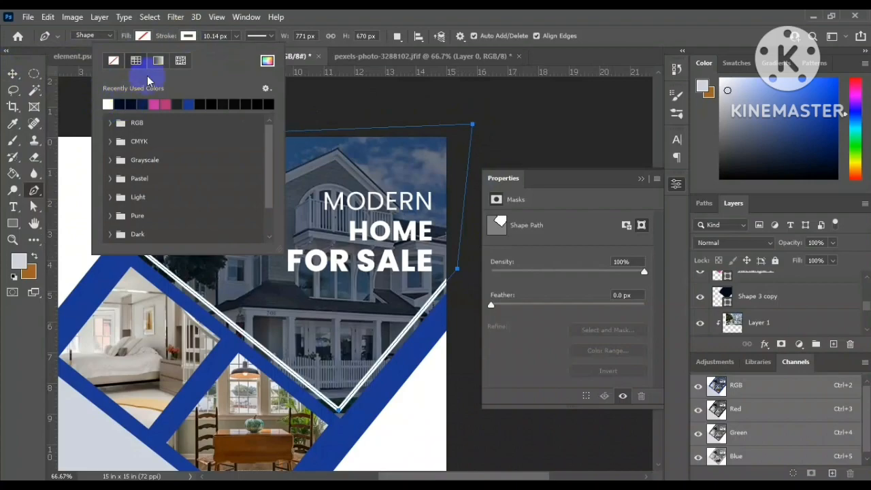
- Shift the white outline slightly and move its corner points so it follows the house photo's edges, about 780 × 693 px overall
{"action": "left_click", "coordinate": [13, 73]}
{"action": "left_click_drag", "start_coordinate": [217, 160], "coordinate": [213, 158]}
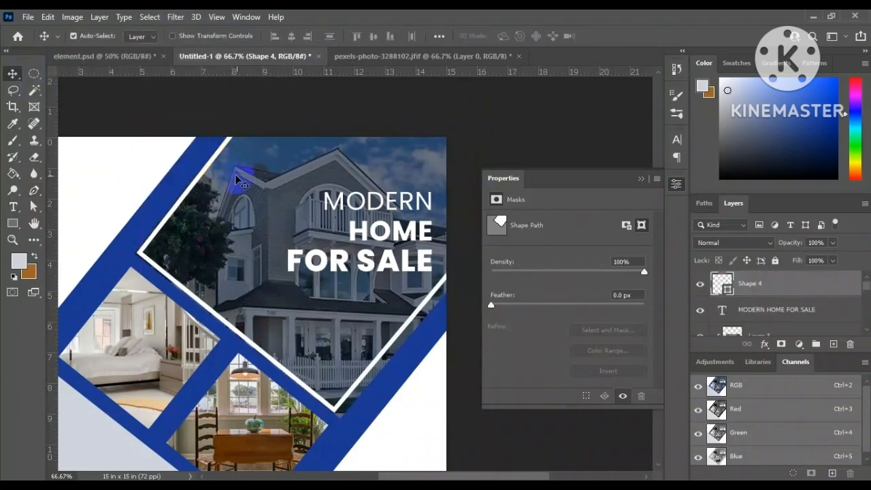
{"action": "left_click", "coordinate": [34, 206]}
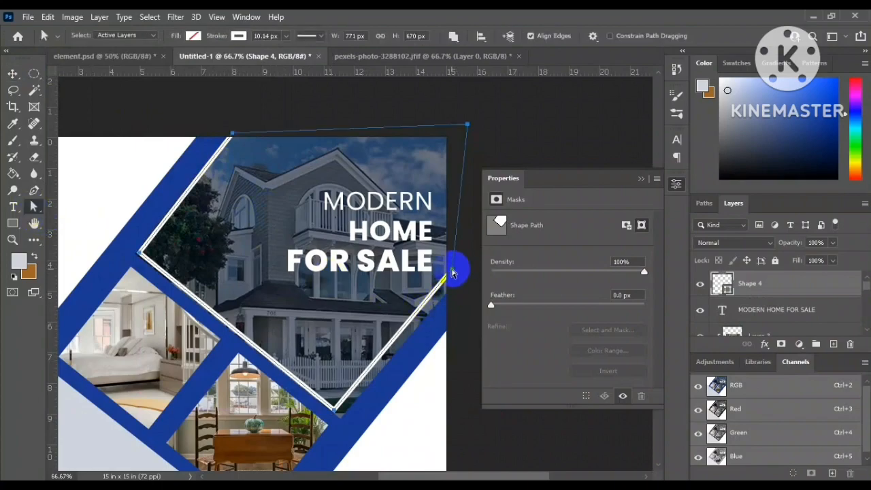
{"action": "left_click_drag", "start_coordinate": [460, 275], "coordinate": [460, 275]}
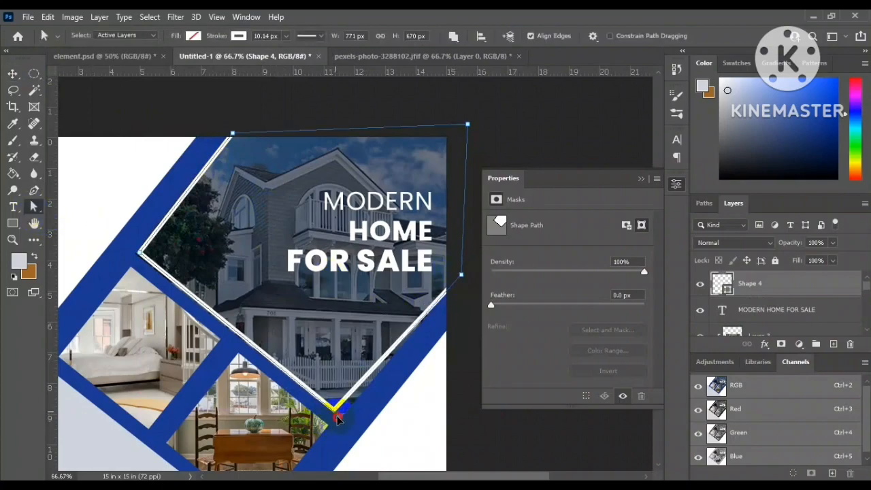
{"action": "left_click_drag", "start_coordinate": [336, 416], "coordinate": [341, 424]}
{"action": "left_click_drag", "start_coordinate": [140, 255], "coordinate": [137, 253]}
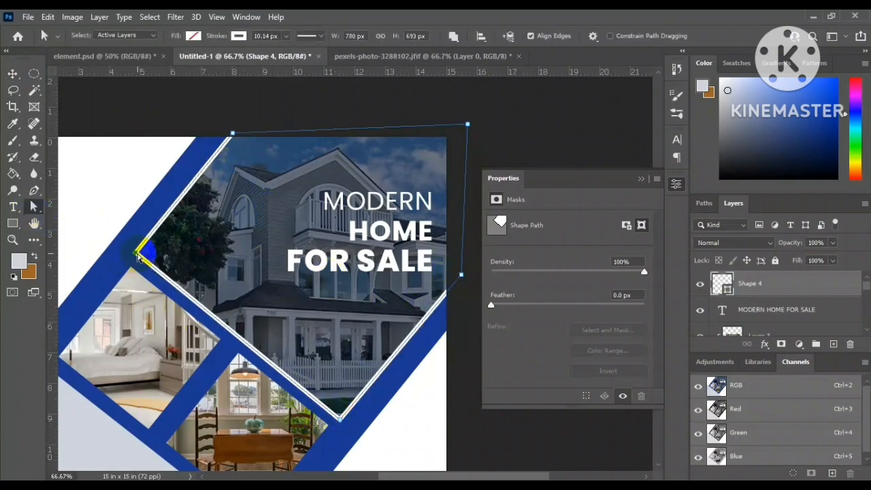
{"action": "left_click", "coordinate": [195, 113]}
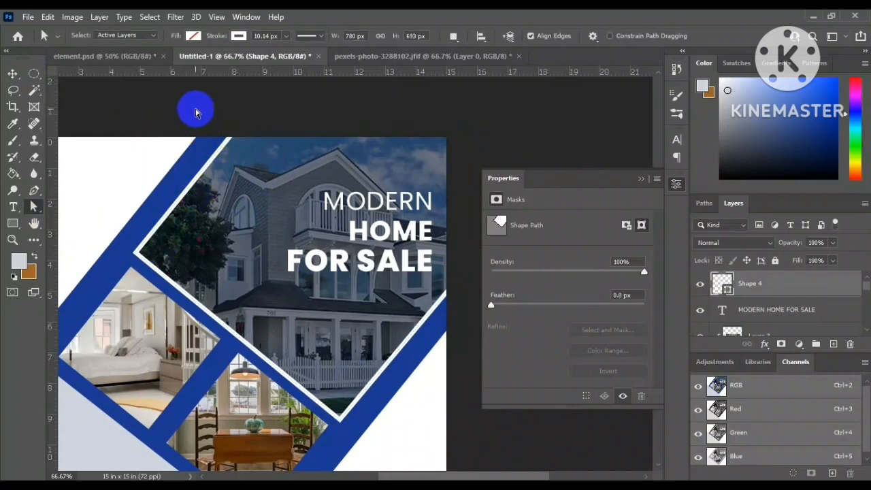
- Add a white stroke to the rectangle that frames the bedroom photo
{"action": "left_click", "coordinate": [12, 75]}
{"action": "left_click", "coordinate": [321, 266]}
{"action": "left_click", "coordinate": [645, 179]}
{"action": "left_click_drag", "start_coordinate": [227, 235], "coordinate": [303, 164]}
{"action": "left_click", "coordinate": [231, 280]}
{"action": "scroll", "coordinate": [752, 315], "scroll_direction": "down", "scroll_amount": 1}
{"action": "left_click", "coordinate": [725, 297]}
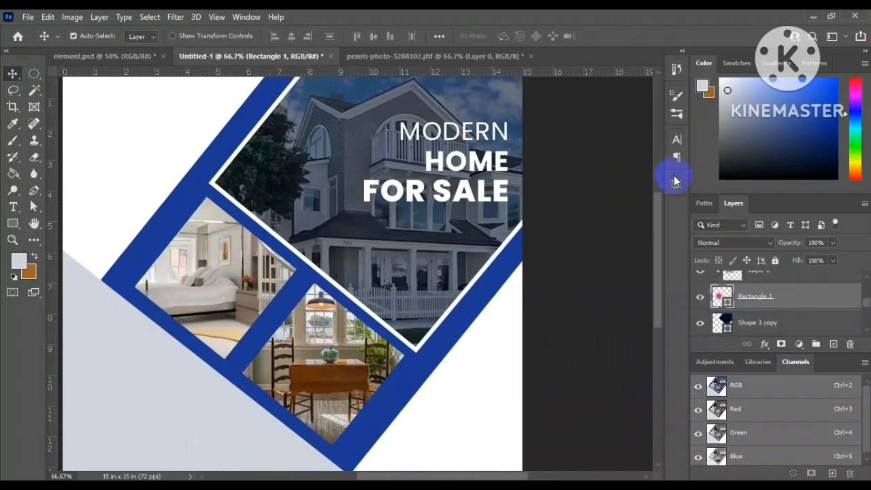
{"action": "left_click", "coordinate": [676, 182]}
{"action": "left_click", "coordinate": [534, 332]}
{"action": "left_click", "coordinate": [499, 332]}
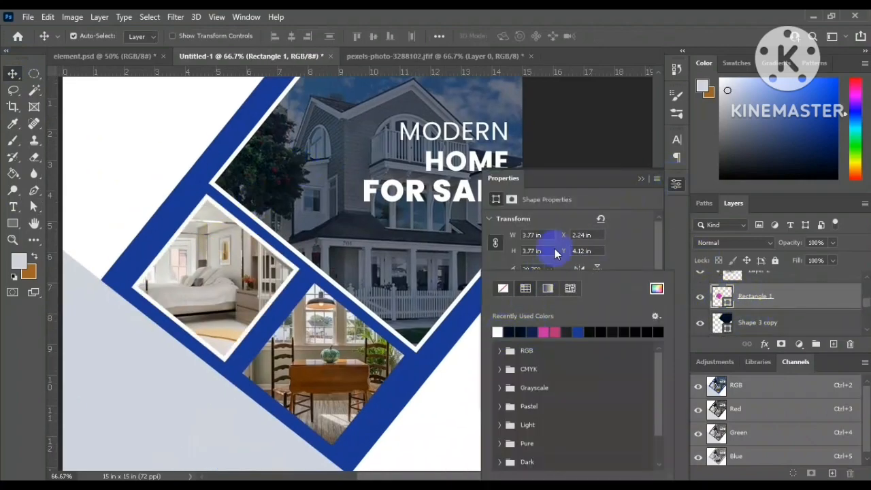
{"action": "left_click", "coordinate": [641, 179]}
- Add a white stroke to the rectangle that frames the dining-room photo
{"action": "left_click", "coordinate": [291, 340]}
{"action": "left_click", "coordinate": [676, 182]}
{"action": "left_click", "coordinate": [723, 310]}
{"action": "left_click", "coordinate": [534, 332]}
{"action": "left_click", "coordinate": [499, 332]}
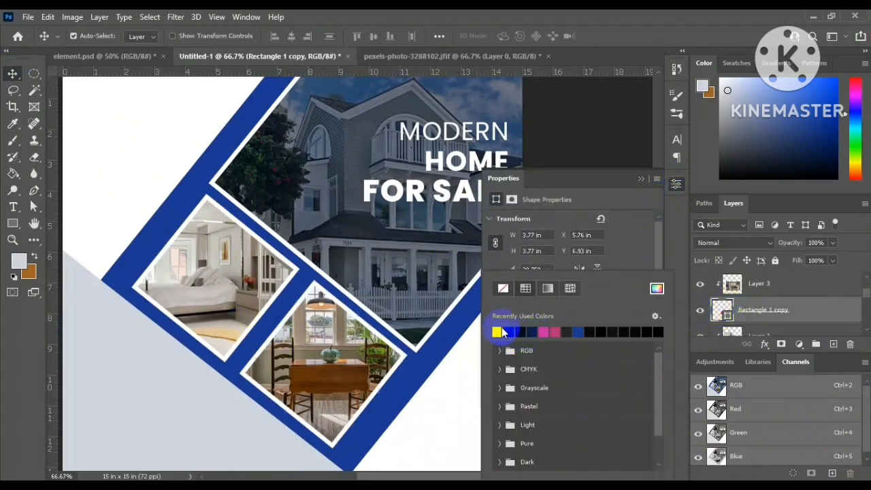
{"action": "left_click", "coordinate": [583, 132]}
{"action": "left_click", "coordinate": [640, 178]}
{"action": "left_click_drag", "start_coordinate": [458, 276], "coordinate": [572, 312]}
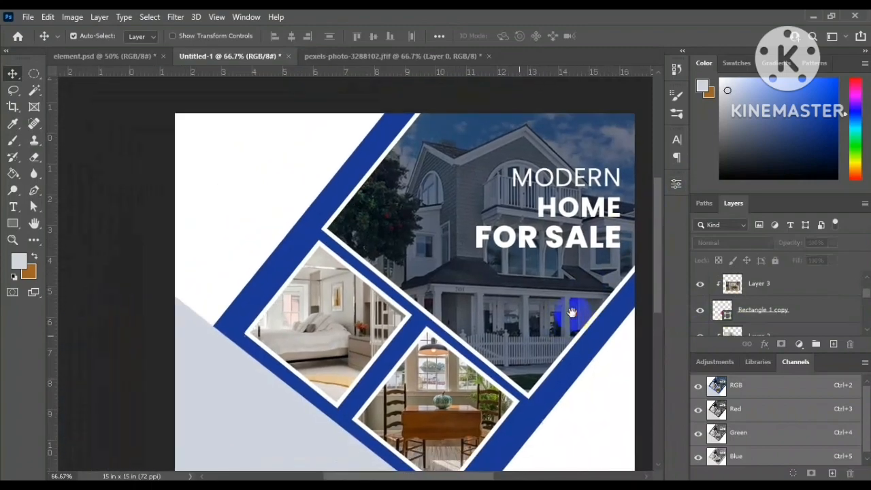
- Close pexels-photo-3288102.jfif without saving its changes
{"action": "left_click", "coordinate": [381, 55]}
{"action": "left_click", "coordinate": [488, 56]}
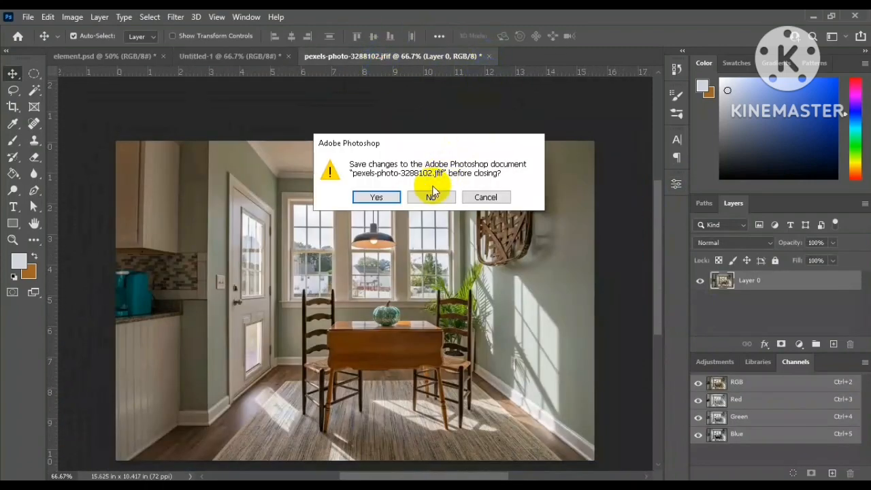
{"action": "left_click", "coordinate": [431, 195]}
- Copy the brown, dark grey and orange colour swatches from element.psd into the white upper-left area of Untitled-1
{"action": "left_click", "coordinate": [140, 57]}
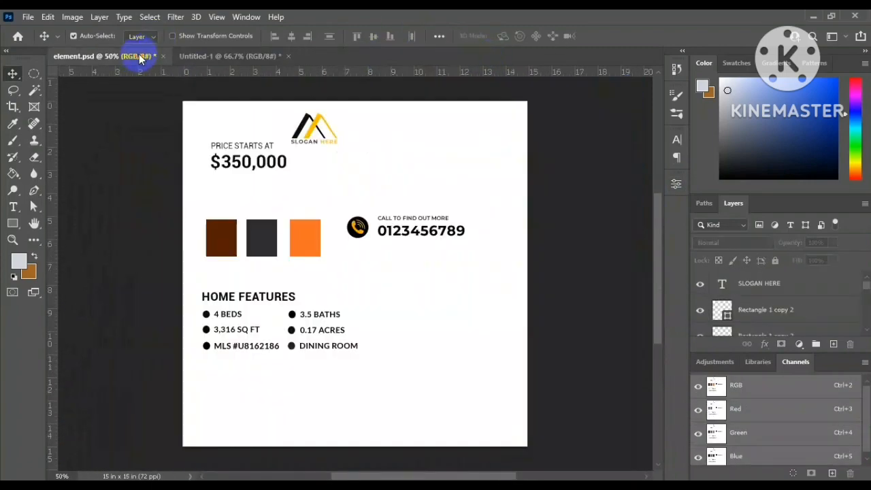
{"action": "left_click", "coordinate": [221, 232]}
{"action": "left_click", "coordinate": [262, 237], "text": "shift"}
{"action": "left_click", "coordinate": [302, 238], "text": "shift"}
{"action": "left_click_drag", "start_coordinate": [251, 227], "coordinate": [281, 129]}
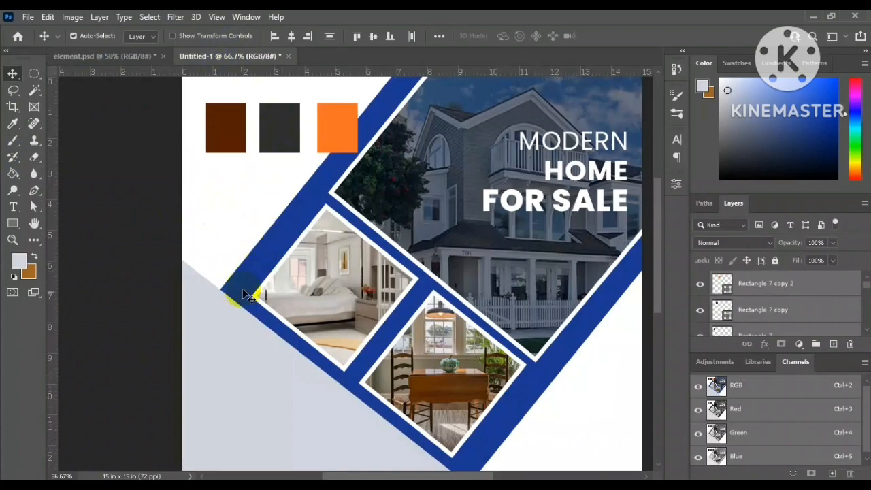
- Recolour the pale shape in the design's lower-left corner with the dark grey swatch colour #2f2f2f
{"action": "double_click", "coordinate": [722, 322]}
{"action": "left_click", "coordinate": [280, 126]}
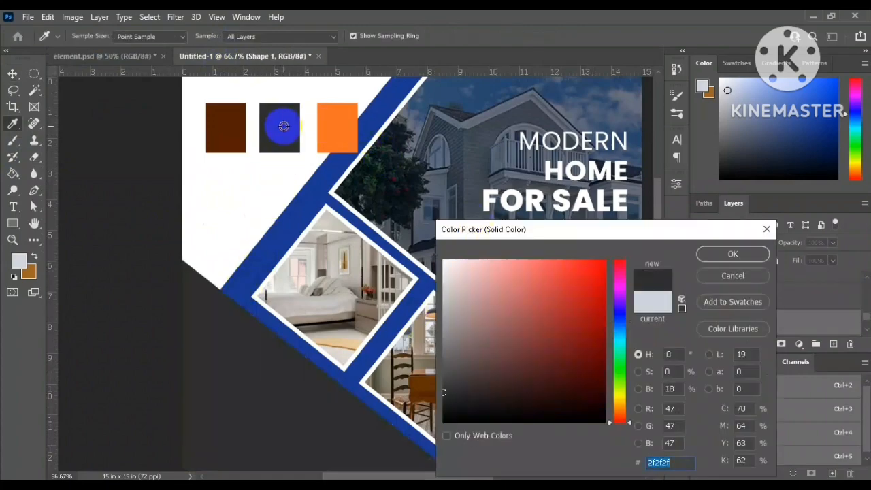
{"action": "left_click", "coordinate": [716, 255]}
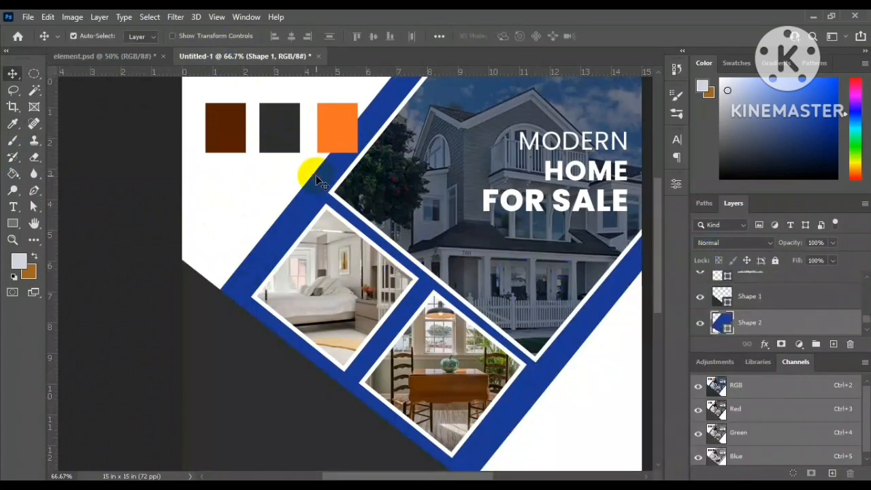
- Recolour the blue diagonal band shape with the orange swatch colour #fe6f27
{"action": "double_click", "coordinate": [718, 319]}
{"action": "left_click", "coordinate": [344, 129]}
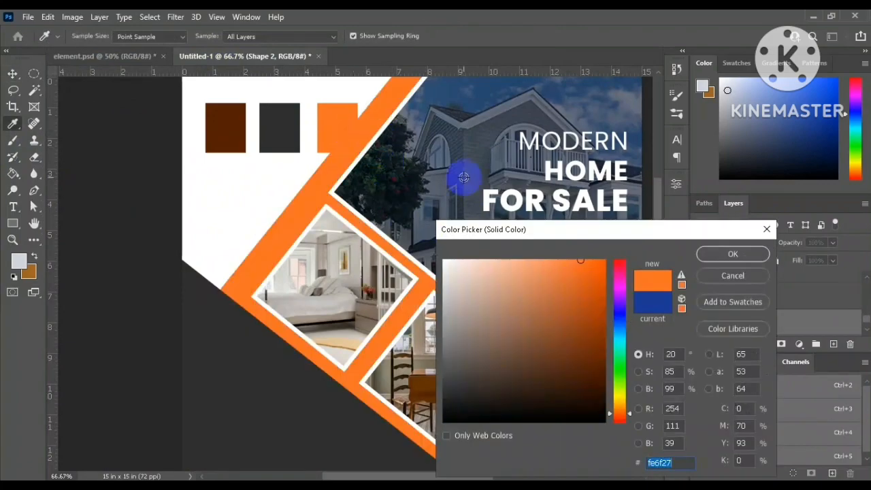
{"action": "left_click", "coordinate": [732, 254]}
- Sample the brown swatch as the foreground colour
{"action": "left_click", "coordinate": [228, 116]}
{"action": "key", "text": "i"}
{"action": "left_click", "coordinate": [228, 119]}
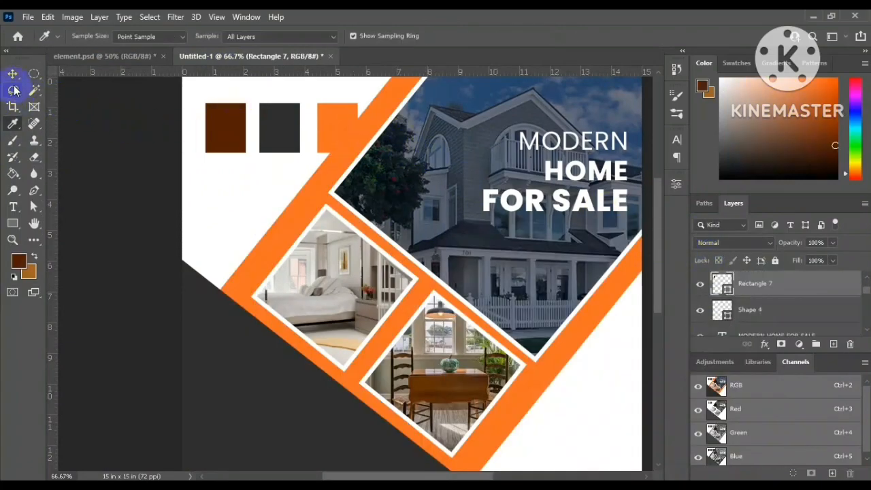
- Delete the brown, dark grey and orange swatches from the design's upper-left area
{"action": "left_click", "coordinate": [12, 73]}
{"action": "left_click", "coordinate": [340, 235]}
{"action": "left_click", "coordinate": [237, 130]}
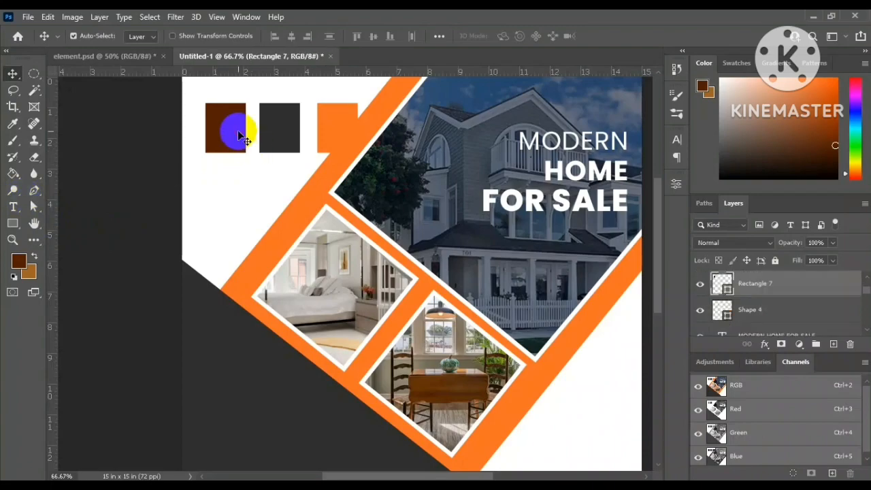
{"action": "key", "text": "Delete"}
{"action": "left_click", "coordinate": [284, 132]}
{"action": "key", "text": "Delete"}
{"action": "left_click", "coordinate": [345, 126]}
{"action": "key", "text": "Delete"}
{"action": "left_click", "coordinate": [136, 174]}
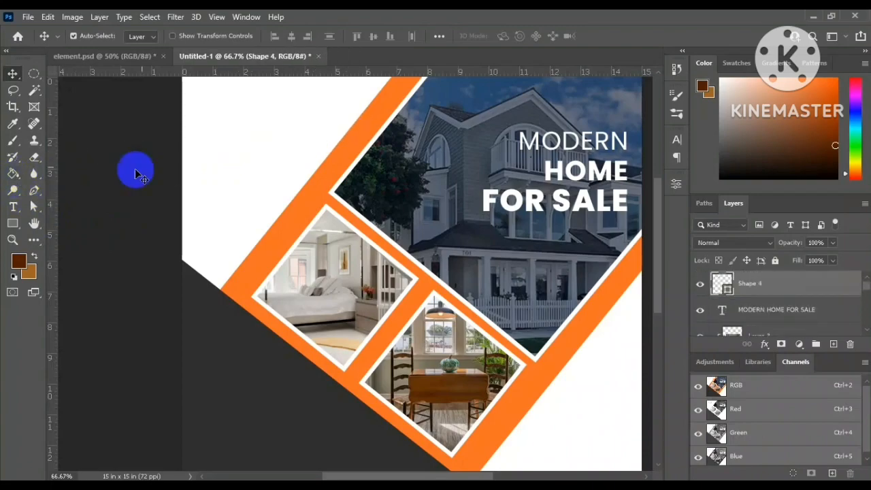
- Fill the white background layer with the brown foreground colour using the Paint Bucket
{"action": "left_click", "coordinate": [200, 150]}
{"action": "left_click", "coordinate": [12, 174]}
{"action": "left_click", "coordinate": [222, 161]}
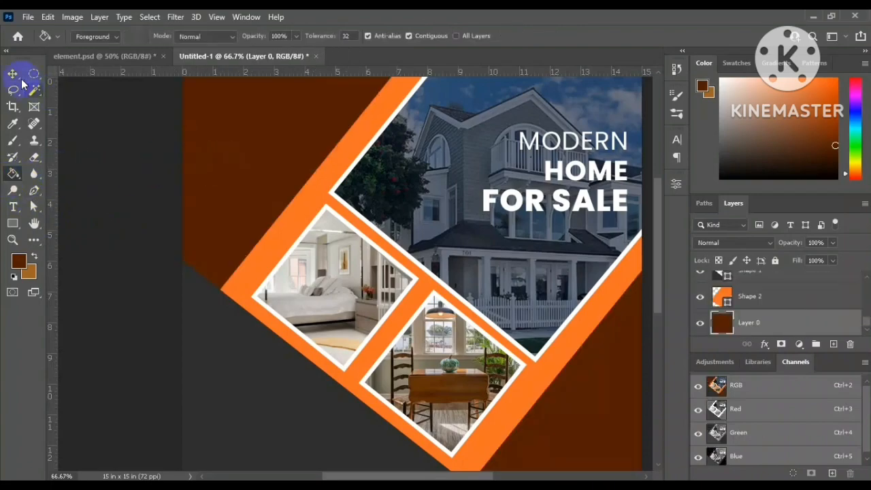
{"action": "left_click", "coordinate": [13, 74]}
{"action": "left_click", "coordinate": [103, 296]}
- Copy the slogan logo from element.psd into the brown upper-left corner of Untitled-1
{"action": "left_click_drag", "start_coordinate": [206, 331], "coordinate": [183, 345]}
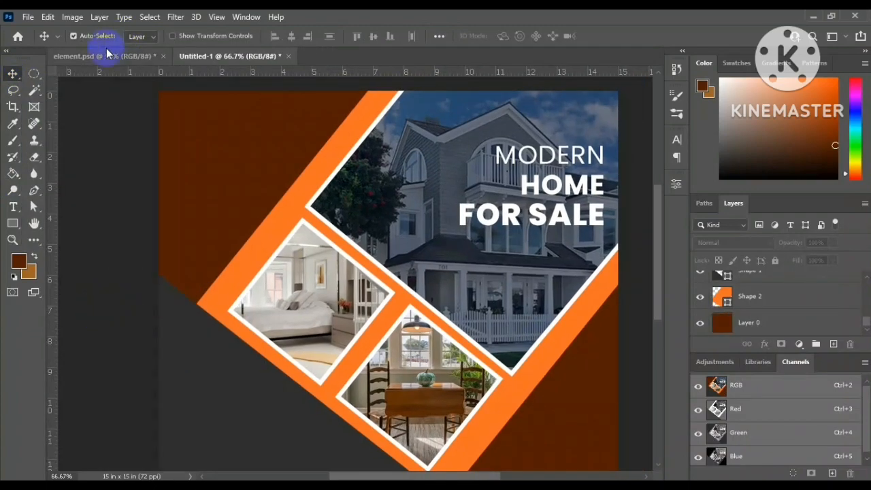
{"action": "left_click", "coordinate": [102, 56]}
{"action": "left_click_drag", "start_coordinate": [317, 134], "coordinate": [211, 151]}
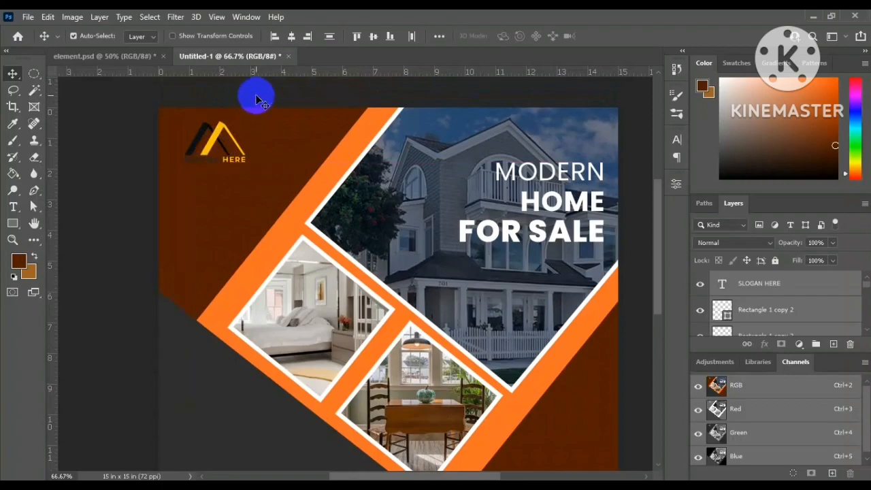
- Recolour the logo's two yellow shapes with the band's orange, #fe6f27
{"action": "left_click", "coordinate": [206, 136]}
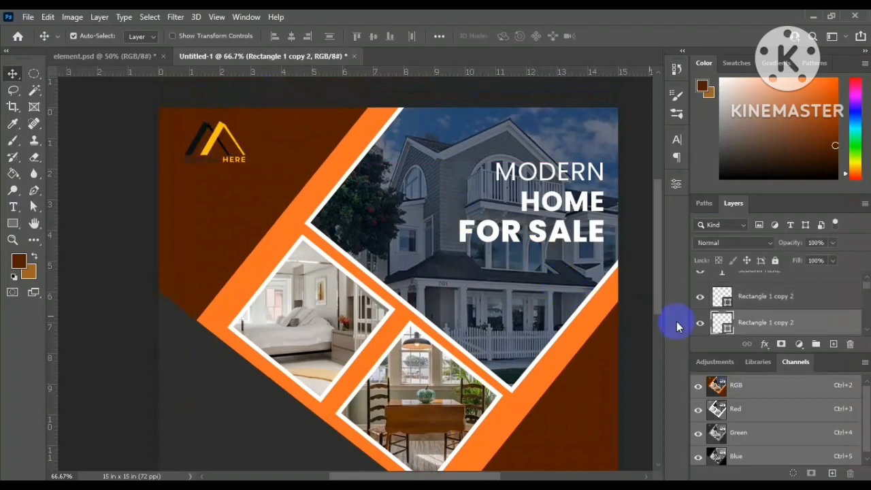
{"action": "double_click", "coordinate": [722, 322]}
{"action": "left_click", "coordinate": [317, 188]}
{"action": "left_click", "coordinate": [711, 256]}
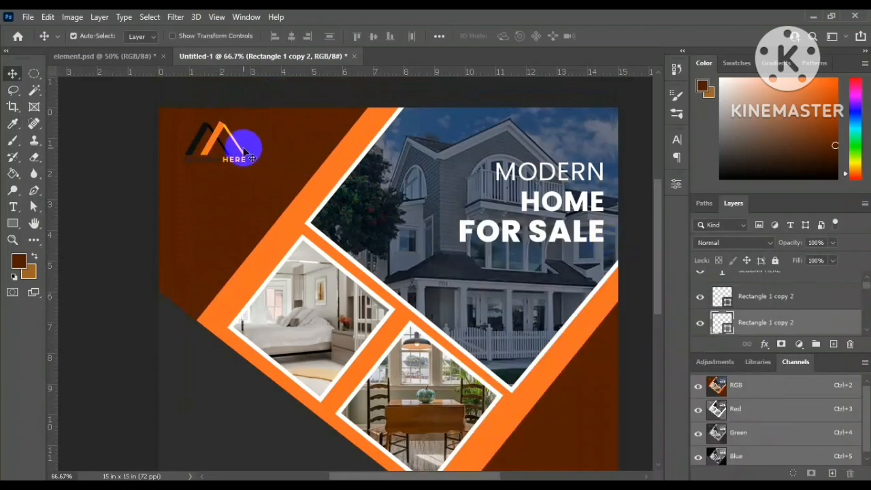
{"action": "double_click", "coordinate": [722, 296]}
{"action": "left_click", "coordinate": [304, 202]}
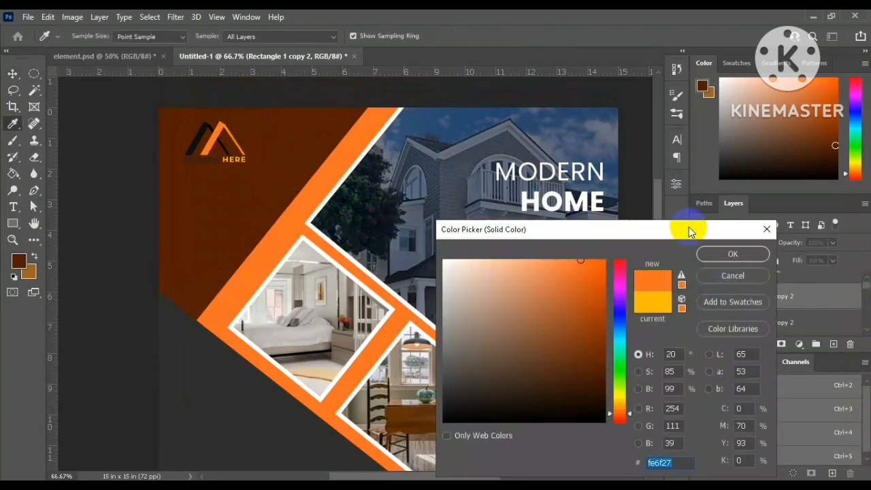
{"action": "left_click", "coordinate": [730, 253]}
- Colour the word SLOGAN under the logo white, #ffffff
{"action": "left_click", "coordinate": [13, 207]}
{"action": "double_click", "coordinate": [201, 159]}
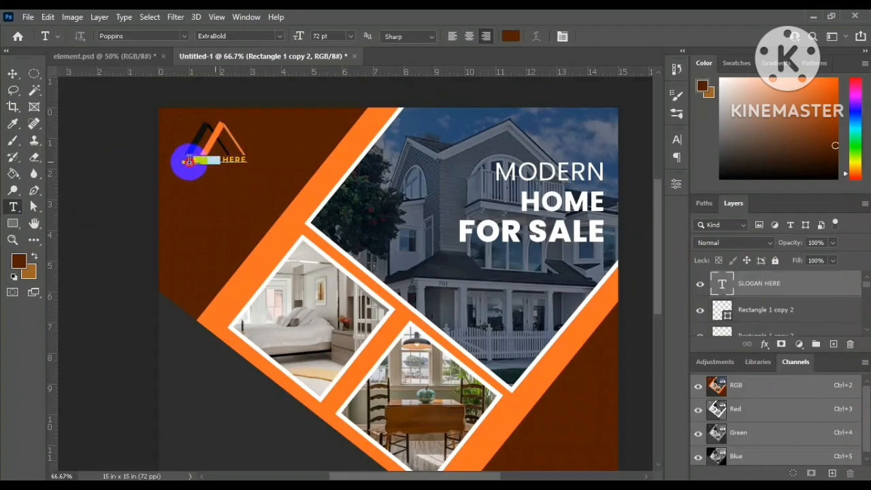
{"action": "left_click", "coordinate": [672, 183]}
{"action": "left_click", "coordinate": [568, 362]}
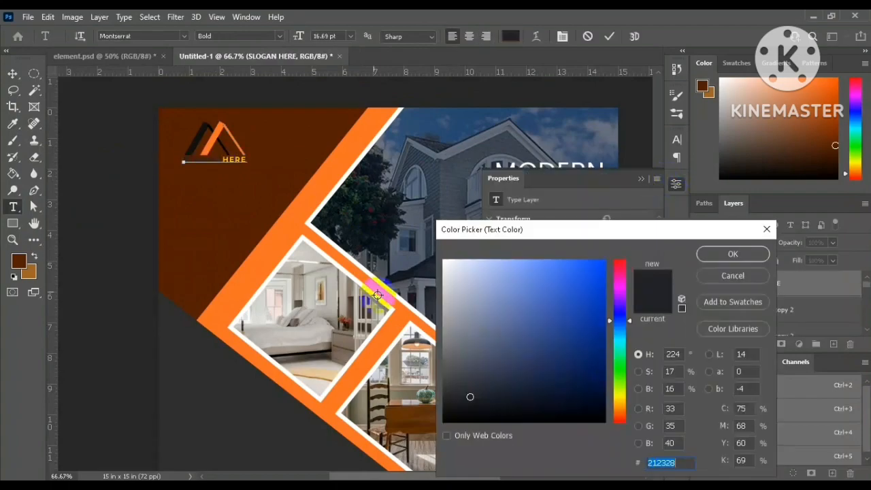
{"action": "left_click", "coordinate": [288, 249]}
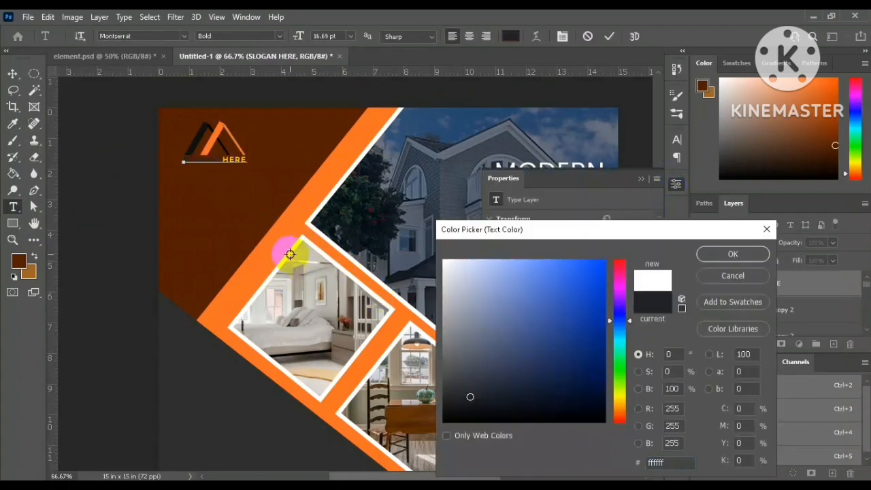
{"action": "left_click", "coordinate": [467, 264]}
{"action": "left_click", "coordinate": [721, 254]}
- Colour the word HERE in the logo's slogan with the orange of the band
{"action": "double_click", "coordinate": [238, 159]}
{"action": "left_click", "coordinate": [592, 371]}
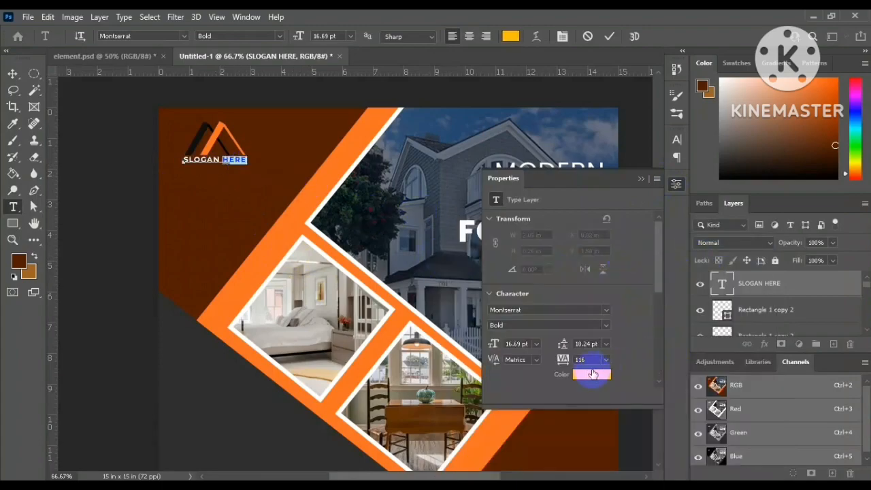
{"action": "left_click", "coordinate": [389, 329]}
{"action": "left_click", "coordinate": [727, 256]}
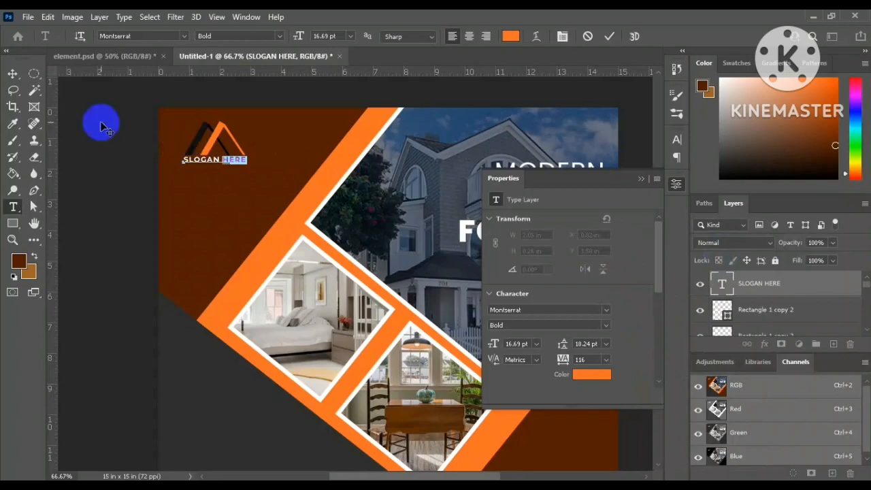
{"action": "left_click", "coordinate": [12, 74]}
- Recolour the logo's two black shapes white, #ffffff
{"action": "left_click", "coordinate": [198, 139]}
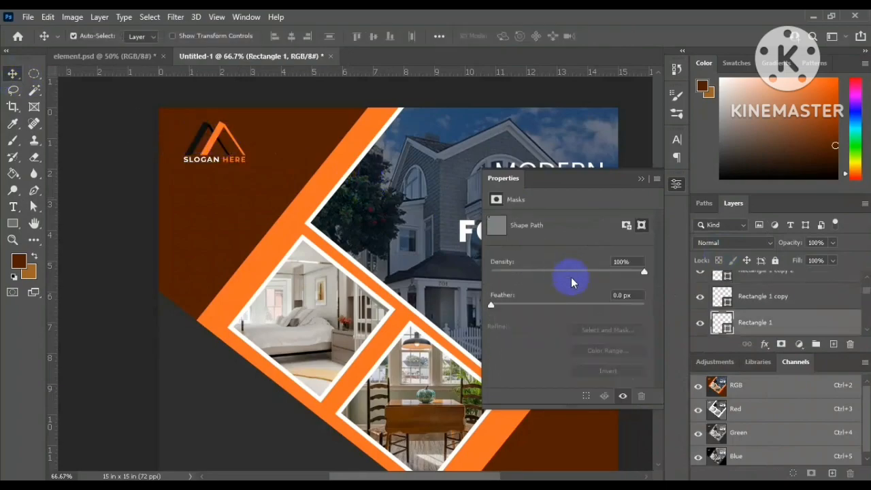
{"action": "double_click", "coordinate": [722, 323]}
{"action": "type", "text": "ffffff"}
{"action": "left_click", "coordinate": [727, 253]}
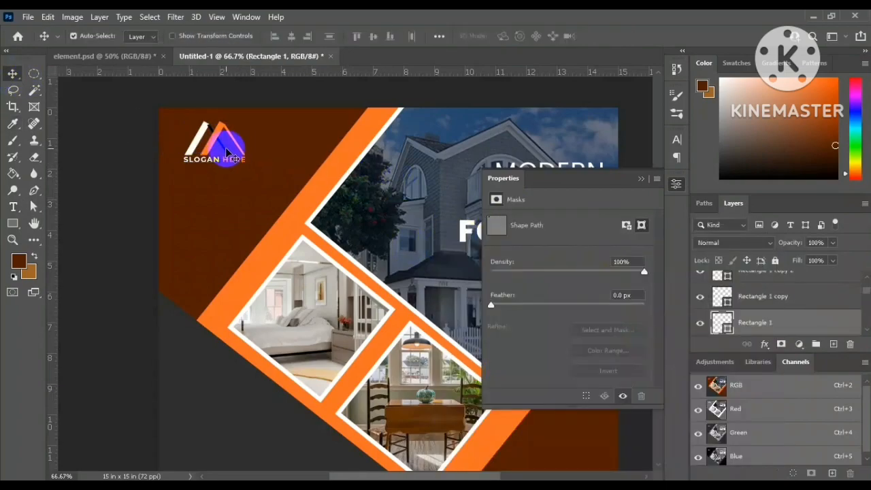
{"action": "left_click", "coordinate": [227, 153]}
{"action": "double_click", "coordinate": [725, 294]}
{"action": "type", "text": "ffffff"}
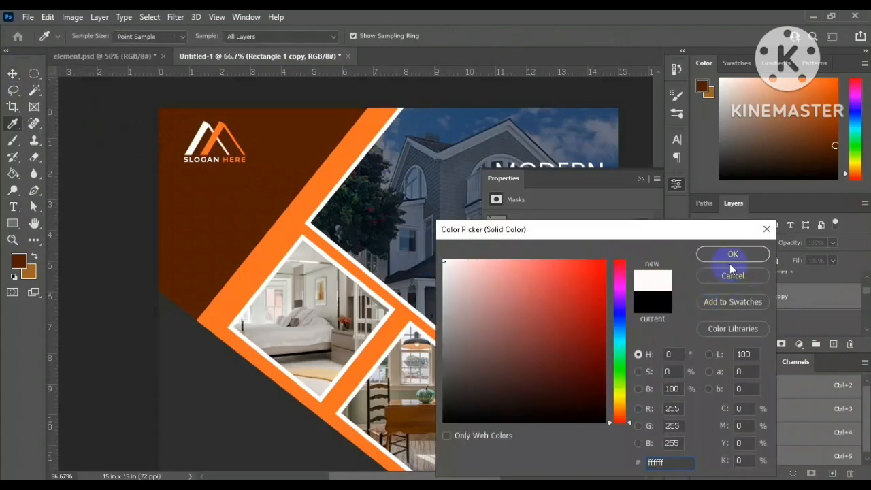
{"action": "left_click", "coordinate": [731, 254]}
{"action": "left_click", "coordinate": [640, 179]}
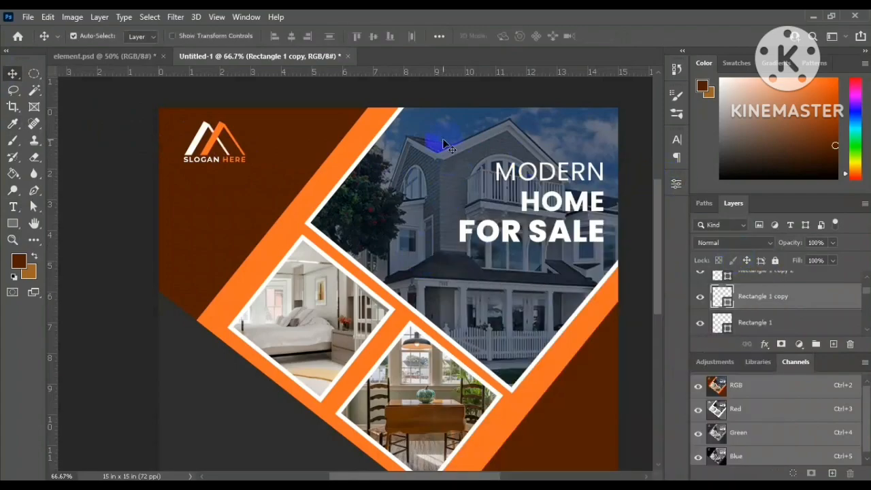
- Copy the PRICE STARTS AT and $350,000 texts from element.psd into the upper part of the design's dark grey area
{"action": "left_click", "coordinate": [126, 56]}
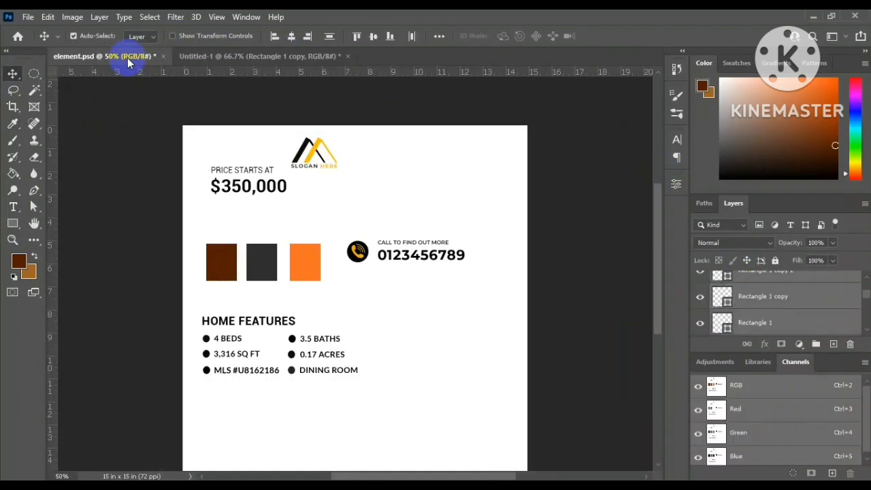
{"action": "left_click", "coordinate": [233, 174]}
{"action": "left_click", "coordinate": [234, 188], "text": "shift"}
{"action": "left_click_drag", "start_coordinate": [234, 188], "coordinate": [233, 59]}
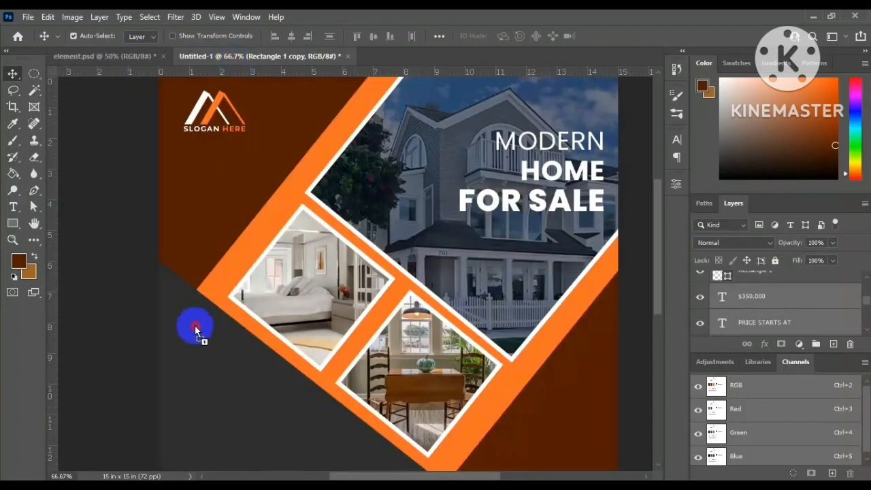
{"action": "left_click_drag", "start_coordinate": [195, 331], "coordinate": [195, 333]}
{"action": "scroll", "coordinate": [195, 333], "scroll_direction": "down", "scroll_amount": 4}
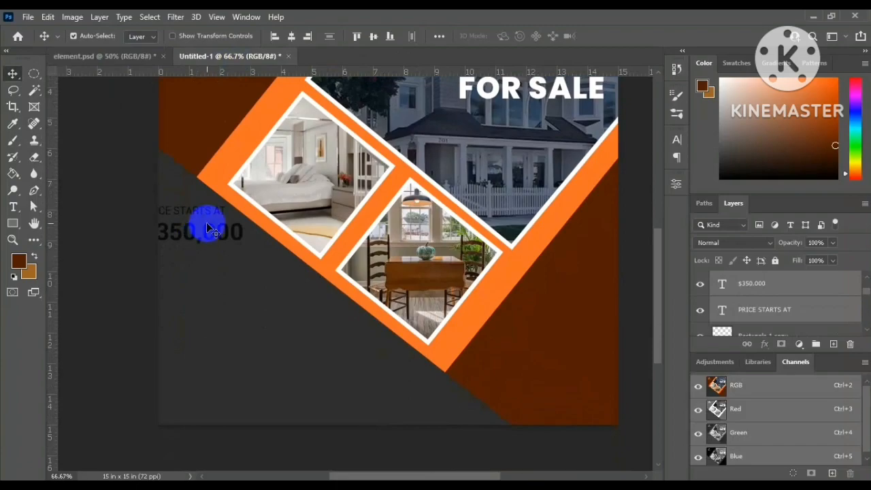
{"action": "left_click_drag", "start_coordinate": [209, 226], "coordinate": [232, 238]}
- Copy the HOME FEATURES group from element.psd into the dark grey area below the $350,000 price
{"action": "left_click", "coordinate": [109, 56]}
{"action": "left_click", "coordinate": [229, 326]}
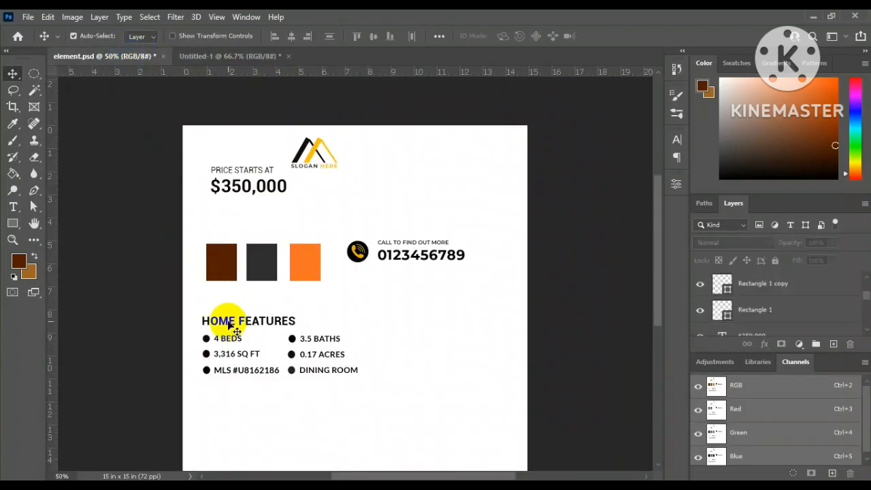
{"action": "left_click_drag", "start_coordinate": [774, 328], "coordinate": [266, 339]}
{"action": "key", "text": "ctrl+t"}
{"action": "scroll", "coordinate": [262, 330], "scroll_direction": "down", "scroll_amount": 2}
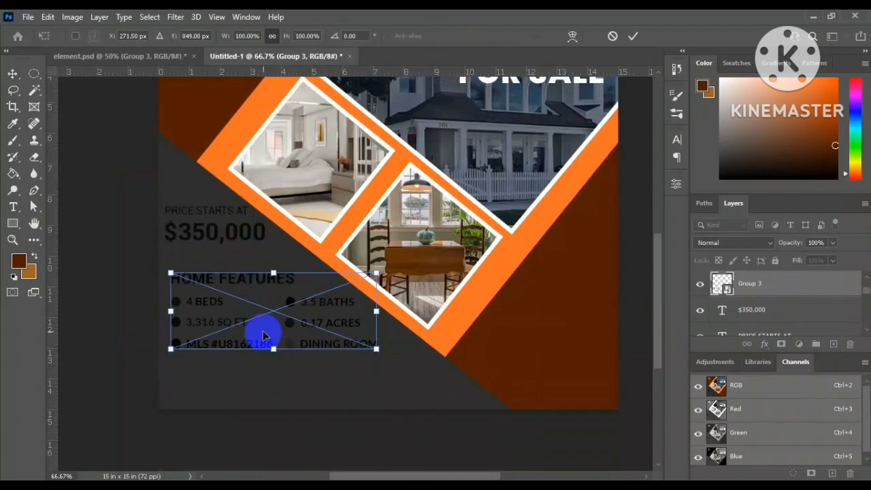
{"action": "left_click", "coordinate": [13, 73]}
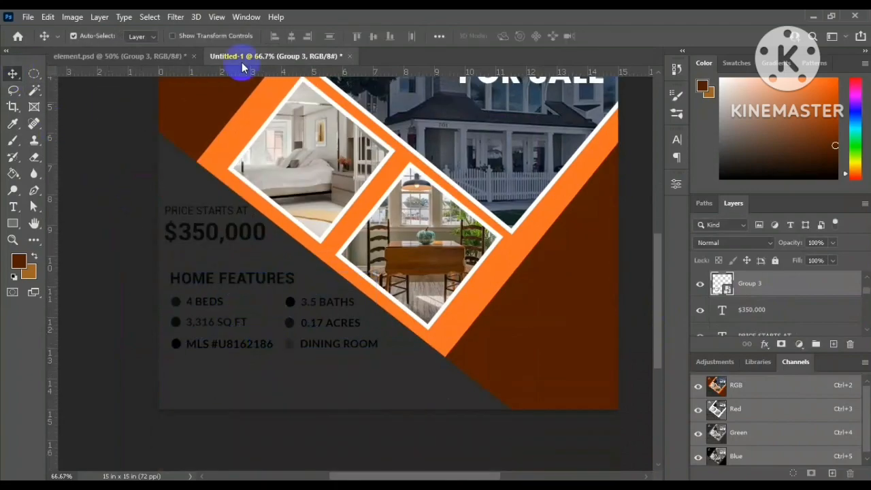
- Copy the CALL TO FIND OUT MORE contact group with its phone icon from element.psd and place it below the home features list
{"action": "left_click", "coordinate": [151, 57]}
{"action": "left_click", "coordinate": [398, 239]}
{"action": "left_click", "coordinate": [361, 251]}
{"action": "left_click_drag", "start_coordinate": [764, 301], "coordinate": [273, 399]}
{"action": "key", "text": "ctrl+z"}
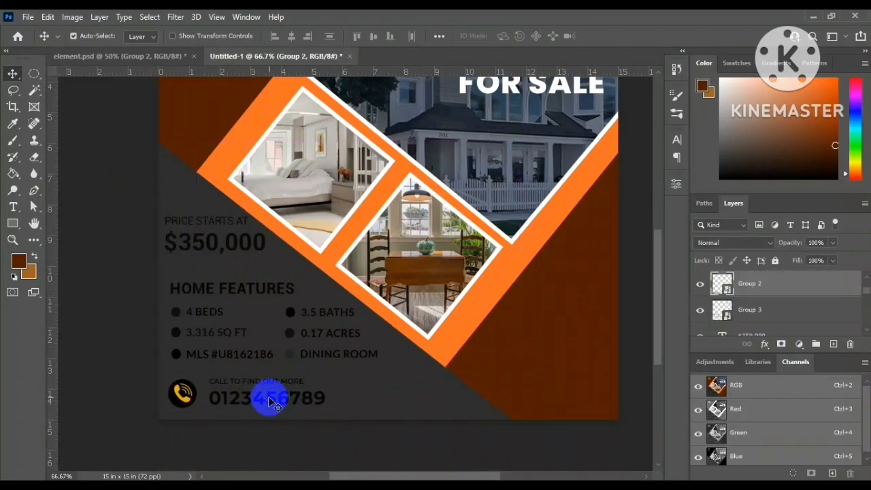
- Set the font of the PRICE STARTS AT and $350,000 texts to Open Sans Bold
{"action": "left_click", "coordinate": [221, 244]}
{"action": "left_click", "coordinate": [209, 227]}
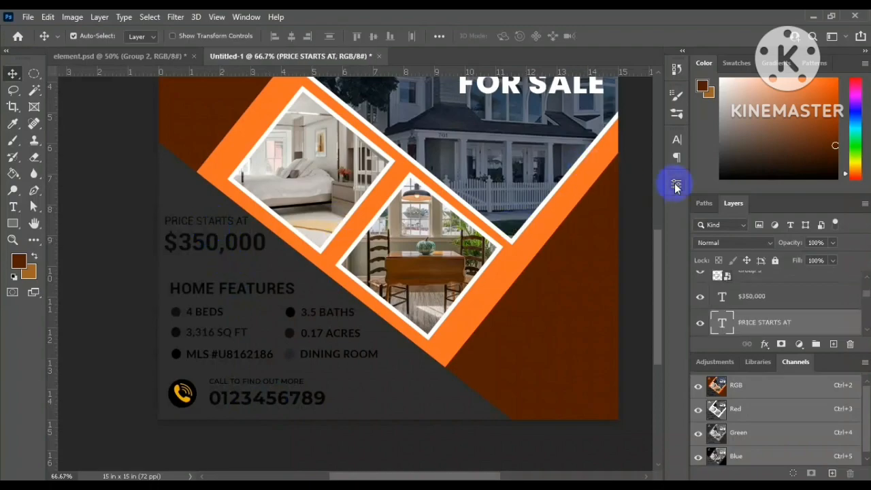
{"action": "left_click", "coordinate": [248, 243], "text": "shift"}
{"action": "left_click", "coordinate": [674, 184]}
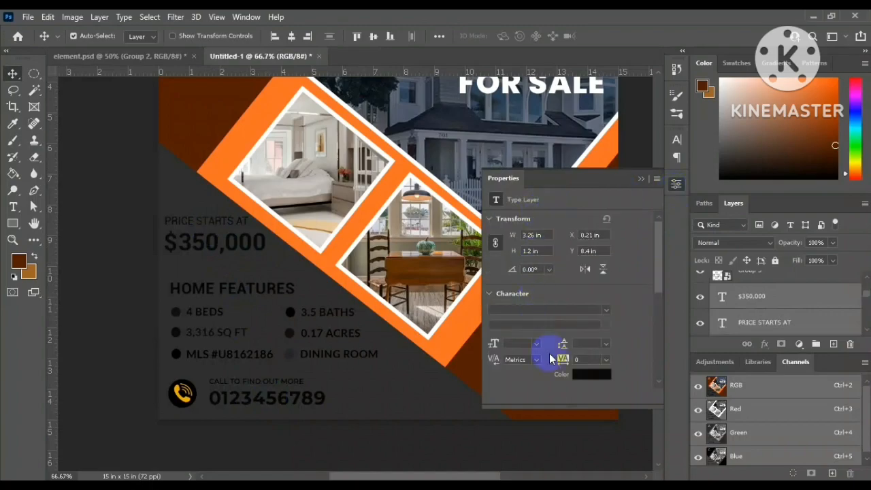
{"action": "left_click", "coordinate": [537, 343]}
{"action": "left_click", "coordinate": [513, 351]}
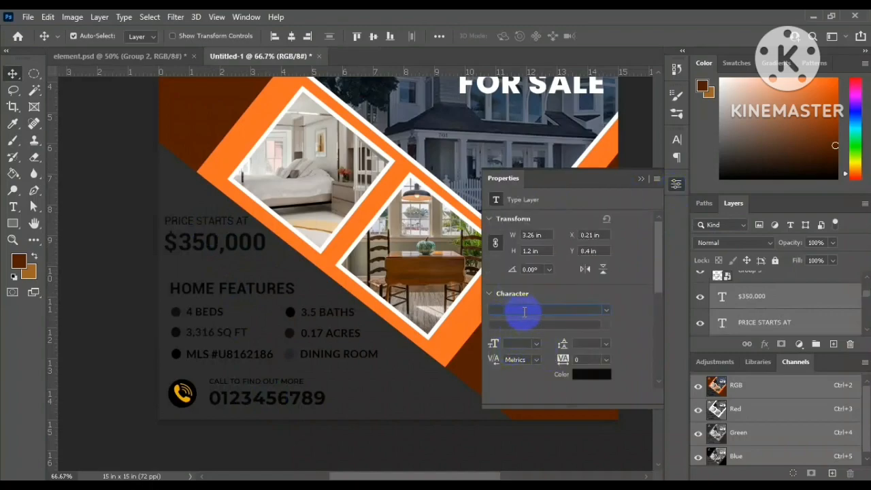
{"action": "left_click", "coordinate": [524, 312]}
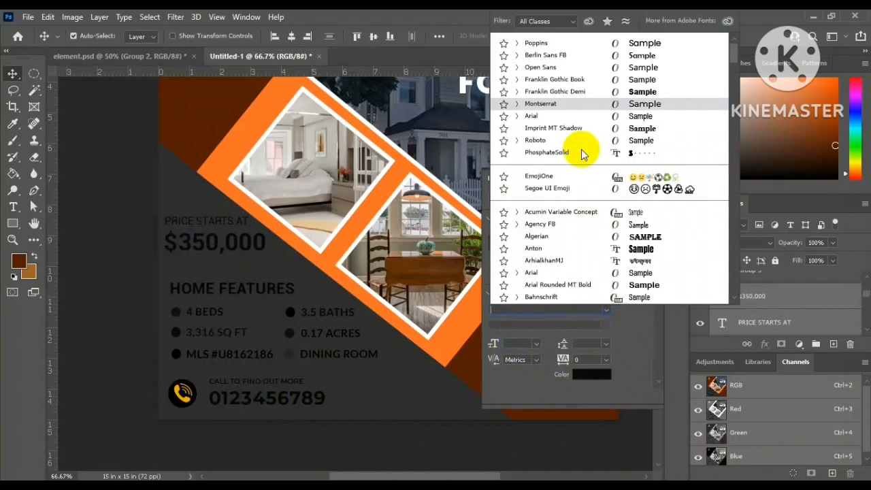
{"action": "left_click", "coordinate": [517, 68]}
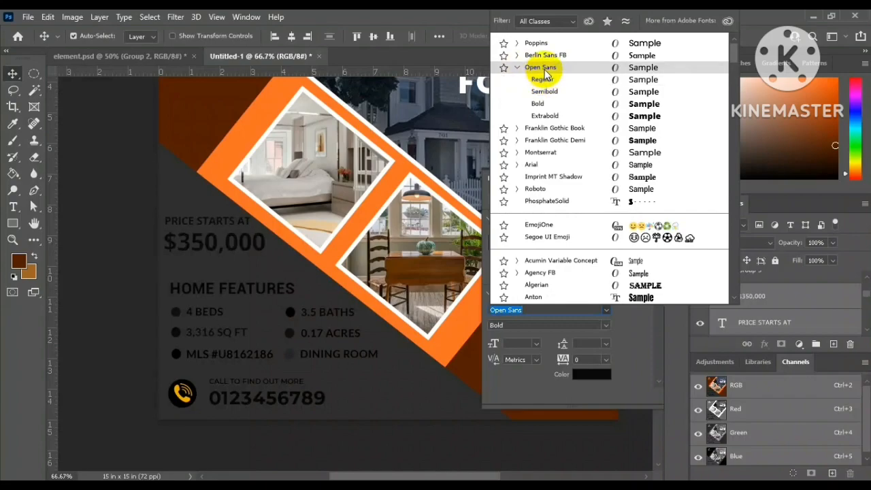
{"action": "left_click", "coordinate": [543, 71]}
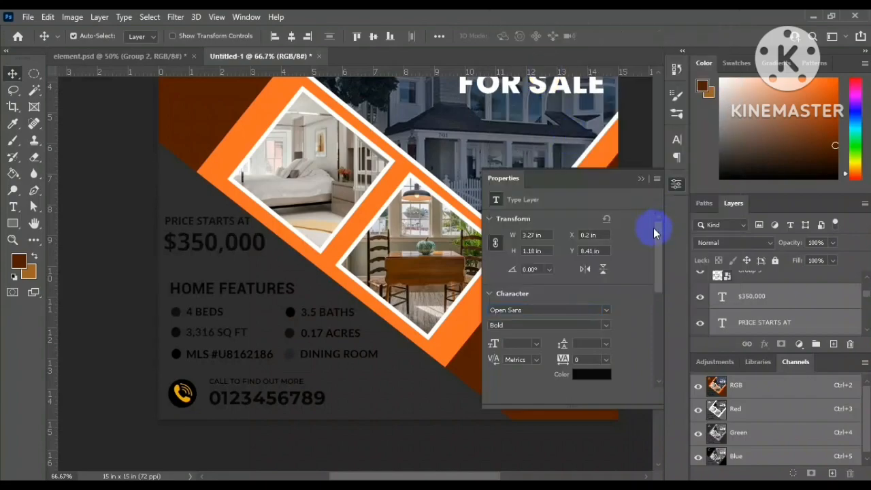
- Colour the PRICE STARTS AT and $350,000 texts white, #ffffff
{"action": "left_click", "coordinate": [596, 375]}
{"action": "left_click_drag", "start_coordinate": [483, 286], "coordinate": [424, 247]}
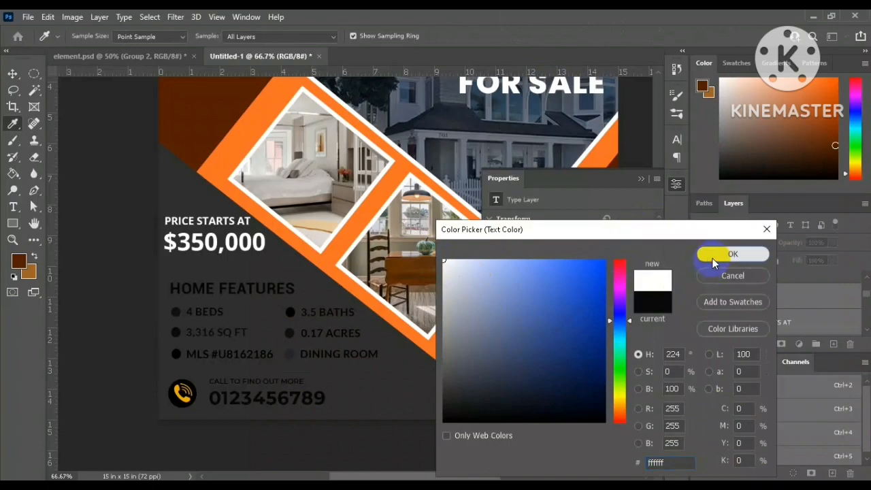
{"action": "left_click", "coordinate": [712, 258]}
{"action": "left_click", "coordinate": [102, 95]}
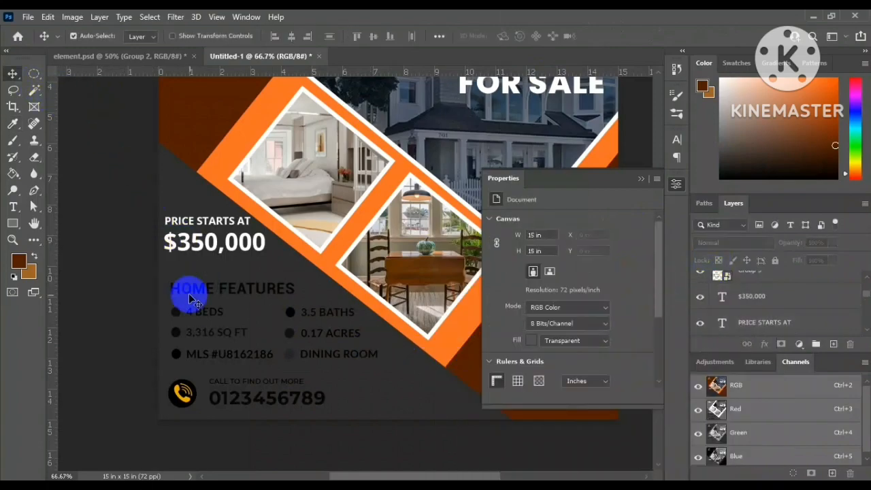
- Convert the HOME FEATURES smart object back into its separate layers
{"action": "left_click", "coordinate": [194, 299]}
{"action": "right_click", "coordinate": [777, 291]}
{"action": "left_click", "coordinate": [667, 189]}
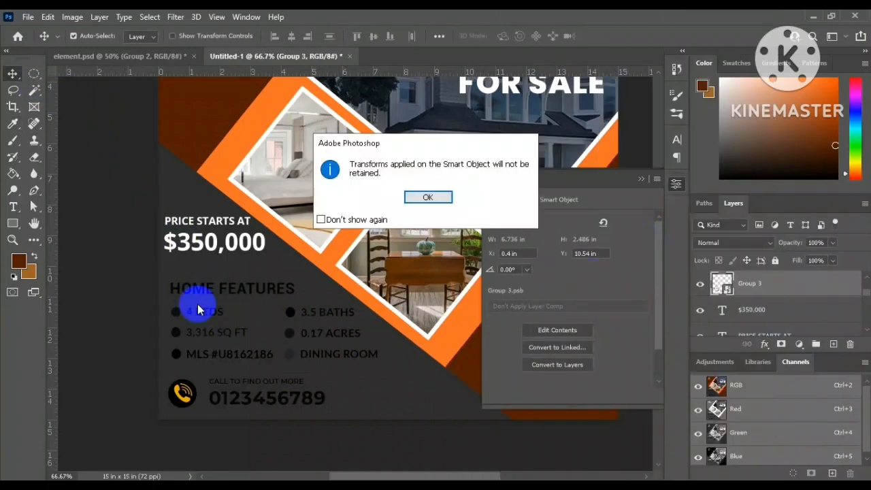
{"action": "left_click", "coordinate": [427, 197]}
- Colour the HOME FEATURES heading white
{"action": "left_click", "coordinate": [195, 292]}
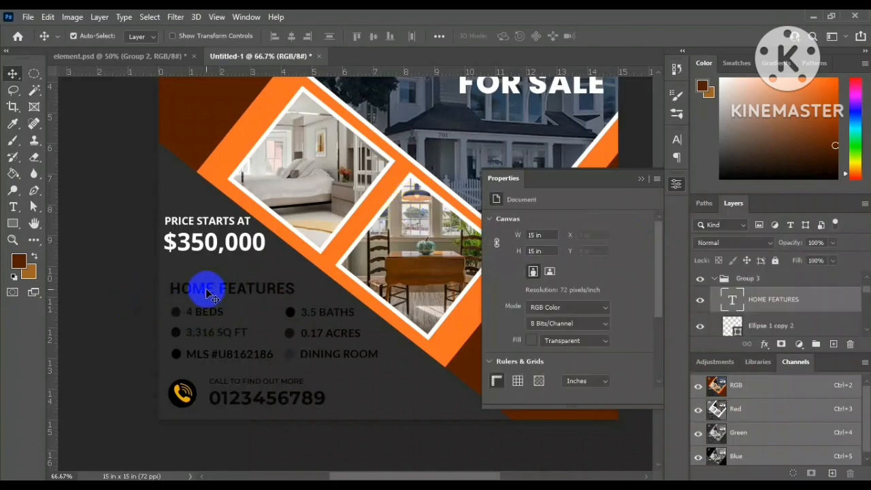
{"action": "left_click", "coordinate": [558, 373]}
{"action": "left_click", "coordinate": [422, 253]}
{"action": "left_click", "coordinate": [734, 253]}
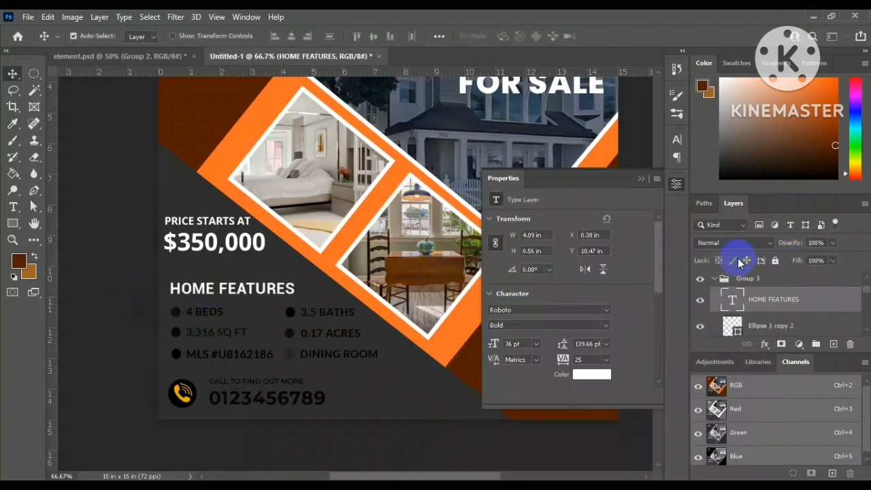
- Colour the six bullet dots and the feature texts beneath the HOME FEATURES heading white
{"action": "left_click", "coordinate": [290, 333]}
{"action": "left_click", "coordinate": [287, 360], "text": "shift"}
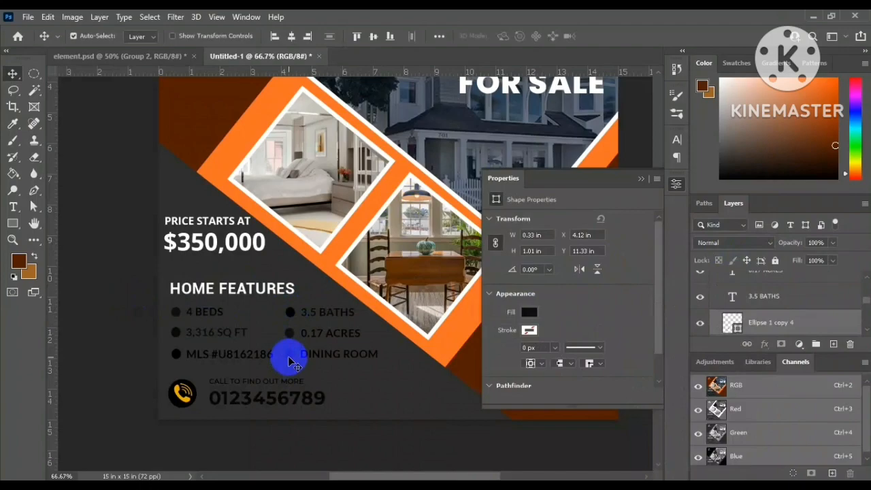
{"action": "left_click", "coordinate": [288, 361], "text": "shift"}
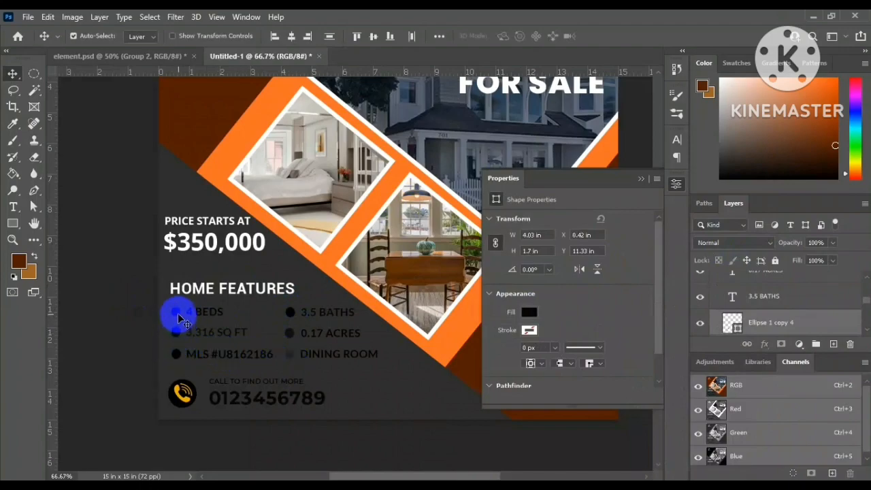
{"action": "left_click", "coordinate": [530, 313]}
{"action": "left_click", "coordinate": [497, 331]}
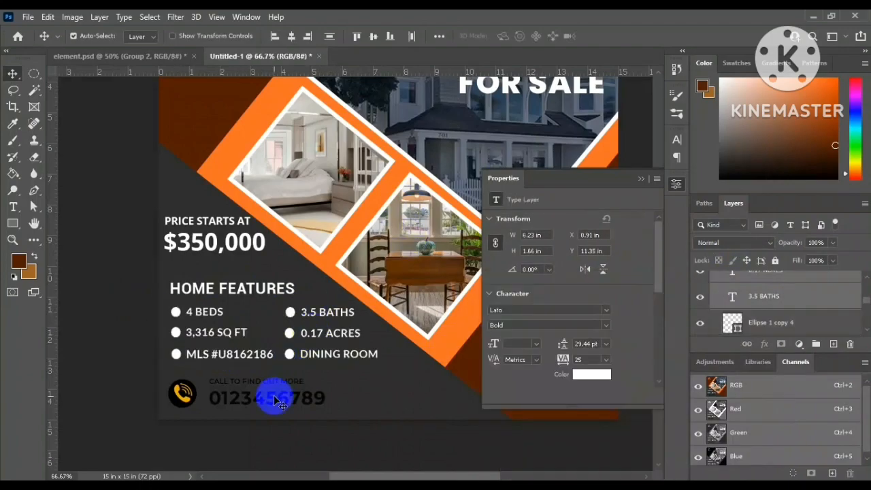
{"action": "left_click", "coordinate": [409, 366]}
- Convert the contact smart object with the phone icon back into its separate layers
{"action": "left_click", "coordinate": [273, 383]}
{"action": "left_click", "coordinate": [397, 422]}
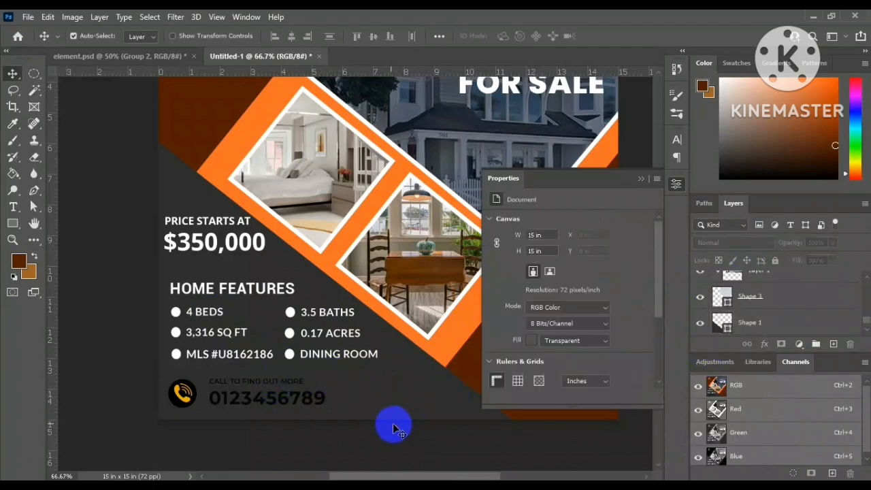
{"action": "left_click", "coordinate": [187, 394]}
{"action": "right_click", "coordinate": [759, 289]}
{"action": "left_click", "coordinate": [639, 241]}
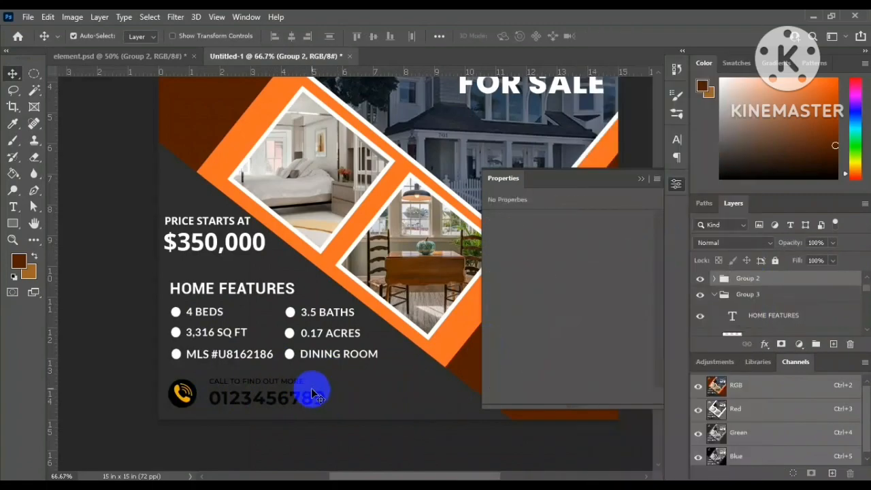
- Colour the CALL TO FIND OUT MORE text and the phone number beneath it white, #ffffff
{"action": "left_click", "coordinate": [298, 384]}
{"action": "left_click", "coordinate": [293, 396], "text": "shift"}
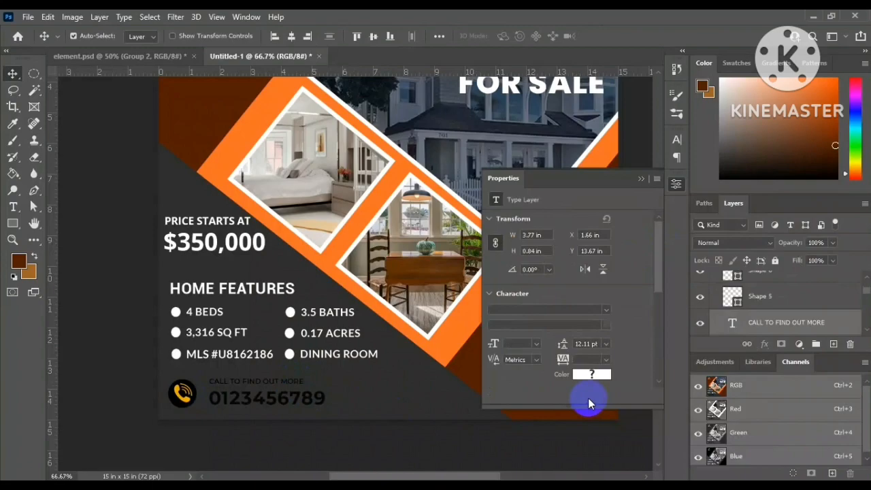
{"action": "left_click", "coordinate": [587, 376]}
{"action": "left_click", "coordinate": [424, 247]}
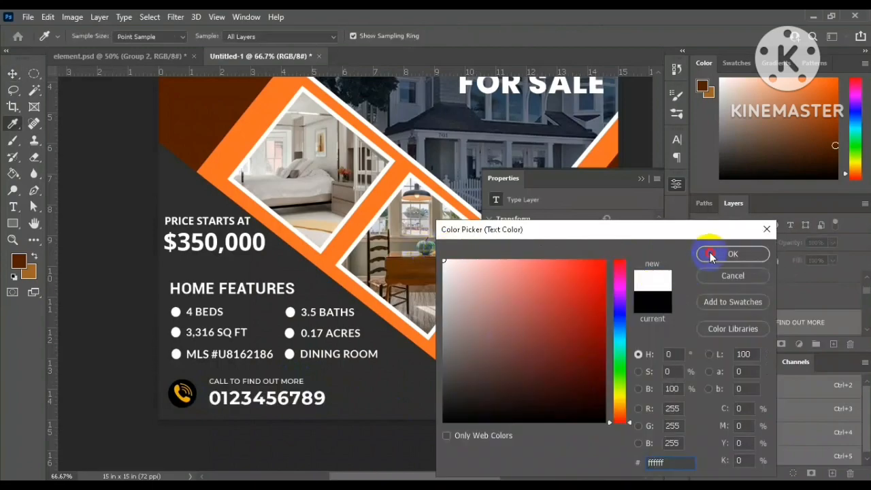
{"action": "left_click", "coordinate": [731, 254]}
- Recolour the phone icon as a brown handset on a white circle
{"action": "left_click", "coordinate": [184, 398]}
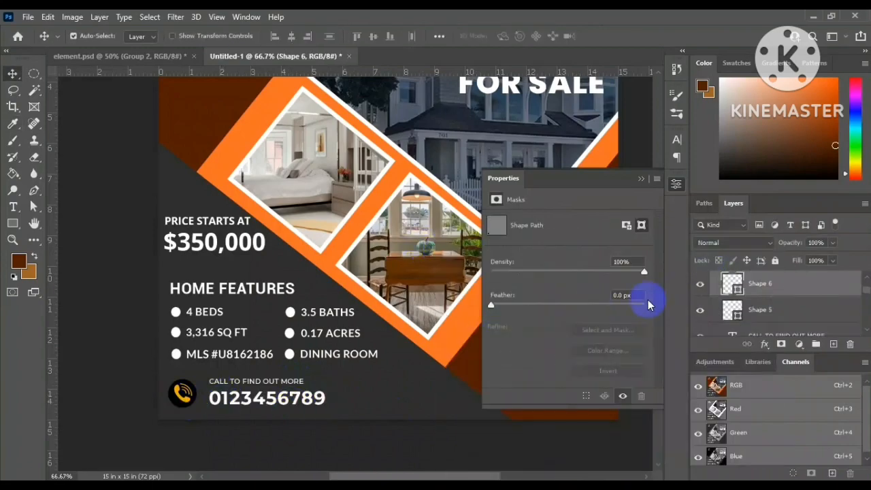
{"action": "double_click", "coordinate": [737, 284]}
{"action": "left_click", "coordinate": [328, 262]}
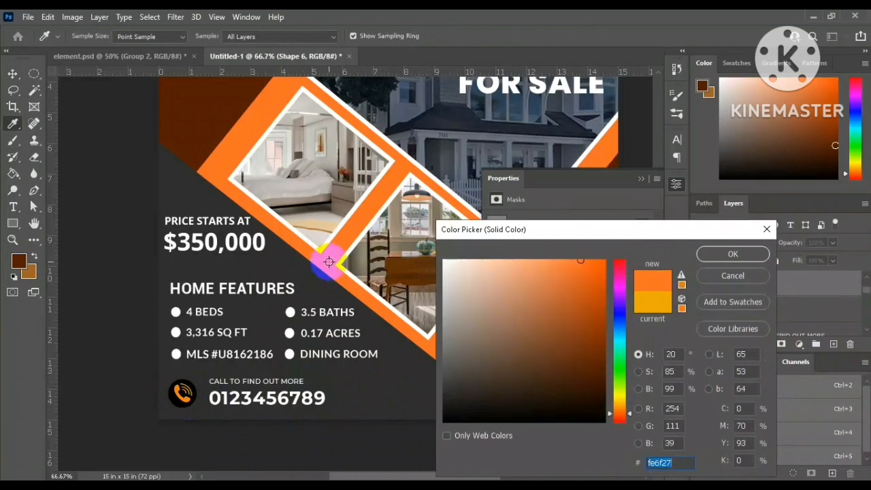
{"action": "left_click", "coordinate": [710, 254]}
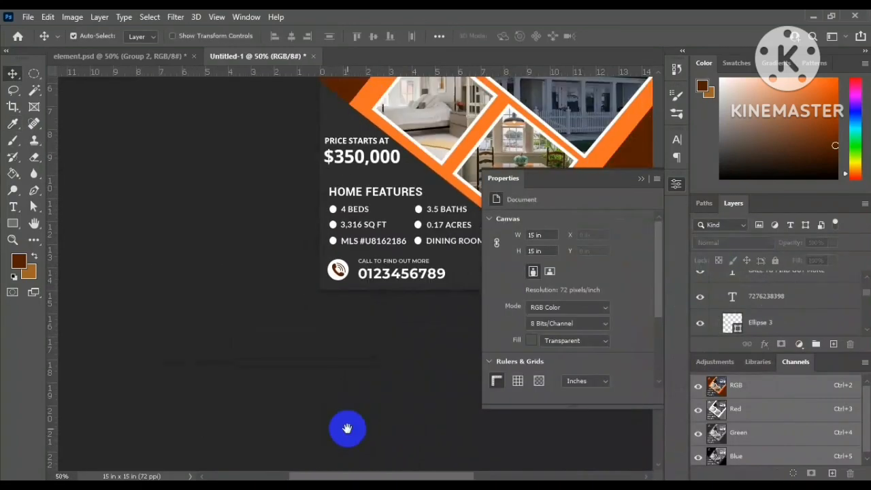
- Colour only the word FEATURES in the HOME FEATURES heading with the orange of the diagonal band
{"action": "left_click_drag", "start_coordinate": [326, 376], "coordinate": [243, 470]}
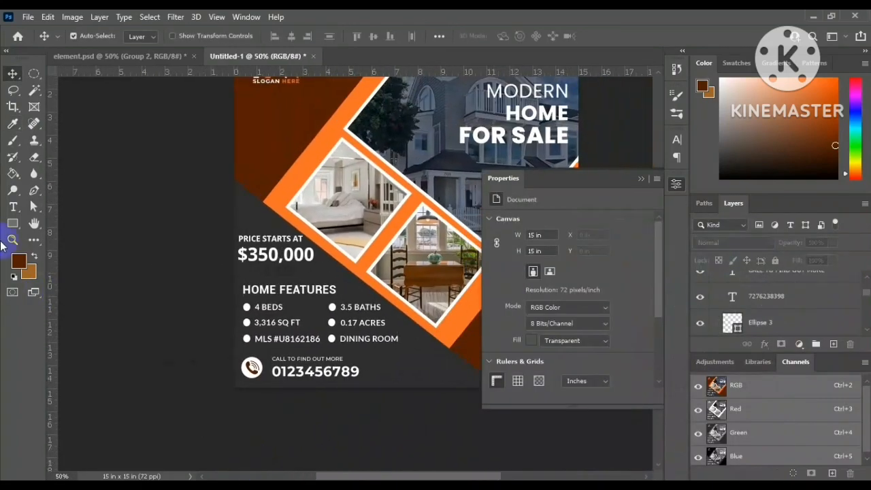
{"action": "left_click", "coordinate": [13, 208]}
{"action": "left_click_drag", "start_coordinate": [278, 288], "coordinate": [378, 293]}
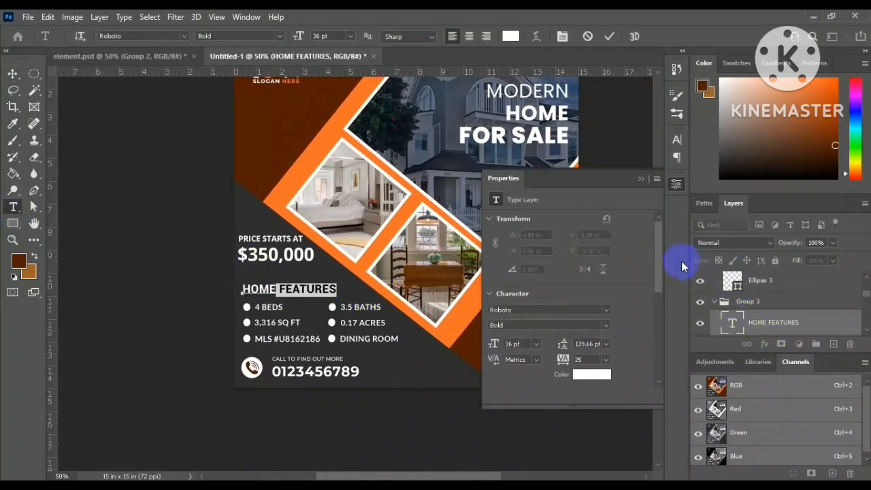
{"action": "left_click", "coordinate": [598, 373]}
{"action": "left_click", "coordinate": [282, 190]}
{"action": "left_click", "coordinate": [728, 254]}
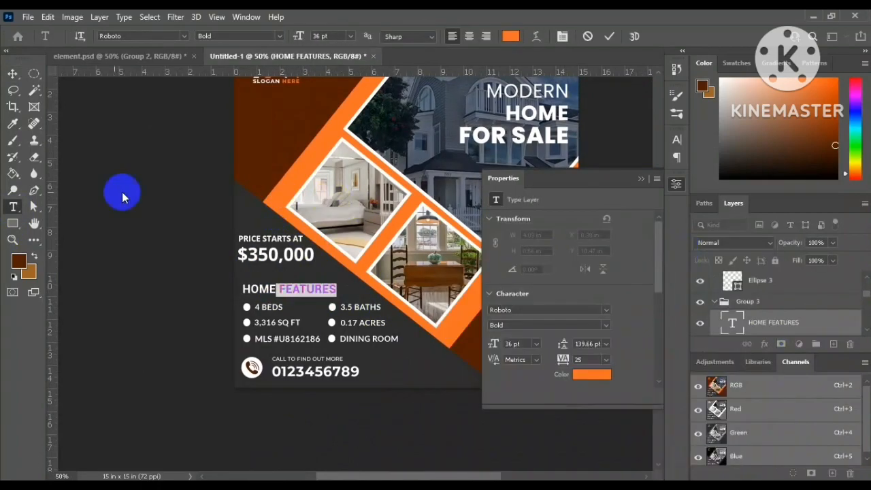
{"action": "left_click", "coordinate": [13, 74]}
{"action": "left_click", "coordinate": [159, 163]}
- Colour only the word AT in the PRICE STARTS AT text with the diagonal band's orange, #fe6f27
{"action": "left_click", "coordinate": [13, 207]}
{"action": "left_click_drag", "start_coordinate": [293, 241], "coordinate": [314, 241]}
{"action": "left_click", "coordinate": [577, 374]}
{"action": "left_click", "coordinate": [285, 189]}
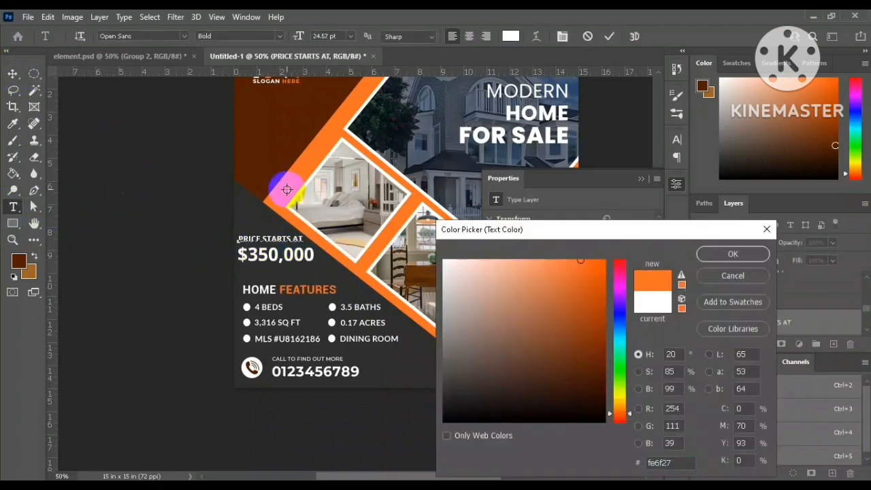
{"action": "left_click", "coordinate": [722, 254]}
{"action": "left_click", "coordinate": [13, 73]}
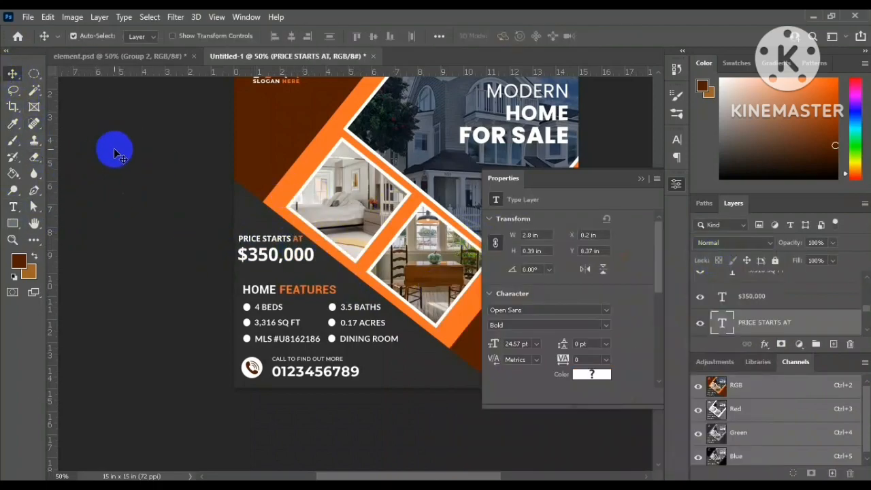
{"action": "left_click", "coordinate": [138, 158]}
- Open the portrait photo download.jfif, unlock its background layer and bring it into the brown lower-right area of the property design
{"action": "left_click_drag", "start_coordinate": [367, 388], "coordinate": [240, 420]}
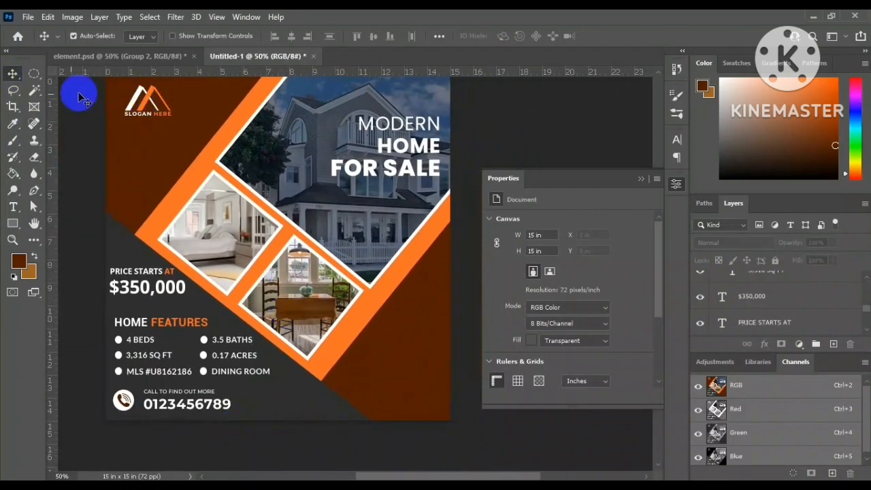
{"action": "left_click", "coordinate": [26, 17]}
{"action": "left_click", "coordinate": [41, 40]}
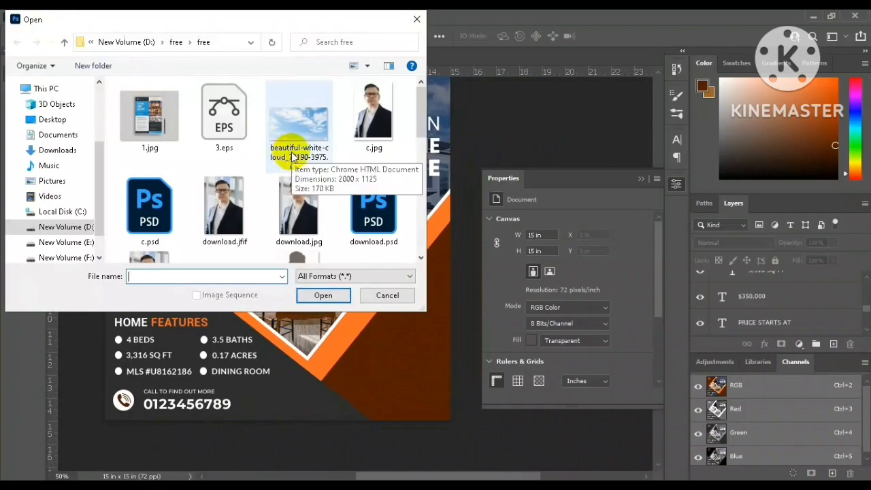
{"action": "left_click", "coordinate": [222, 215]}
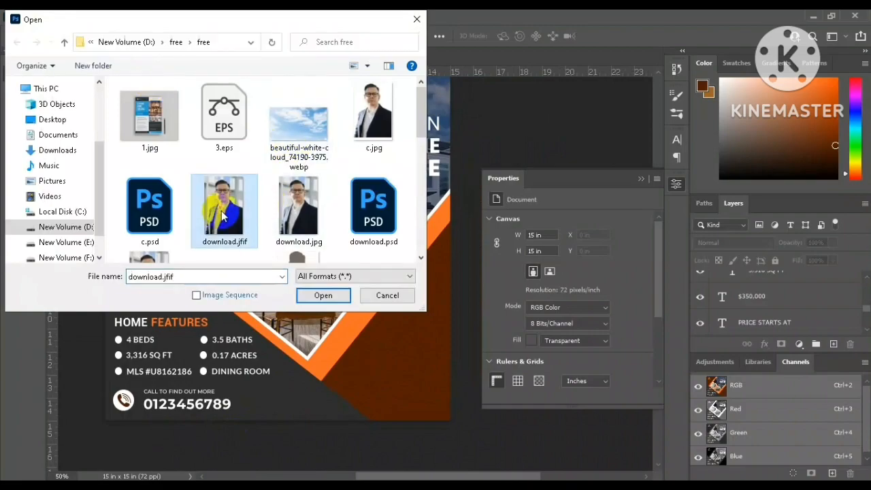
{"action": "left_click", "coordinate": [323, 295]}
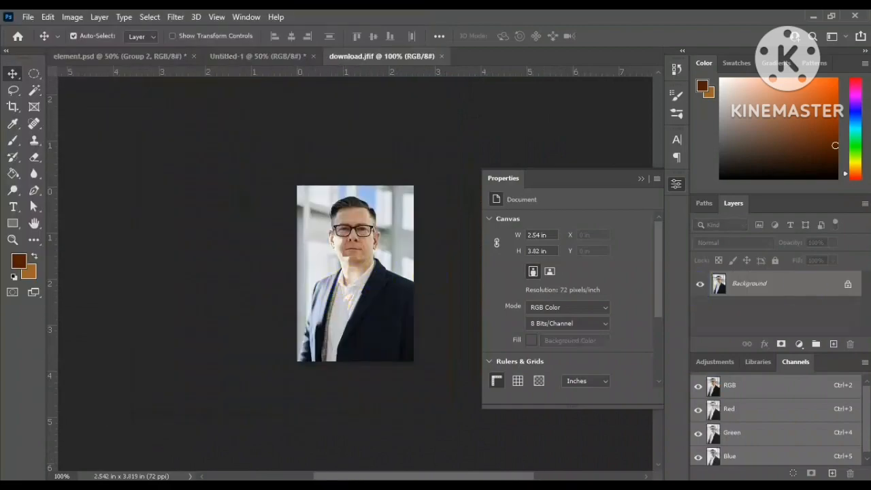
{"action": "left_click", "coordinate": [850, 289]}
{"action": "left_click_drag", "start_coordinate": [331, 272], "coordinate": [405, 366]}
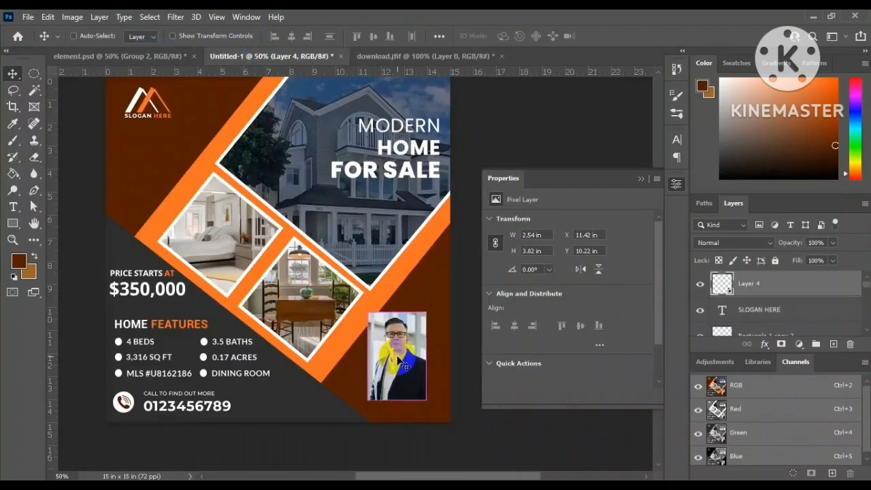
- Scale the portrait photo to about 1.69 × 2.06 in and move it close to the design's lower-right corner
{"action": "key", "text": "ctrl+t"}
{"action": "left_click_drag", "start_coordinate": [398, 313], "coordinate": [422, 377]}
{"action": "left_click_drag", "start_coordinate": [404, 381], "coordinate": [423, 379]}
{"action": "left_click", "coordinate": [530, 122]}
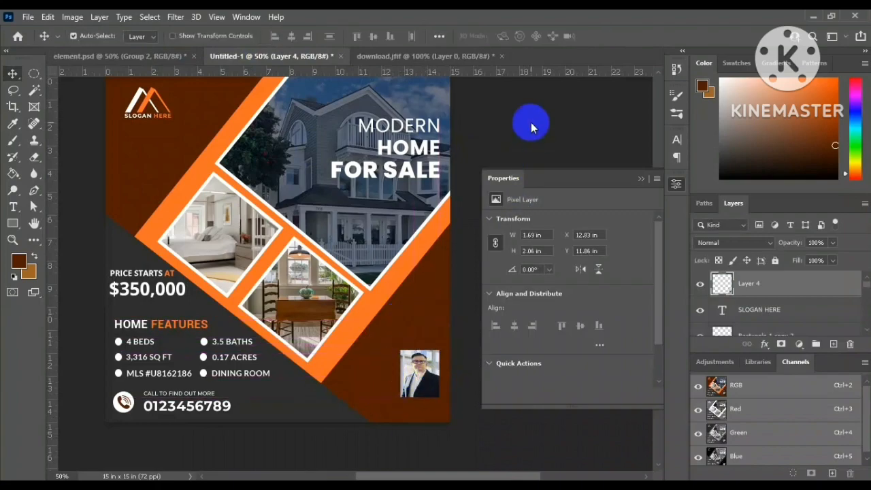
- Draw a rectangle about 1.97 × 2.88 in over the portrait and place its layer beneath the photo's layer
{"action": "left_click", "coordinate": [13, 224]}
{"action": "left_click_drag", "start_coordinate": [396, 338], "coordinate": [444, 404]}
{"action": "left_click_drag", "start_coordinate": [449, 370], "coordinate": [440, 371]}
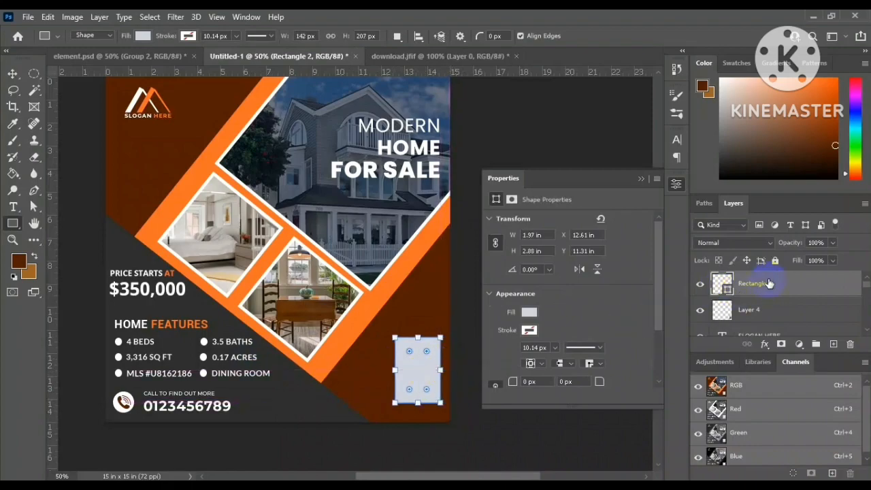
{"action": "left_click_drag", "start_coordinate": [767, 286], "coordinate": [758, 313]}
- Fit the rectangle around the portrait at about 1.99 × 2.38 in and remove its fill
{"action": "mouse_move", "coordinate": [444, 370]}
{"action": "left_mouse_down"}
{"action": "mouse_move", "coordinate": [451, 370]}
{"action": "mouse_move", "coordinate": [443, 370]}
{"action": "left_mouse_up"}
{"action": "left_click_drag", "start_coordinate": [418, 338], "coordinate": [419, 344]}
{"action": "left_click_drag", "start_coordinate": [440, 372], "coordinate": [311, 151]}
{"action": "key", "text": "ctrl+plus"}
{"action": "key", "text": "ctrl+plus"}
{"action": "left_click_drag", "start_coordinate": [303, 260], "coordinate": [300, 259]}
{"action": "left_click", "coordinate": [23, 75]}
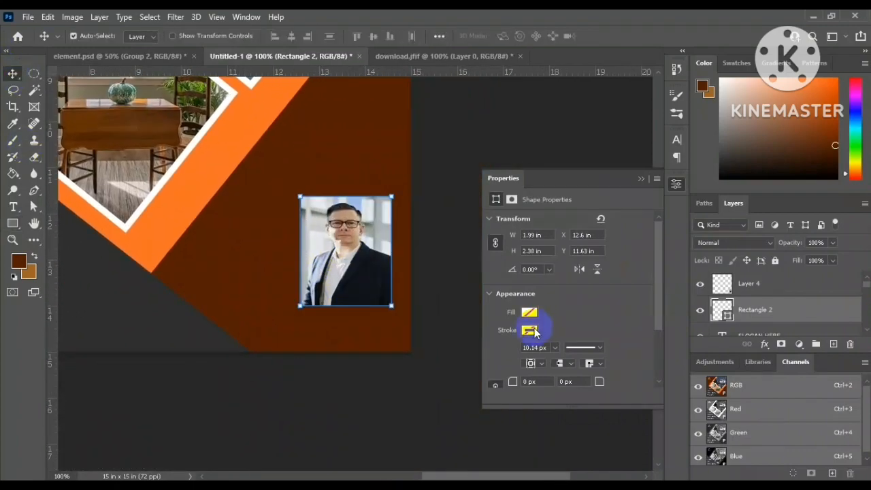
- Give the rectangle around the portrait an orange stroke
{"action": "left_click", "coordinate": [531, 330]}
{"action": "left_click", "coordinate": [514, 330]}
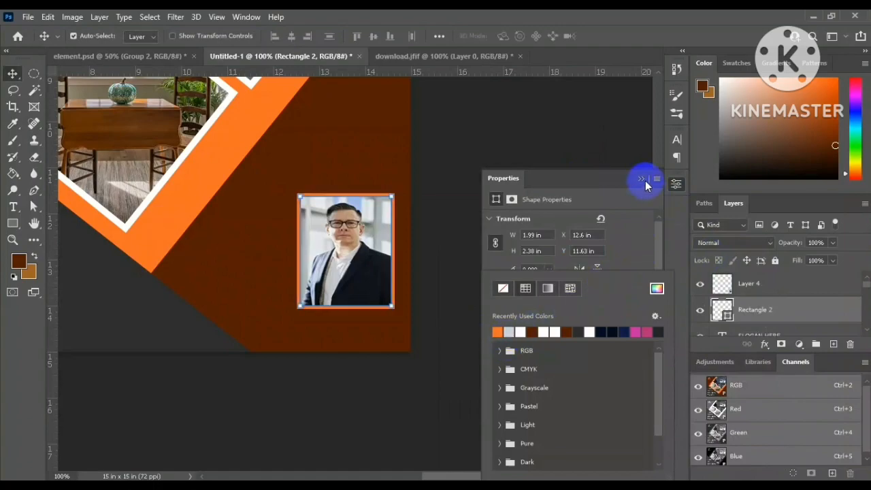
{"action": "left_click", "coordinate": [643, 179]}
{"action": "left_click", "coordinate": [486, 129]}
- Scale the portrait and its orange frame together to about 76.88% and shift them towards the design's lower-right corner
{"action": "left_click", "coordinate": [748, 283]}
{"action": "left_click", "coordinate": [755, 310], "text": "shift"}
{"action": "key", "text": "ctrl+t"}
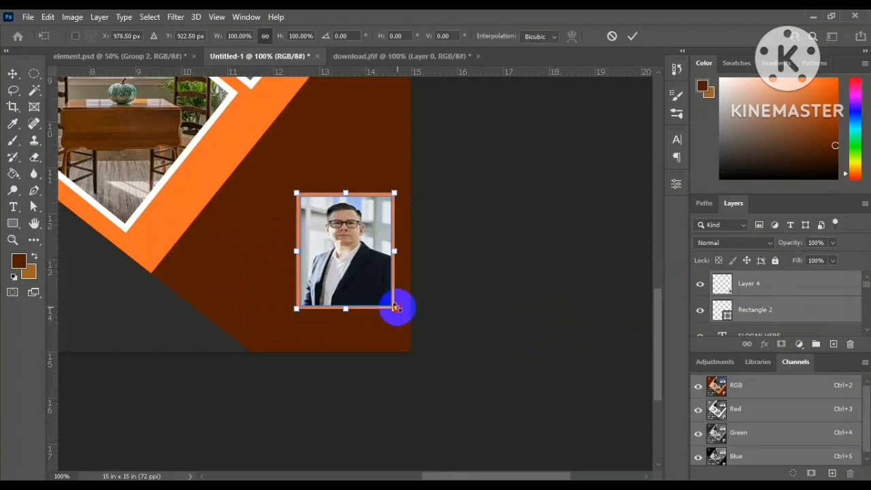
{"action": "left_click_drag", "start_coordinate": [396, 308], "coordinate": [372, 282]}
{"action": "left_click_drag", "start_coordinate": [315, 256], "coordinate": [334, 281]}
{"action": "left_click", "coordinate": [526, 138]}
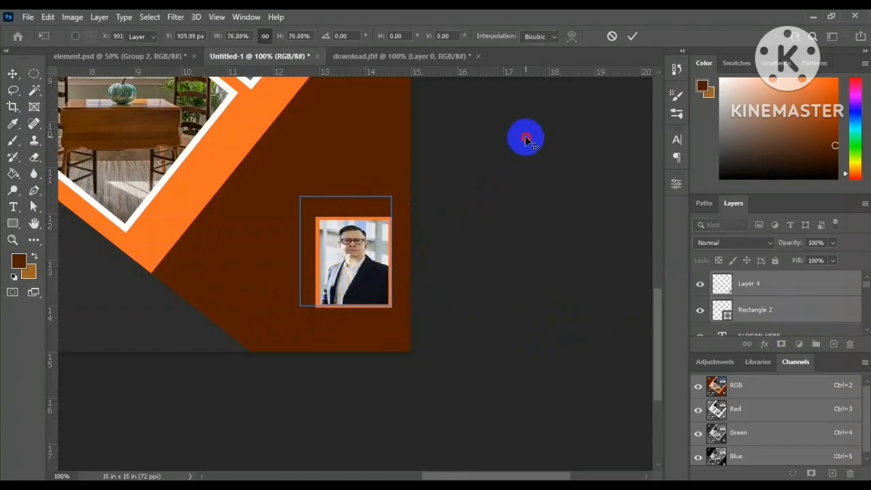
- Add the text REALTOR NAME in white, #ffffff, Open Sans Bold, just above the portrait
{"action": "left_click", "coordinate": [13, 207]}
{"action": "left_click", "coordinate": [211, 231]}
{"action": "key", "text": "BackSpace"}
{"action": "left_click", "coordinate": [512, 36]}
{"action": "left_click", "coordinate": [446, 260]}
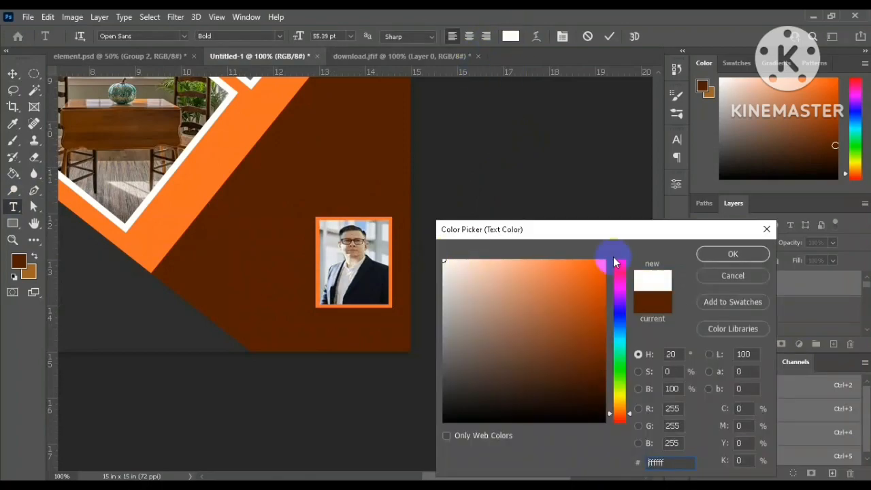
{"action": "left_click", "coordinate": [731, 252]}
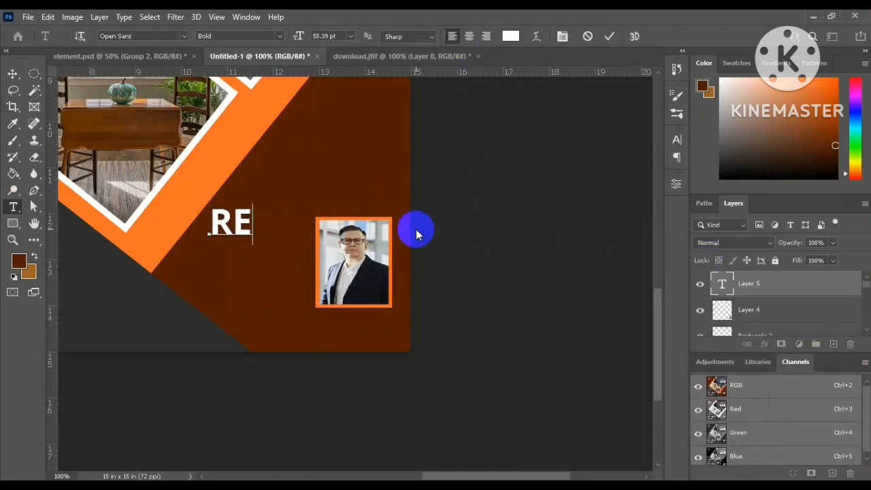
{"action": "type", "text": "REALTOR NAME"}
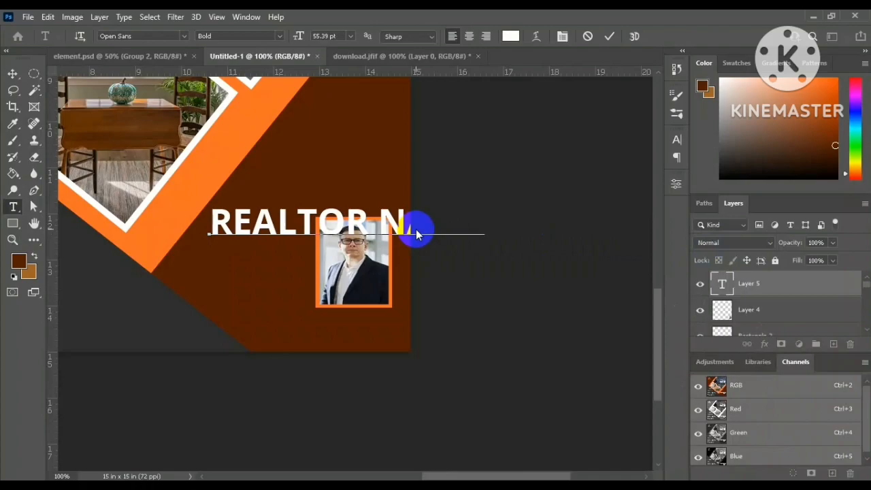
{"action": "left_click", "coordinate": [12, 73]}
{"action": "left_click_drag", "start_coordinate": [252, 227], "coordinate": [152, 209]}
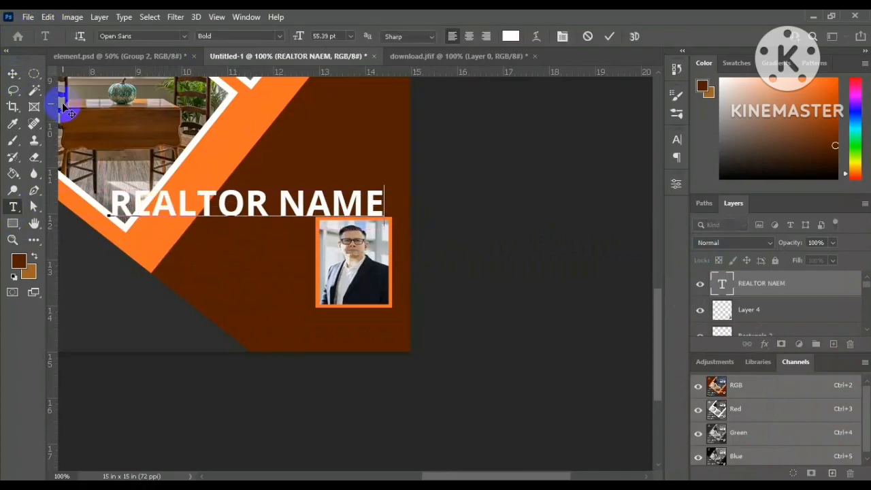
{"action": "left_click", "coordinate": [12, 72]}
{"action": "left_click", "coordinate": [512, 135]}
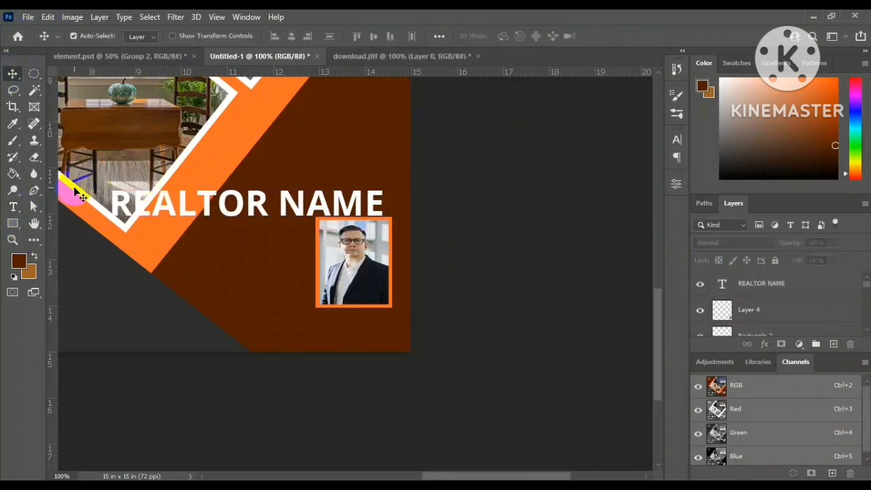
- Add the three-line text REALTOR / AT / COMPANY NAME left of the portrait in 36 pt Open Sans Bold
{"action": "left_click", "coordinate": [13, 207]}
{"action": "left_click", "coordinate": [178, 270]}
{"action": "left_click", "coordinate": [349, 36]}
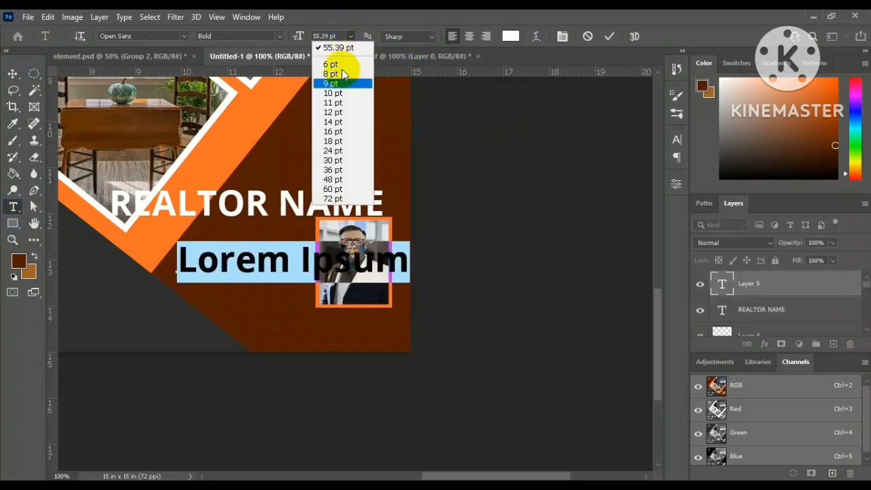
{"action": "left_click", "coordinate": [337, 190]}
{"action": "left_click", "coordinate": [347, 35]}
{"action": "left_click", "coordinate": [340, 170]}
{"action": "key", "text": "BackSpace"}
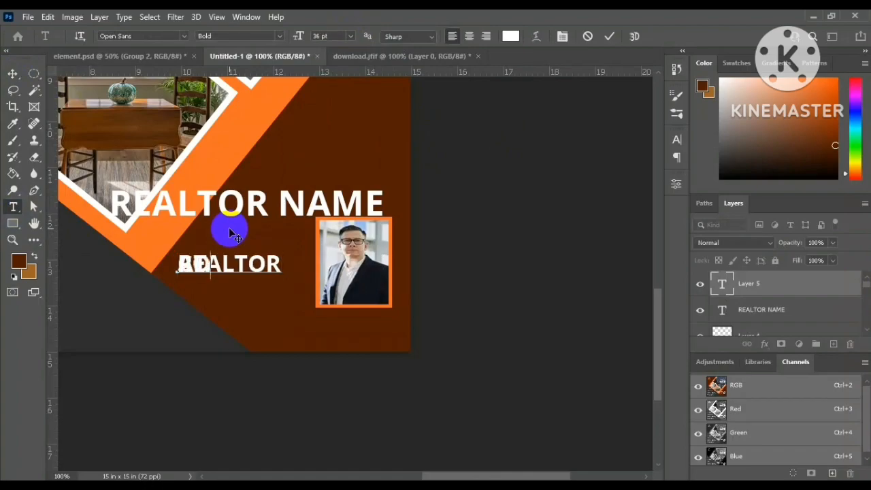
- Set the REALTOR AT COMPANY NAME text to 16 pt with 24 pt leading
{"action": "left_click", "coordinate": [12, 74]}
{"action": "left_click", "coordinate": [677, 184]}
{"action": "left_click", "coordinate": [604, 345]}
{"action": "left_click", "coordinate": [599, 327]}
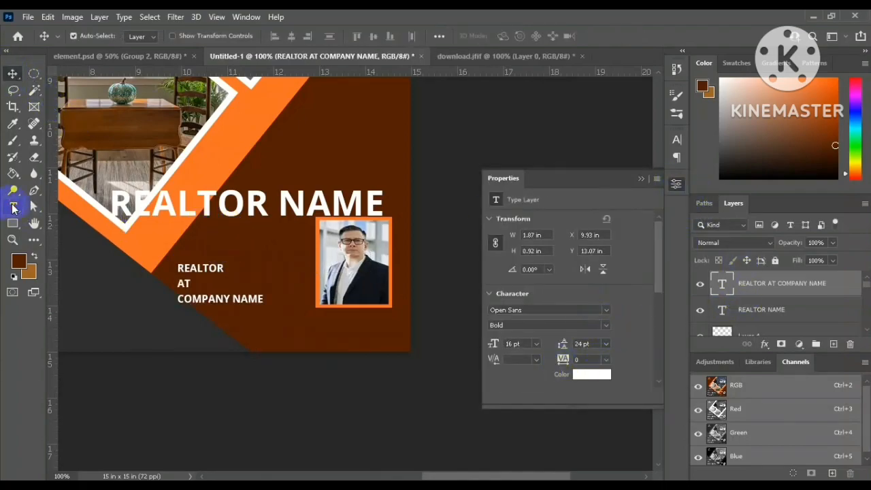
- Centre the words REALTOR and AT over COMPANY NAME by adjusting the spaces in front of the three lines
{"action": "left_click", "coordinate": [13, 206]}
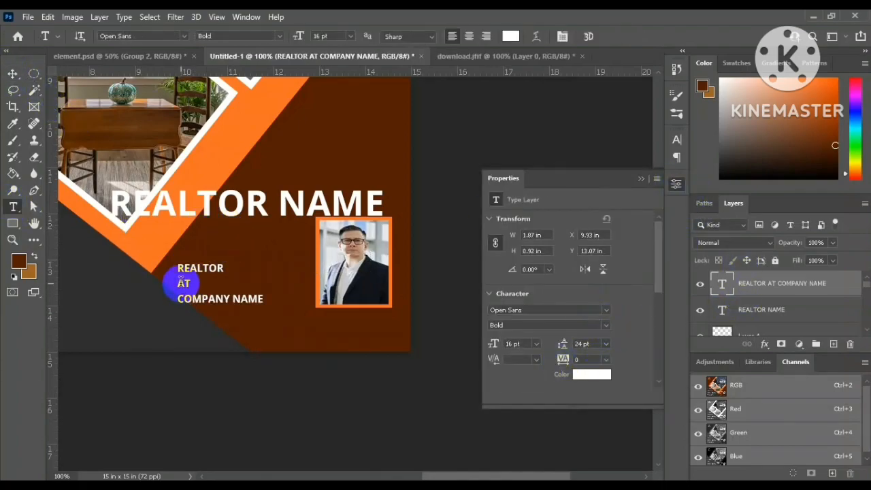
{"action": "left_click", "coordinate": [184, 283]}
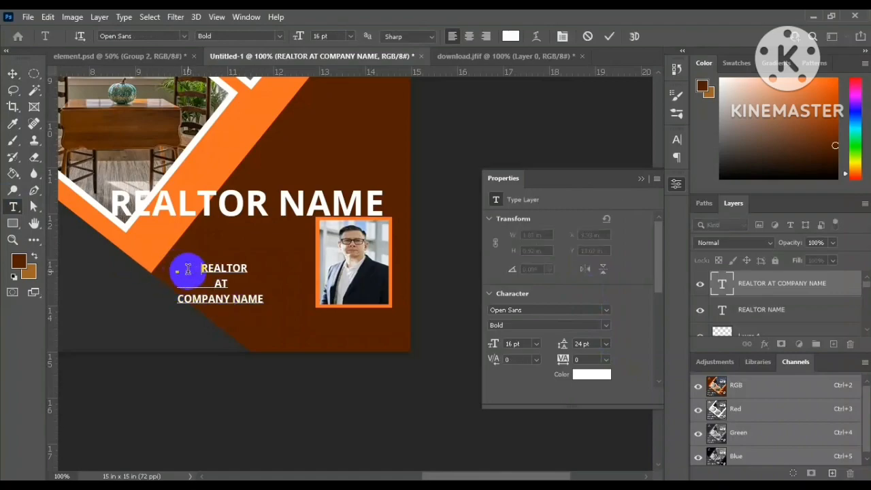
{"action": "key", "text": "BackSpace"}
{"action": "left_click", "coordinate": [178, 299]}
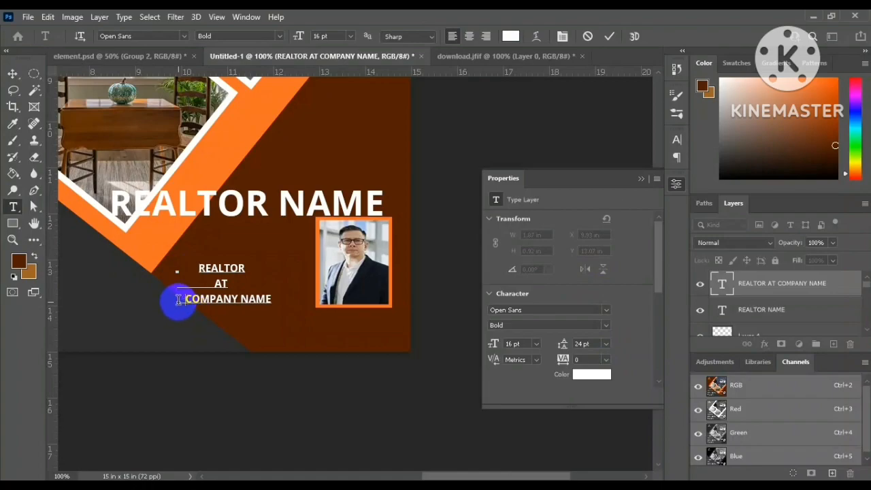
{"action": "left_click", "coordinate": [13, 73]}
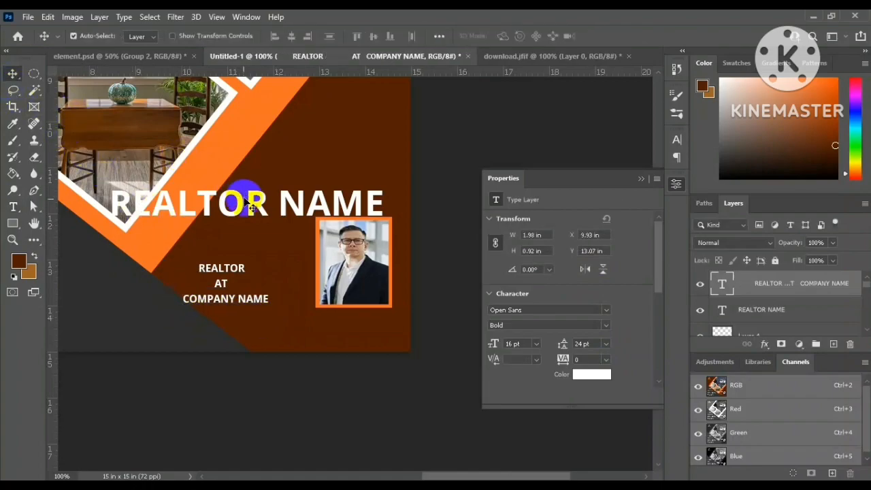
- Set the REALTOR NAME text to 22 pt with tracking 5 and place it left of the portrait
{"action": "left_click", "coordinate": [252, 204]}
{"action": "left_click", "coordinate": [536, 344]}
{"action": "left_click", "coordinate": [524, 279]}
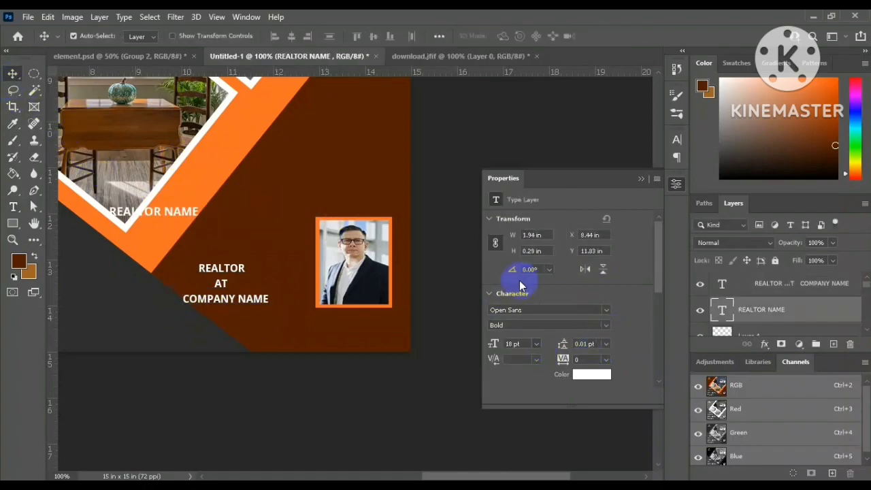
{"action": "left_click_drag", "start_coordinate": [166, 214], "coordinate": [262, 245]}
{"action": "left_click", "coordinate": [530, 345]}
{"action": "left_click", "coordinate": [524, 307]}
{"action": "left_click", "coordinate": [536, 344]}
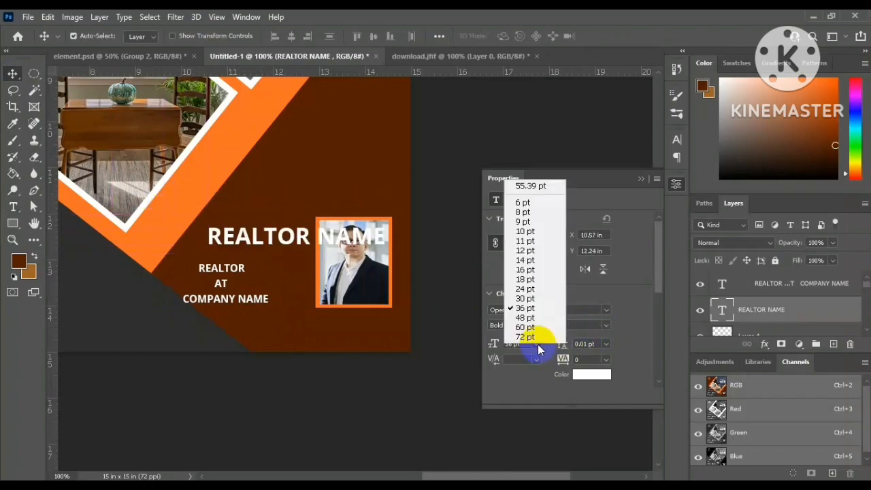
{"action": "left_click", "coordinate": [524, 289]}
- Shrink the three-line company text slightly and position it centred beneath REALTOR NAME
{"action": "left_click_drag", "start_coordinate": [212, 292], "coordinate": [230, 284]}
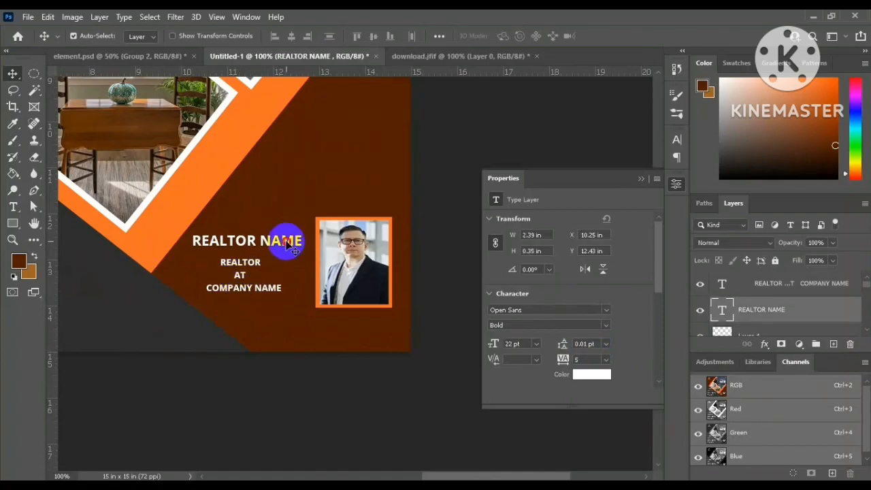
{"action": "left_click_drag", "start_coordinate": [253, 258], "coordinate": [262, 269]}
{"action": "left_click", "coordinate": [288, 391]}
- Enlarge the MODERN HOME FOR SALE heading slightly and shift it within the large house photo
{"action": "key", "text": "ctrl+minus"}
{"action": "key", "text": "ctrl+minus"}
{"action": "key", "text": "ctrl+minus"}
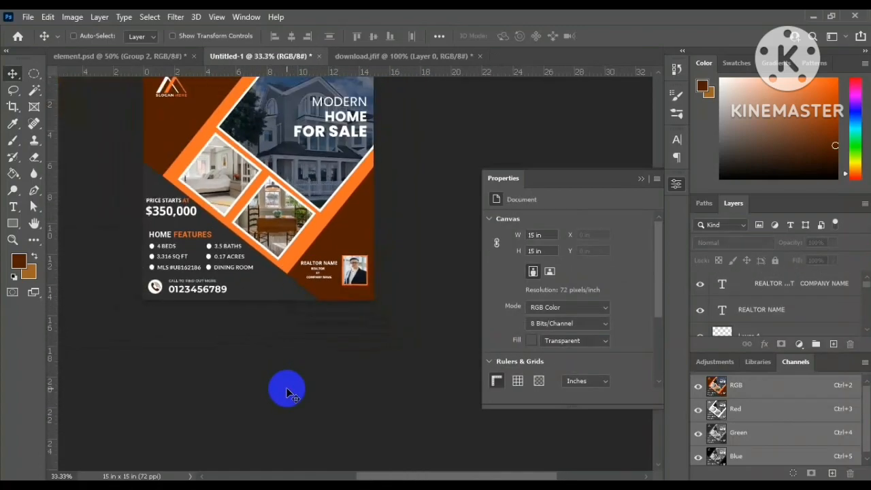
{"action": "left_click_drag", "start_coordinate": [351, 125], "coordinate": [359, 128]}
{"action": "key", "text": "ctrl+t"}
{"action": "left_click_drag", "start_coordinate": [294, 146], "coordinate": [283, 151]}
{"action": "key", "text": "Return"}
{"action": "left_click", "coordinate": [109, 103]}
- Shift the dining-room and bedroom photos slightly within their diamond frames
{"action": "key", "text": "ctrl+plus"}
{"action": "key", "text": "ctrl+plus"}
{"action": "key", "text": "ctrl+plus"}
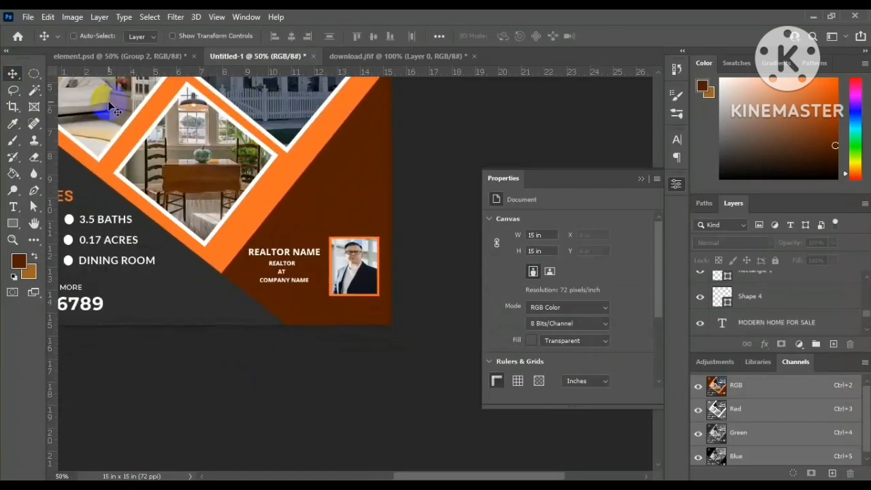
{"action": "left_click_drag", "start_coordinate": [178, 218], "coordinate": [415, 379]}
{"action": "left_click_drag", "start_coordinate": [306, 298], "coordinate": [315, 302]}
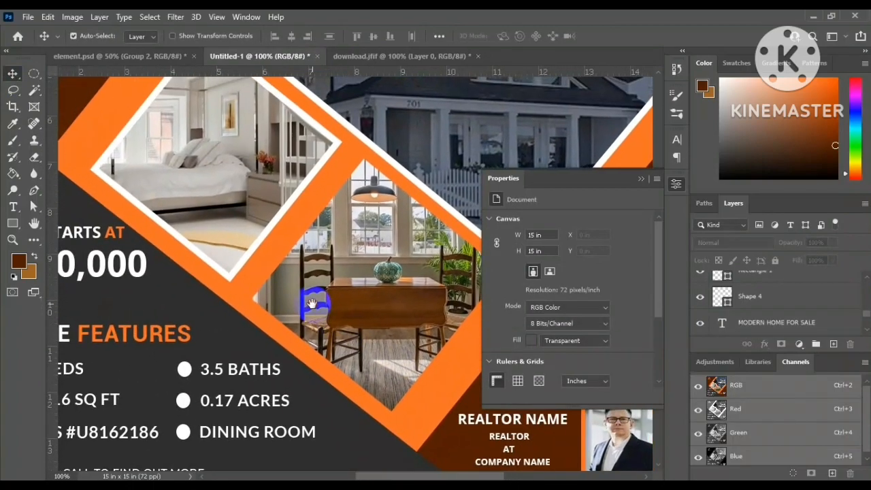
{"action": "left_click", "coordinate": [359, 275]}
{"action": "left_click_drag", "start_coordinate": [360, 275], "coordinate": [362, 277]}
{"action": "left_click", "coordinate": [229, 194]}
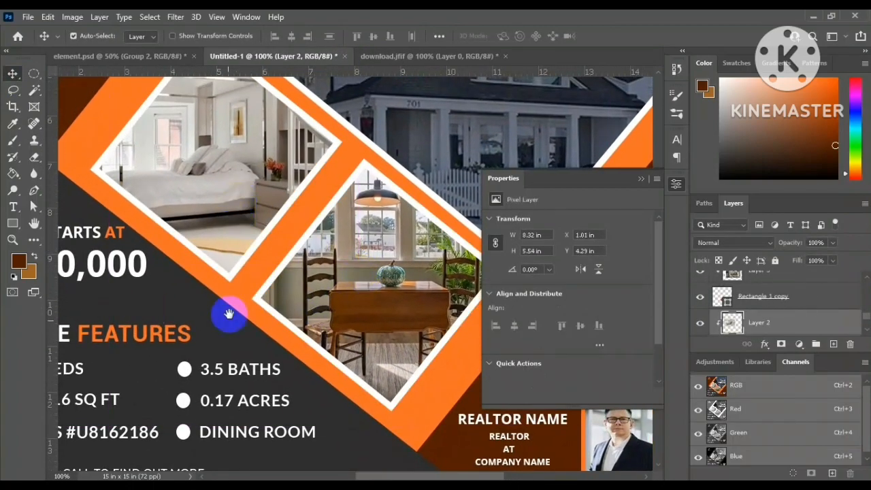
- Set the PRICE STARTS AT text to 23 pt
{"action": "left_click_drag", "start_coordinate": [229, 313], "coordinate": [455, 332]}
{"action": "left_click", "coordinate": [317, 248]}
{"action": "left_click", "coordinate": [517, 343]}
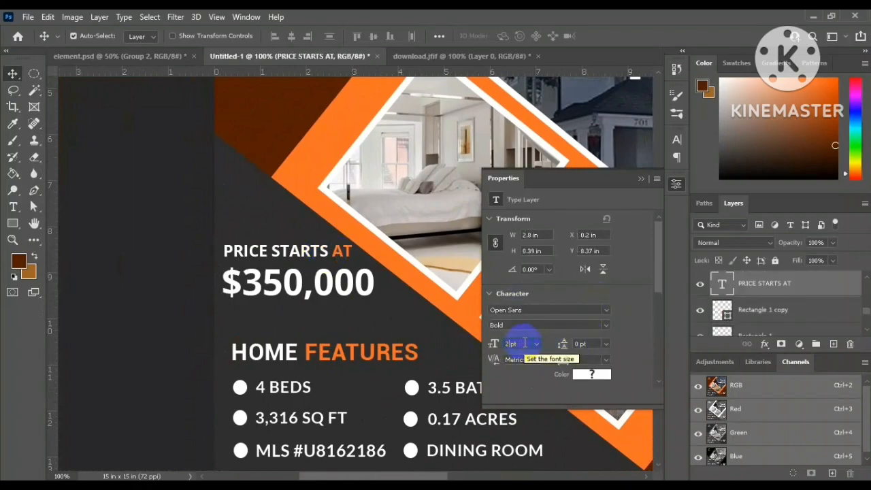
- Recolour the handset symbol in the white contact circle orange
{"action": "scroll", "coordinate": [253, 350], "scroll_direction": "down", "scroll_amount": 4}
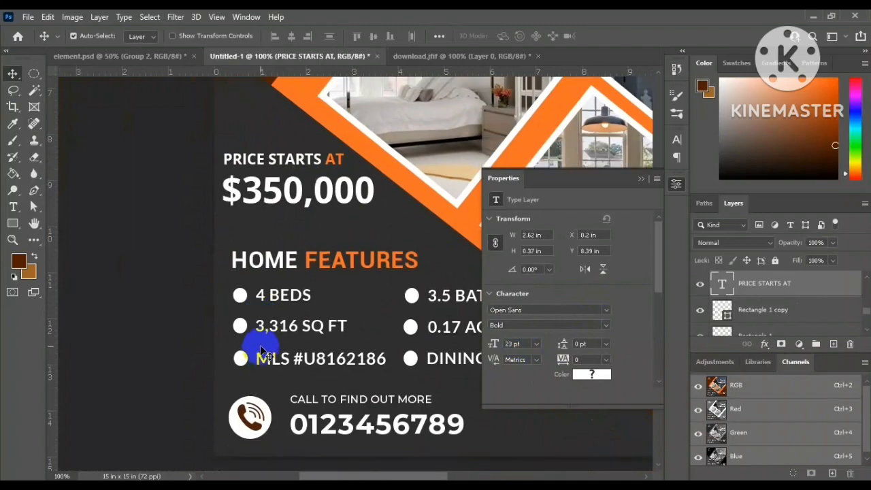
{"action": "left_click", "coordinate": [282, 229]}
{"action": "left_click", "coordinate": [248, 387]}
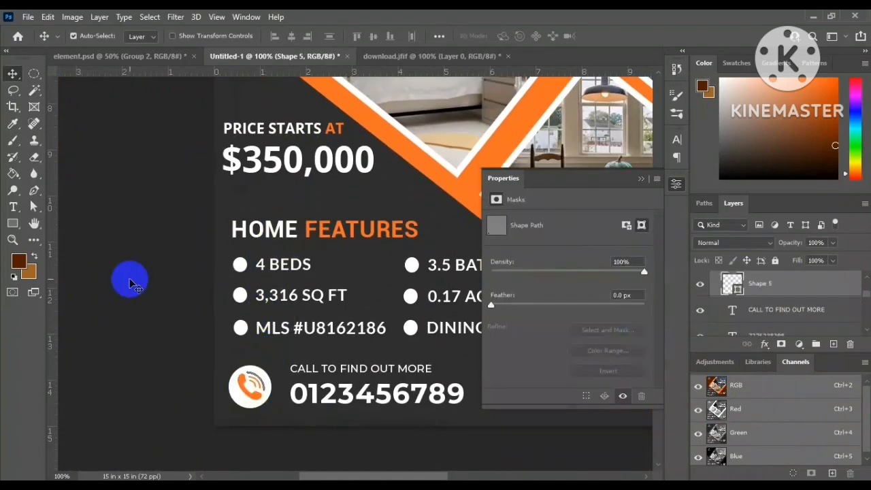
{"action": "left_click", "coordinate": [116, 279]}
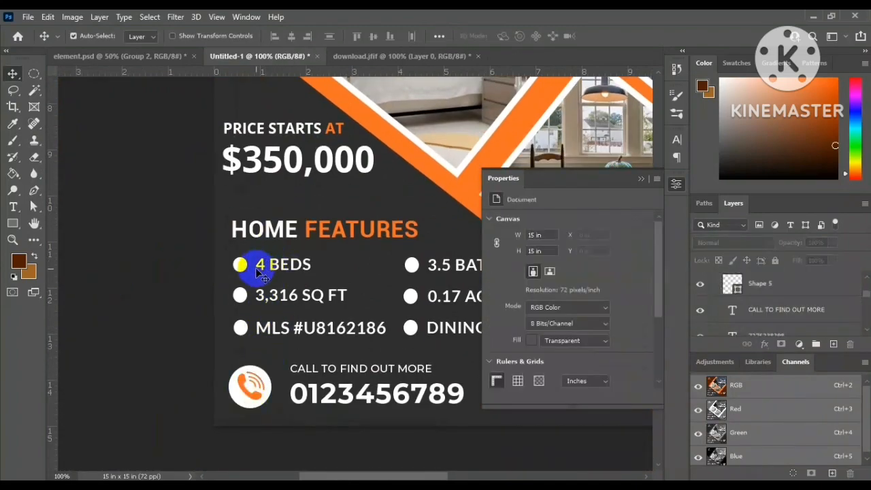
{"action": "left_click_drag", "start_coordinate": [256, 270], "coordinate": [160, 279]}
{"action": "left_click", "coordinate": [214, 238]}
{"action": "left_click", "coordinate": [145, 273]}
{"action": "left_click", "coordinate": [145, 304], "text": "shift"}
{"action": "left_click", "coordinate": [144, 336], "text": "shift"}
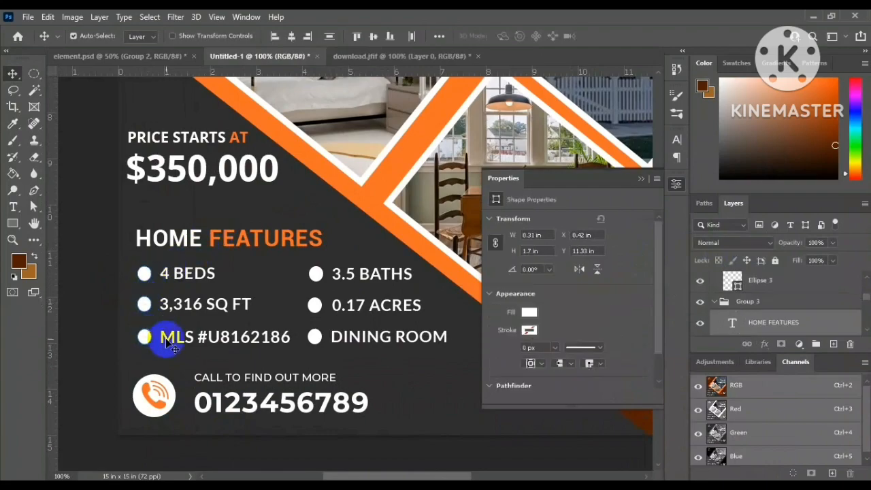
{"action": "left_click", "coordinate": [139, 230]}
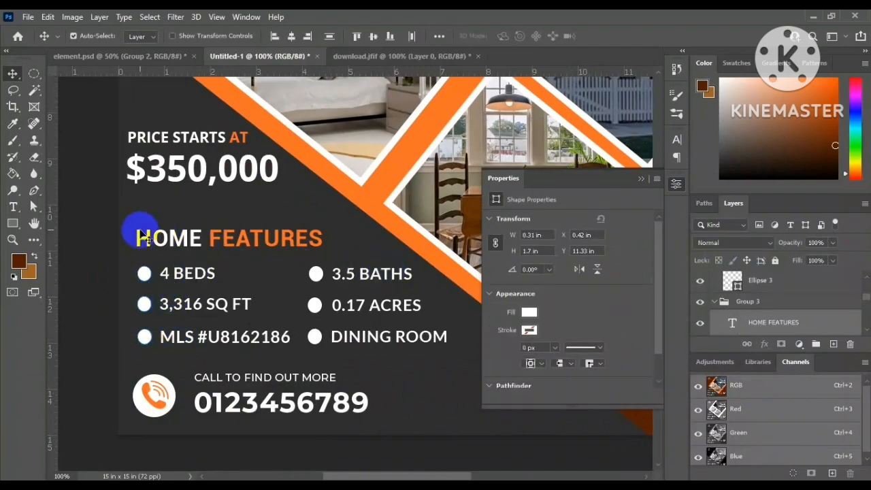
- Scale the HOME FEATURES group to 89.27% and position it between the price and the phone contact, left-aligned with the phone icon
{"action": "left_click", "coordinate": [745, 303]}
{"action": "key", "text": "ctrl+t"}
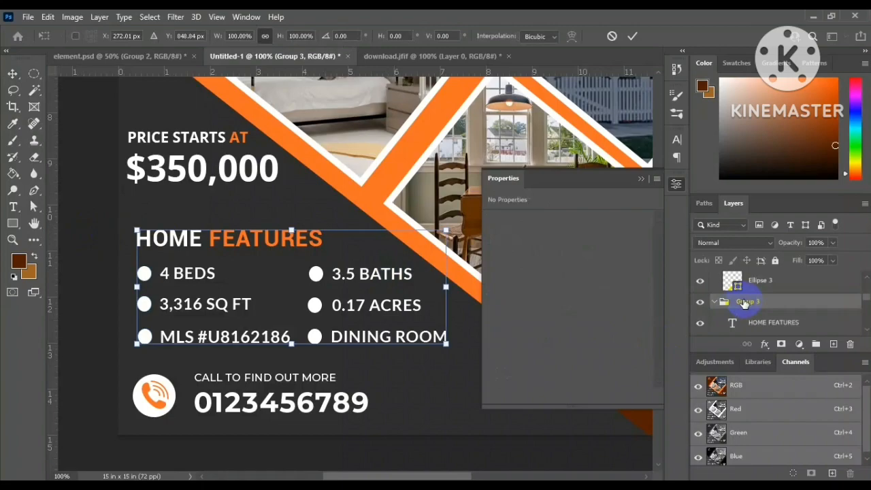
{"action": "key", "text": "ctrl+minus"}
{"action": "key", "text": "ctrl+minus"}
{"action": "left_click_drag", "start_coordinate": [263, 272], "coordinate": [261, 266]}
{"action": "left_click_drag", "start_coordinate": [398, 274], "coordinate": [378, 276]}
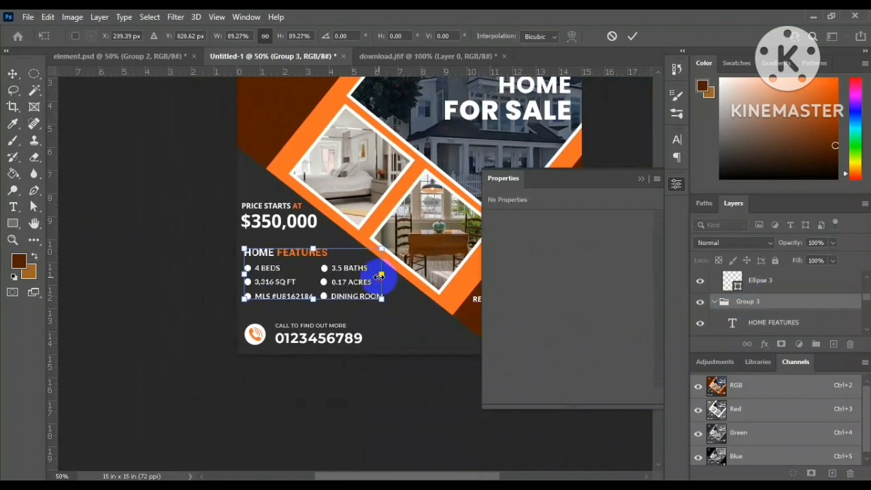
{"action": "left_click_drag", "start_coordinate": [301, 257], "coordinate": [300, 258]}
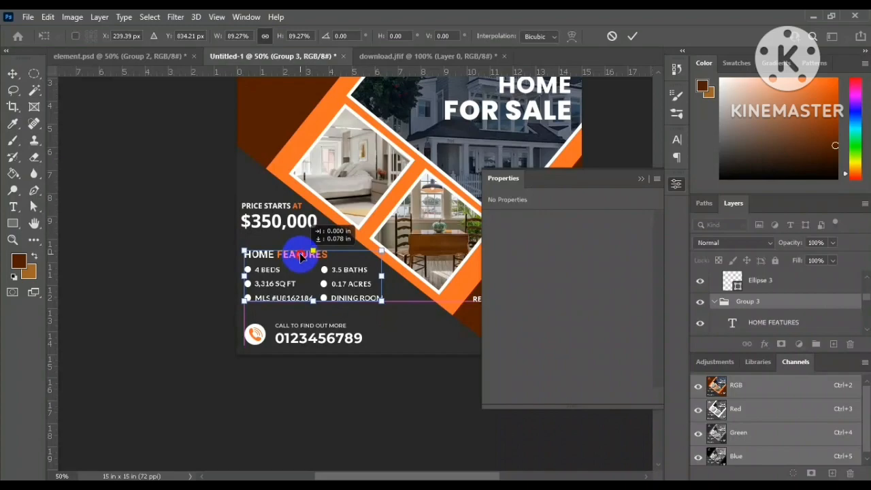
{"action": "left_click", "coordinate": [13, 73]}
- Change the font style of the PRICE STARTS AT text to Semibold
{"action": "left_click", "coordinate": [297, 210]}
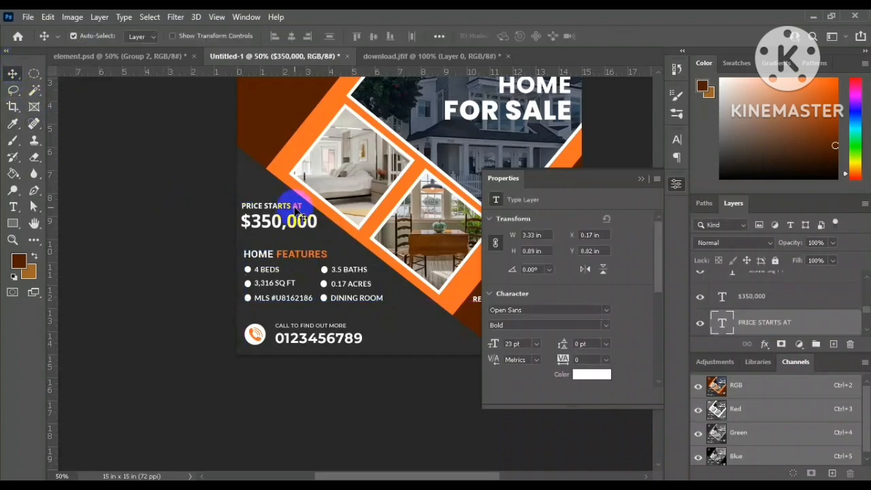
{"action": "left_click", "coordinate": [551, 325]}
{"action": "left_click", "coordinate": [544, 347]}
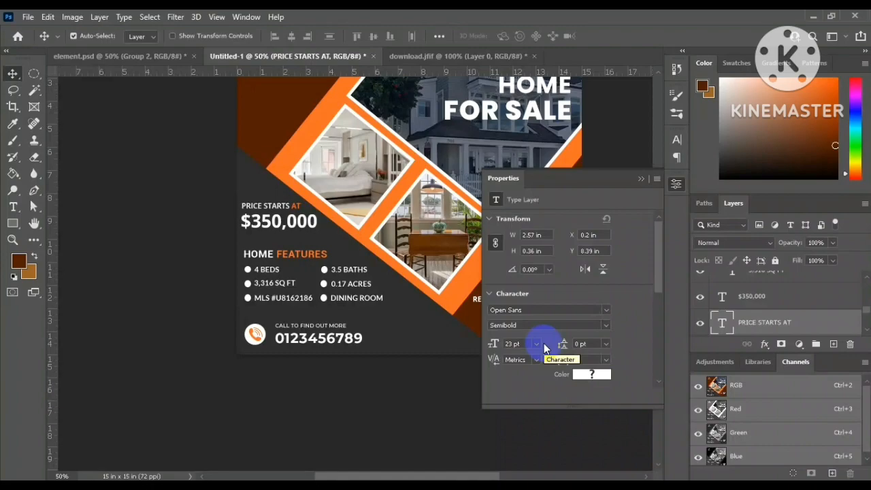
- Place a vertical guide about 0.46 in from the design's left edge
{"action": "scroll", "coordinate": [399, 248], "scroll_direction": "up", "scroll_amount": 2}
{"action": "scroll", "coordinate": [399, 249], "scroll_direction": "up", "scroll_amount": 2}
{"action": "left_click_drag", "start_coordinate": [399, 248], "coordinate": [239, 227]}
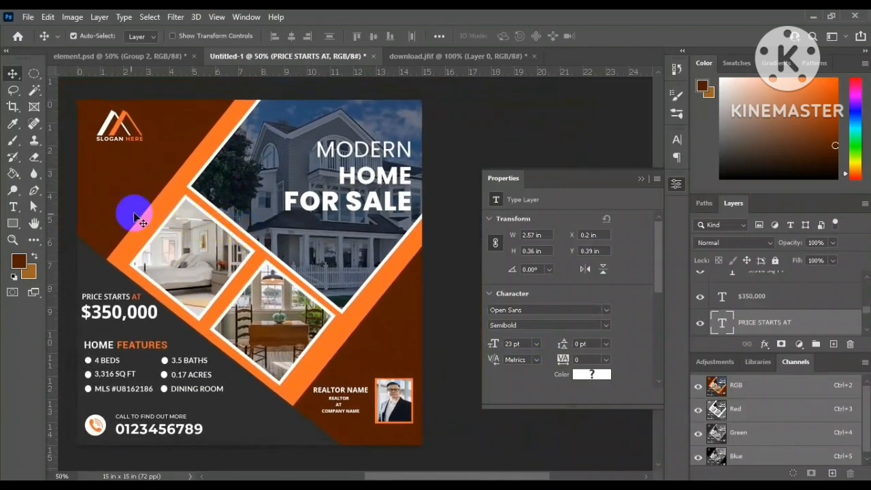
{"action": "left_click_drag", "start_coordinate": [50, 233], "coordinate": [89, 232]}
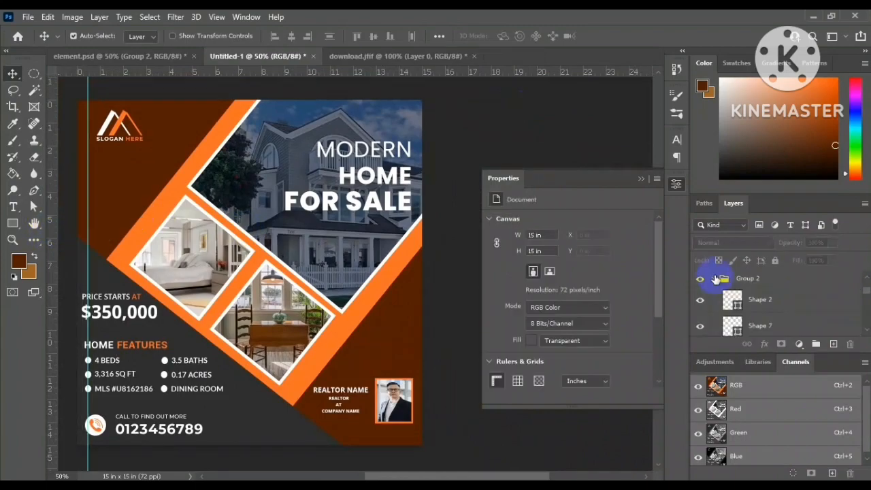
- Align the left edges of the logo, the price texts and the HOME FEATURES group to the vertical guide
{"action": "left_click", "coordinate": [714, 278]}
{"action": "left_click", "coordinate": [701, 278]}
{"action": "left_click", "coordinate": [701, 279]}
{"action": "left_click", "coordinate": [760, 322]}
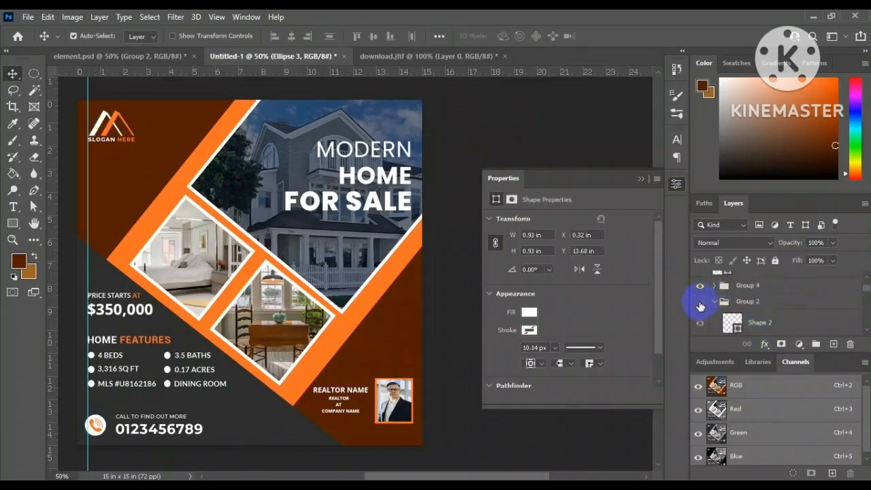
- Move the phone contact group up slightly and align its left edge to the vertical guide
{"action": "left_click", "coordinate": [745, 302]}
{"action": "key", "text": "ctrl+t"}
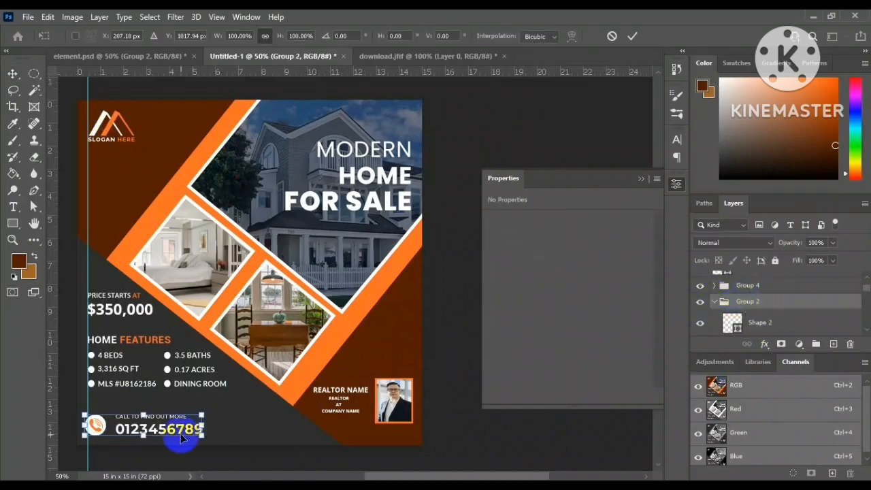
{"action": "left_click_drag", "start_coordinate": [172, 438], "coordinate": [175, 436]}
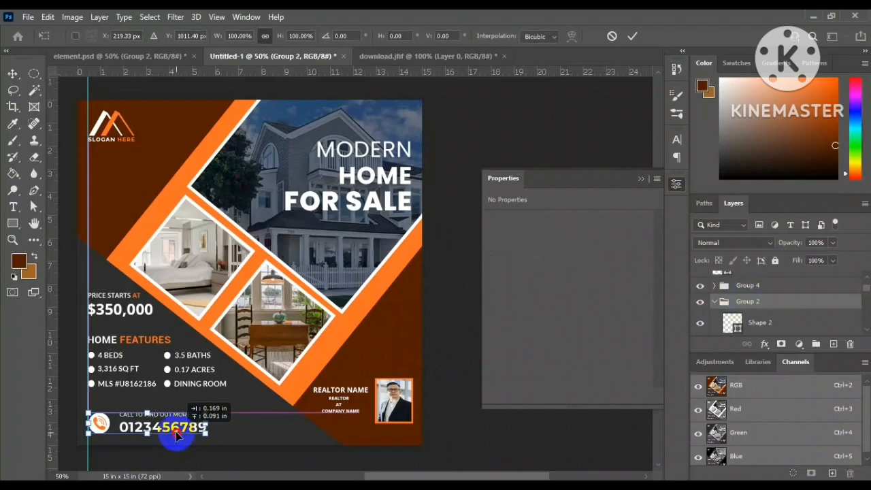
{"action": "left_click_drag", "start_coordinate": [176, 435], "coordinate": [175, 434]}
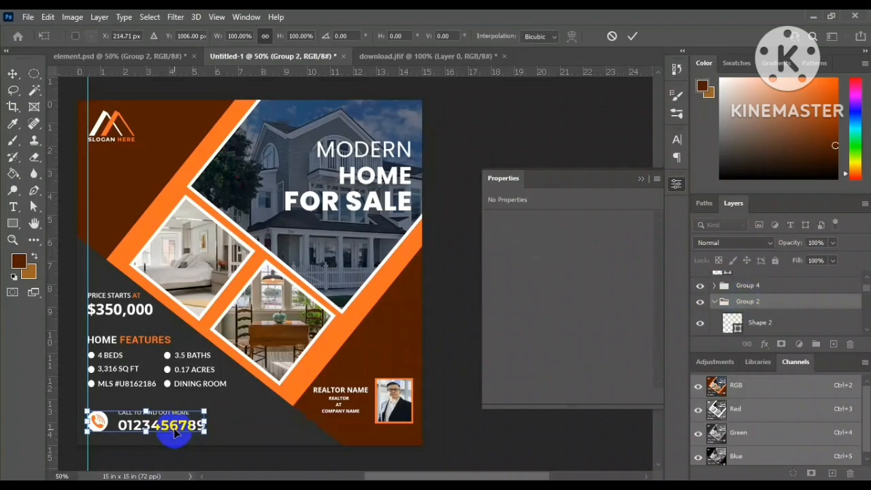
{"action": "left_click", "coordinate": [267, 279]}
- Draw a rectangle about 0.46 × 0.96 in below the logo, spanning from the design's left edge to the guide
{"action": "left_click", "coordinate": [8, 226]}
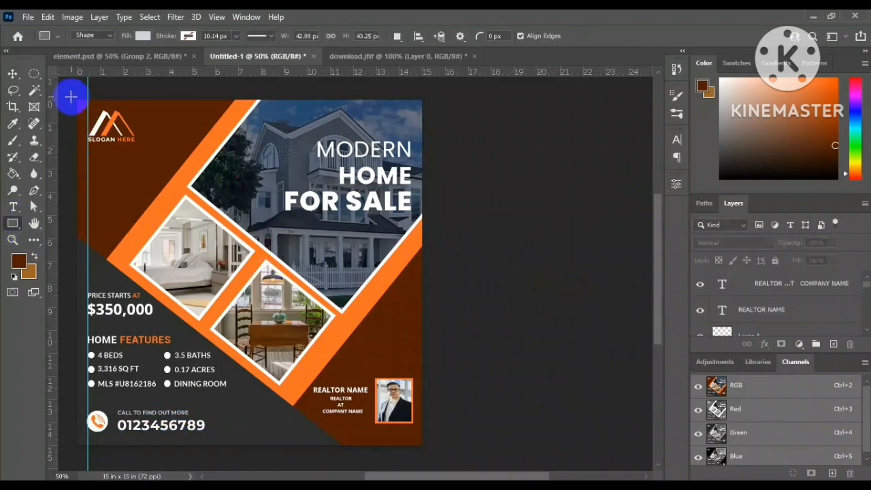
{"action": "left_click_drag", "start_coordinate": [77, 90], "coordinate": [88, 115]}
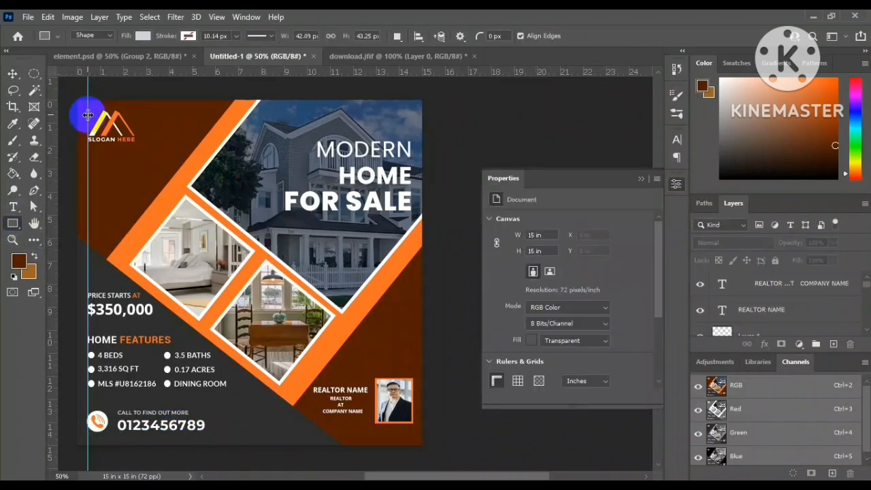
{"action": "key", "text": "ctrl+plus"}
{"action": "key", "text": "ctrl+plus"}
{"action": "key", "text": "ctrl+plus"}
{"action": "key", "text": "ctrl+plus"}
{"action": "left_click_drag", "start_coordinate": [161, 145], "coordinate": [381, 235]}
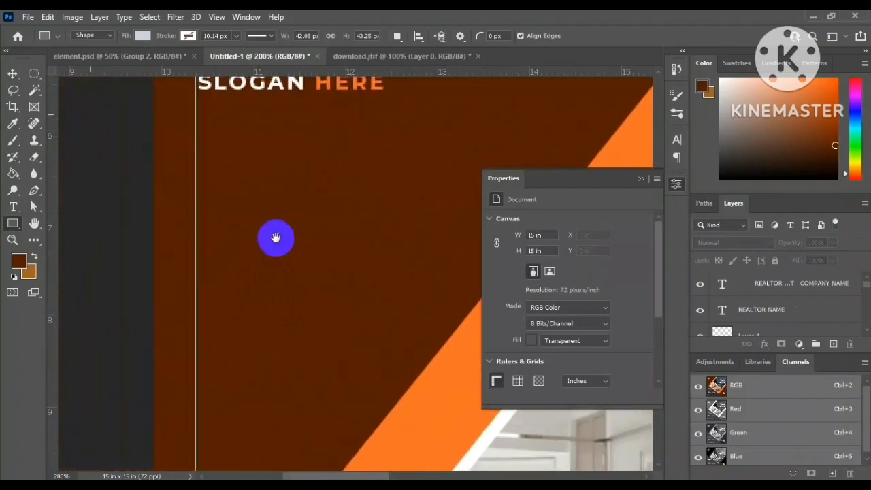
{"action": "left_click_drag", "start_coordinate": [251, 161], "coordinate": [291, 241]}
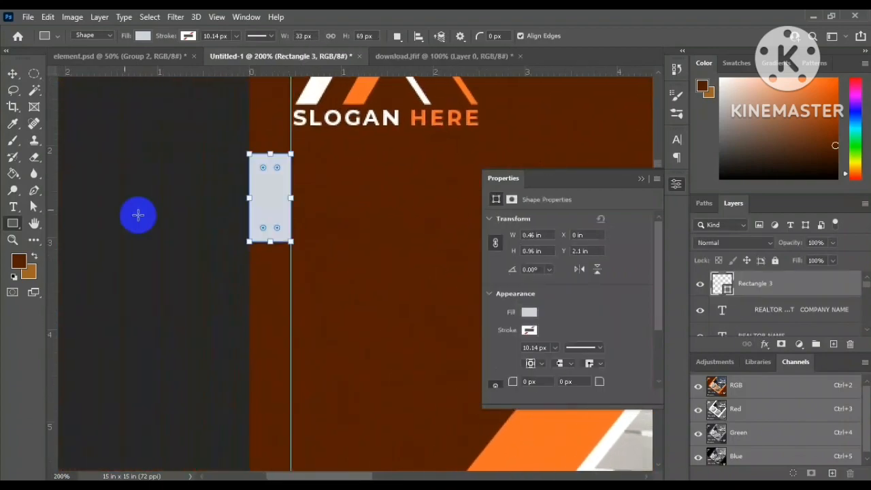
- Move the light grey rectangle from below the logo to the design's right edge, just above the realtor photo
{"action": "left_click", "coordinate": [12, 76]}
{"action": "key", "text": "ctrl+minus"}
{"action": "key", "text": "ctrl+minus"}
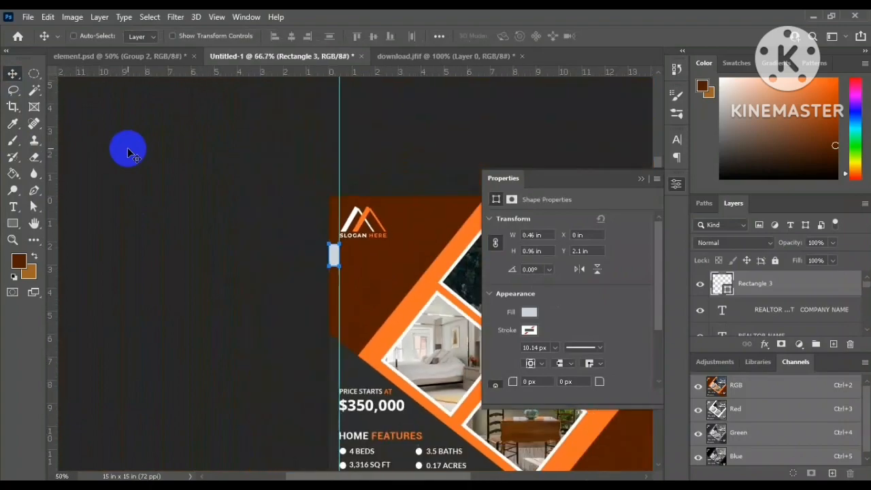
{"action": "left_click", "coordinate": [641, 178]}
{"action": "left_click_drag", "start_coordinate": [497, 292], "coordinate": [308, 245]}
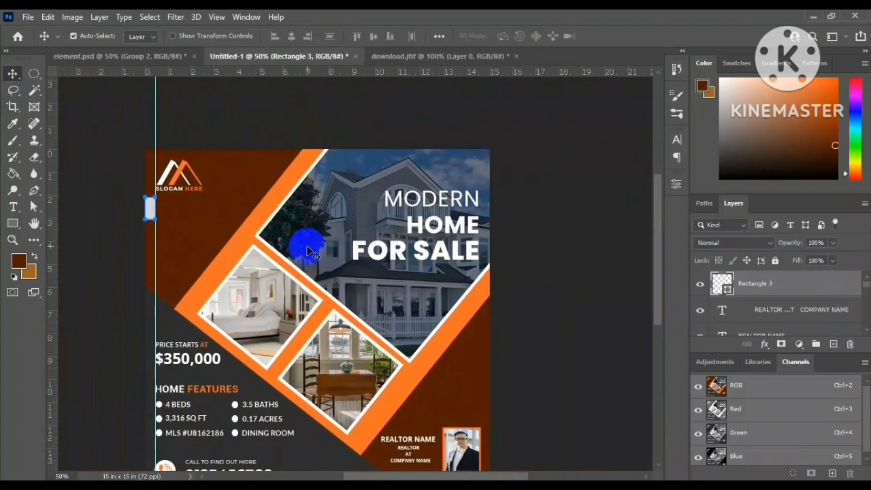
{"action": "left_click_drag", "start_coordinate": [156, 210], "coordinate": [467, 398]}
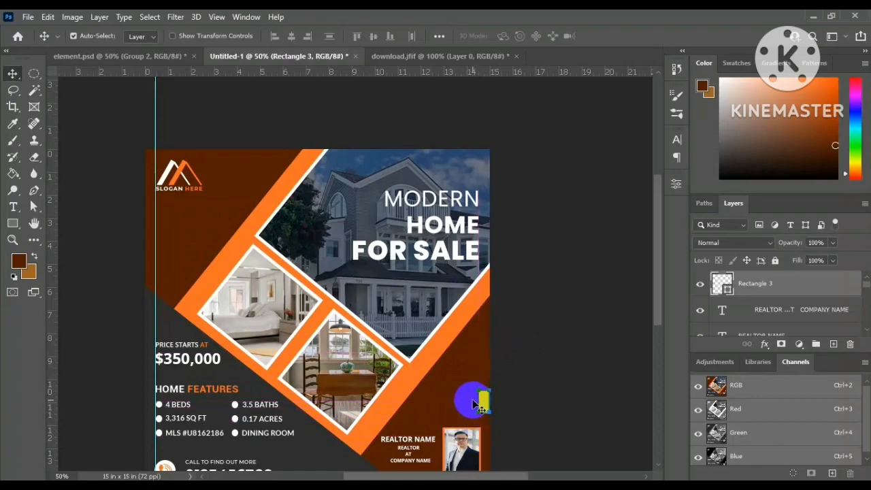
- Select the realtor photo together with its orange frame and nudge both slightly left to match the rectangle's margin width
{"action": "scroll", "coordinate": [475, 416], "scroll_direction": "down", "scroll_amount": 2}
{"action": "key", "text": "ctrl+shift+alt+n"}
{"action": "scroll", "coordinate": [747, 320], "scroll_direction": "down", "scroll_amount": 1}
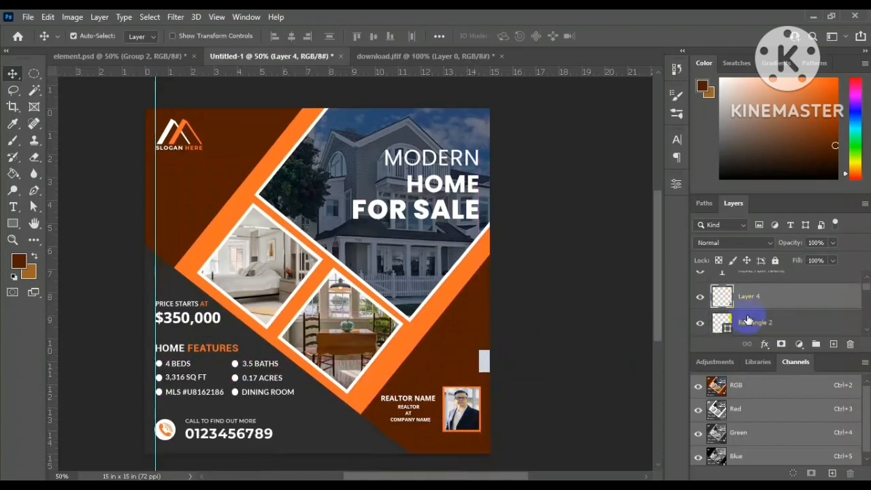
{"action": "left_click", "coordinate": [749, 323], "text": "shift"}
{"action": "left_click_drag", "start_coordinate": [464, 410], "coordinate": [466, 412]}
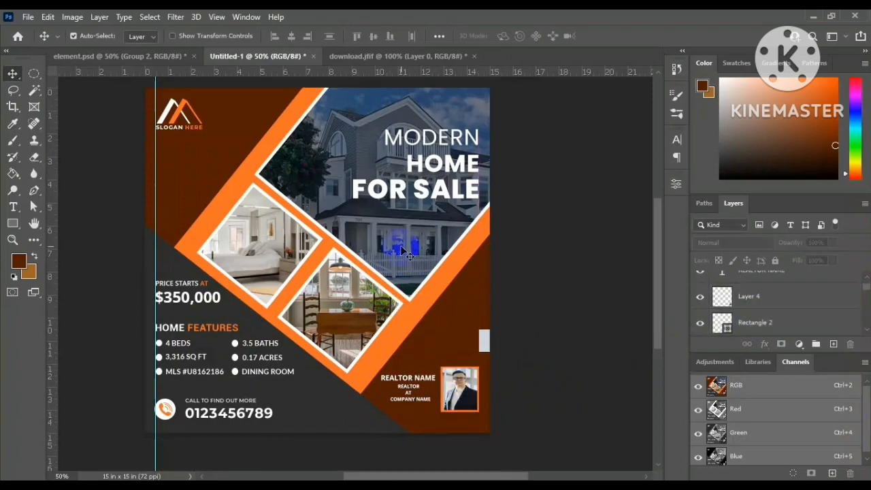
- Recolour the overlay shape on the main house photo to dark brown and raise its opacity
{"action": "left_click", "coordinate": [413, 249]}
{"action": "double_click", "coordinate": [722, 323]}
{"action": "left_click", "coordinate": [422, 346]}
{"action": "left_click", "coordinate": [603, 390]}
{"action": "left_click", "coordinate": [744, 252]}
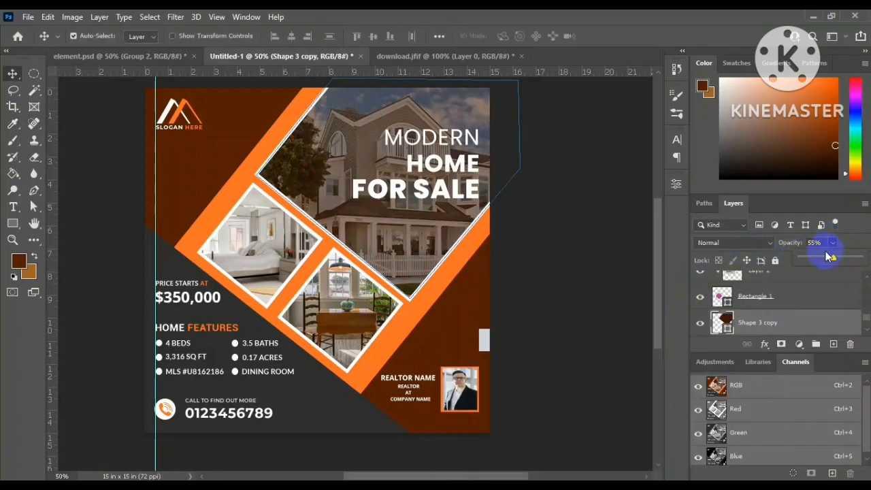
{"action": "left_click_drag", "start_coordinate": [838, 258], "coordinate": [841, 256]}
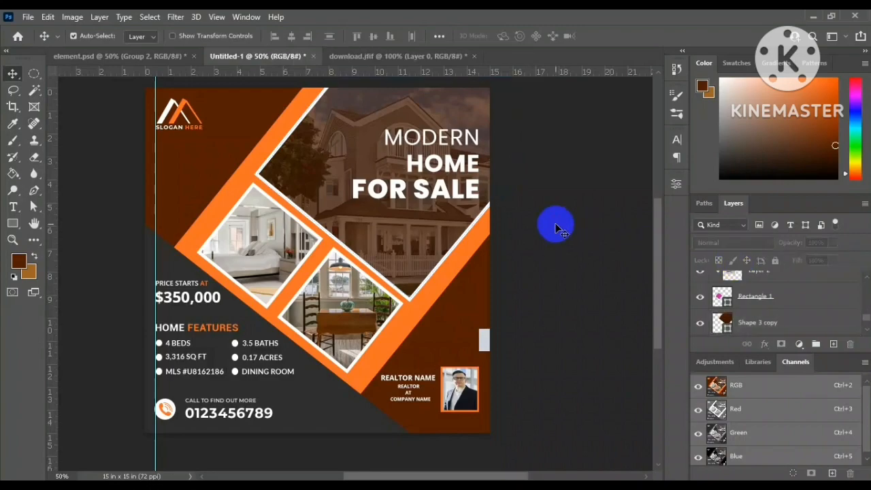
- Delete the light grey measuring rectangle above the realtor photo
{"action": "left_click", "coordinate": [486, 343]}
{"action": "key", "text": "Delete"}
{"action": "key", "text": "ctrl+plus"}
{"action": "key", "text": "ctrl+plus"}
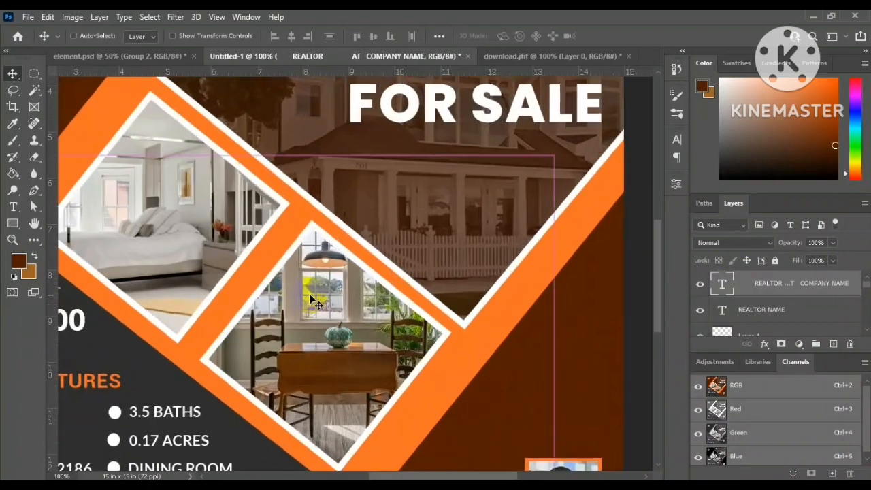
{"action": "scroll", "coordinate": [325, 260], "scroll_direction": "down", "scroll_amount": 5}
{"action": "scroll", "coordinate": [413, 374], "scroll_direction": "left", "scroll_amount": 2}
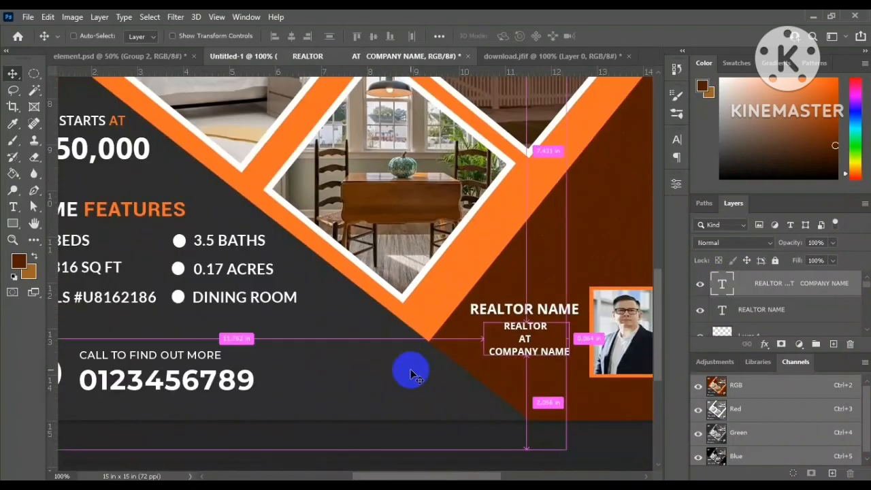
- Shift the dark grey shape's lower-right anchor point slightly to adjust its diagonal edge along the orange band
{"action": "key", "text": "ctrl+minus"}
{"action": "key", "text": "ctrl+minus"}
{"action": "left_click", "coordinate": [379, 331], "text": "ctrl"}
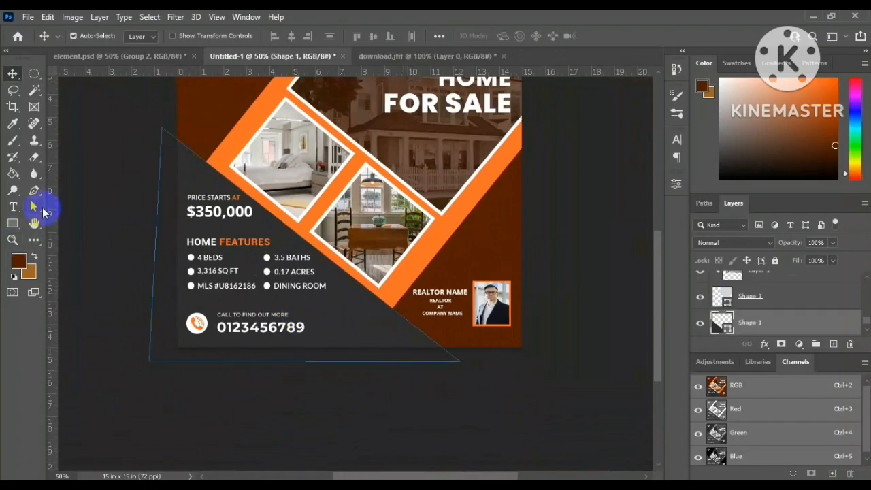
{"action": "left_click", "coordinate": [34, 206]}
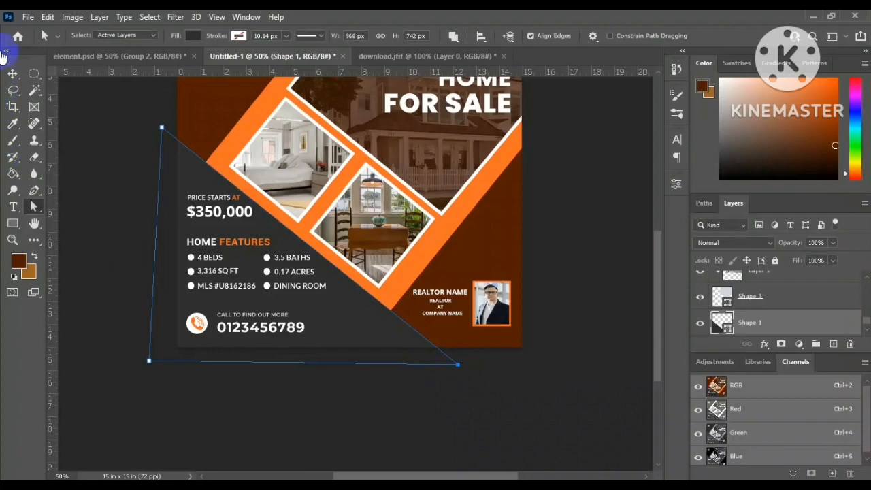
{"action": "left_click", "coordinate": [13, 73]}
- Select the bedroom and dining room photos with their frames and nudge them slightly down and to the left
{"action": "left_click", "coordinate": [755, 285]}
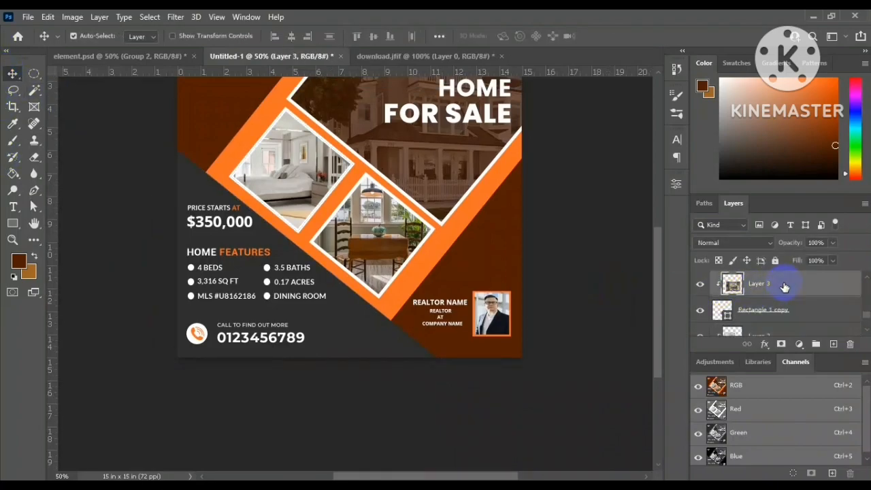
{"action": "scroll", "coordinate": [782, 293], "scroll_direction": "down", "scroll_amount": 2}
{"action": "left_click", "coordinate": [767, 313], "text": "shift"}
{"action": "left_click_drag", "start_coordinate": [354, 235], "coordinate": [353, 237]}
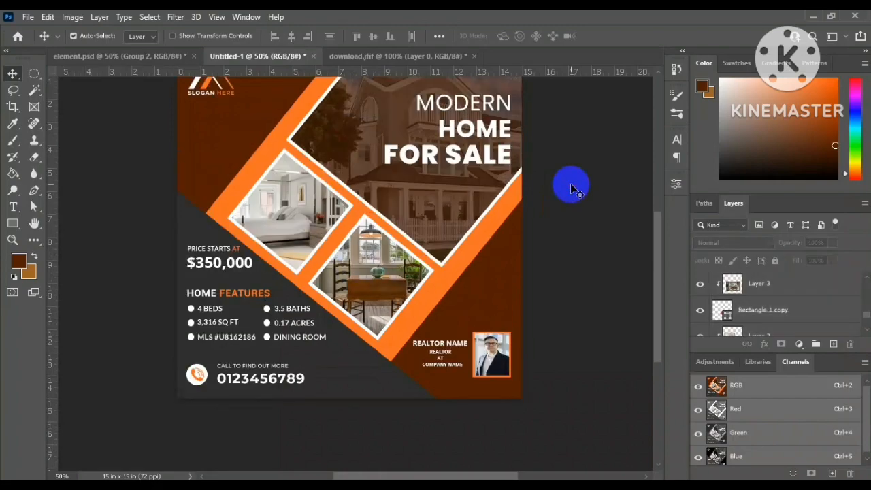
- Enlarge the logo group to about 113%, keeping its position in the design's upper-left corner
{"action": "scroll", "coordinate": [572, 189], "scroll_direction": "up", "scroll_amount": 3}
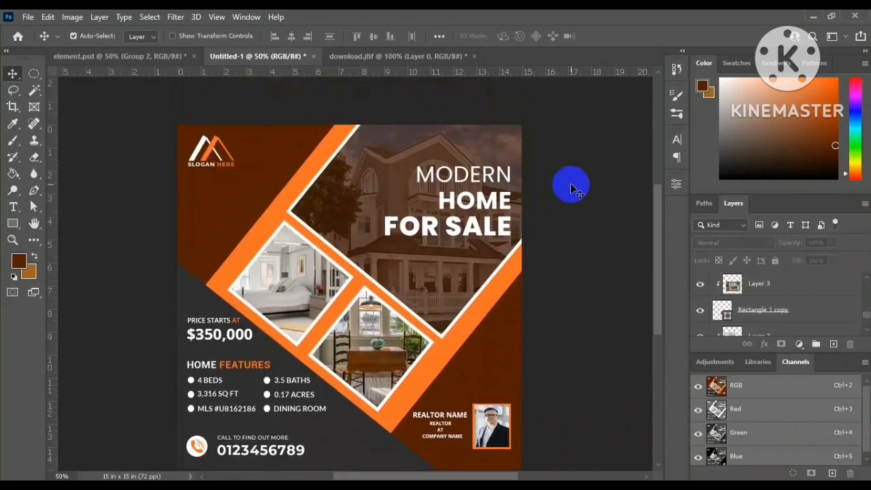
{"action": "left_click", "coordinate": [210, 150]}
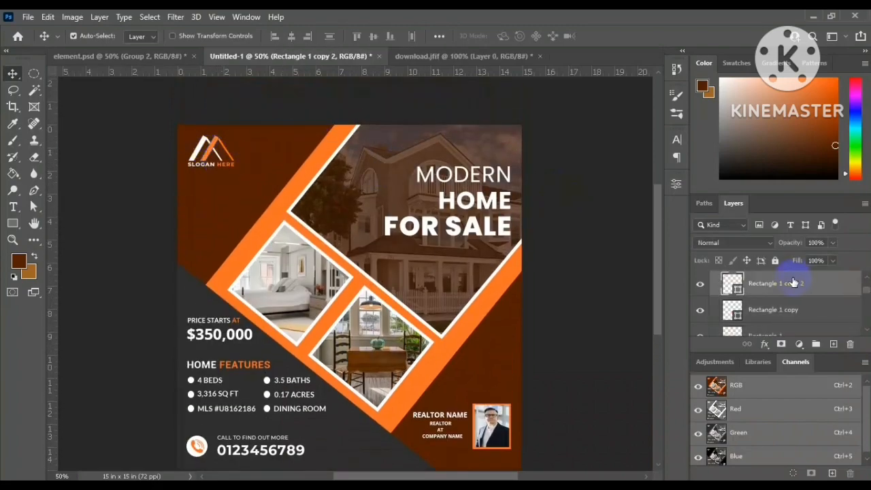
{"action": "scroll", "coordinate": [792, 283], "scroll_direction": "down", "scroll_amount": 3}
{"action": "left_click", "coordinate": [757, 322]}
{"action": "key", "text": "ctrl+t"}
{"action": "left_click_drag", "start_coordinate": [235, 150], "coordinate": [215, 160]}
{"action": "scroll", "coordinate": [214, 162], "scroll_direction": "down", "scroll_amount": 1}
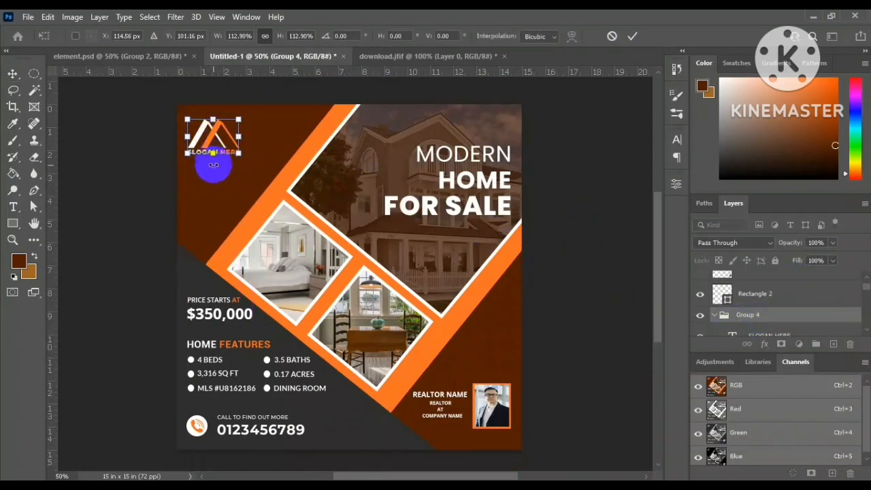
{"action": "left_click", "coordinate": [13, 74]}
{"action": "left_click", "coordinate": [121, 170]}
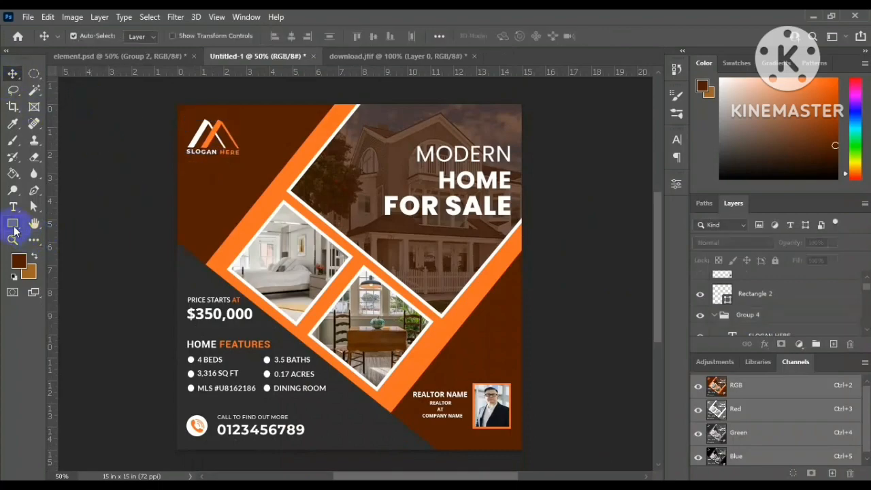
- Draw a rectangle about 6.21 × 0.92 in below the phone contact group and fit it against the design's bottom edge
{"action": "left_click", "coordinate": [13, 223]}
{"action": "left_click_drag", "start_coordinate": [171, 438], "coordinate": [313, 458]}
{"action": "left_click", "coordinate": [638, 181]}
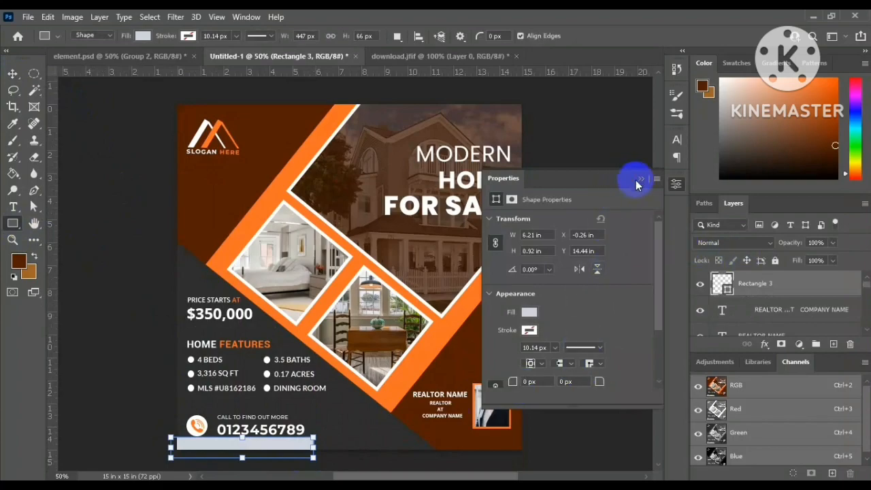
{"action": "left_click", "coordinate": [17, 74]}
{"action": "mouse_move", "coordinate": [195, 443]}
{"action": "left_mouse_down"}
{"action": "mouse_move", "coordinate": [187, 148]}
{"action": "mouse_move", "coordinate": [197, 114]}
{"action": "mouse_move", "coordinate": [219, 460]}
{"action": "mouse_move", "coordinate": [200, 454]}
{"action": "left_mouse_up"}
{"action": "scroll", "coordinate": [197, 341], "scroll_direction": "down", "scroll_amount": 3}
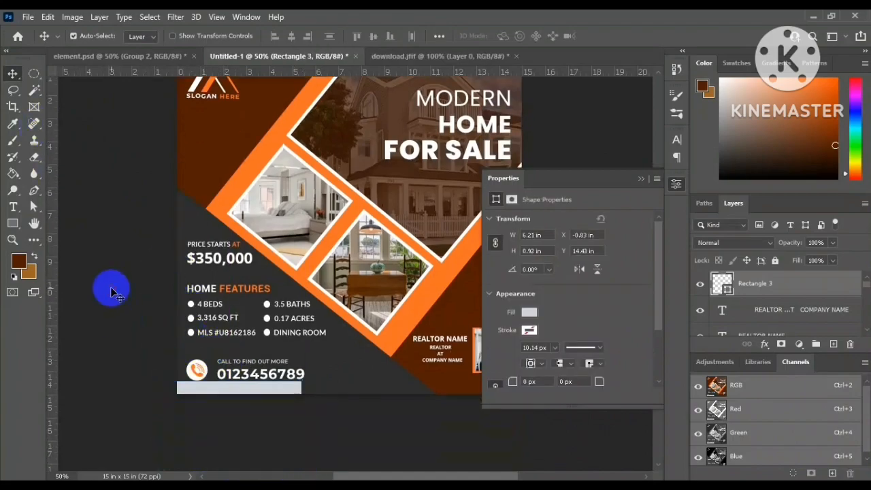
- Place the light grey margin rectangle along the design's top edge, above the logo
{"action": "key", "text": "Delete"}
{"action": "key", "text": "u"}
{"action": "left_click_drag", "start_coordinate": [168, 383], "coordinate": [315, 395]}
{"action": "left_click_drag", "start_coordinate": [241, 385], "coordinate": [205, 111]}
- Place a vertical guide along the left edge of the price text and the HOME FEATURES heading
{"action": "key", "text": "v"}
{"action": "left_click", "coordinate": [126, 127]}
{"action": "left_click", "coordinate": [146, 142]}
{"action": "left_click", "coordinate": [195, 134]}
{"action": "left_click_drag", "start_coordinate": [53, 155], "coordinate": [232, 145]}
{"action": "scroll", "coordinate": [790, 310], "scroll_direction": "up", "scroll_amount": 4}
- Reposition the logo group so it sits against the vertical guide and directly below the top margin rectangle
{"action": "left_click", "coordinate": [768, 285]}
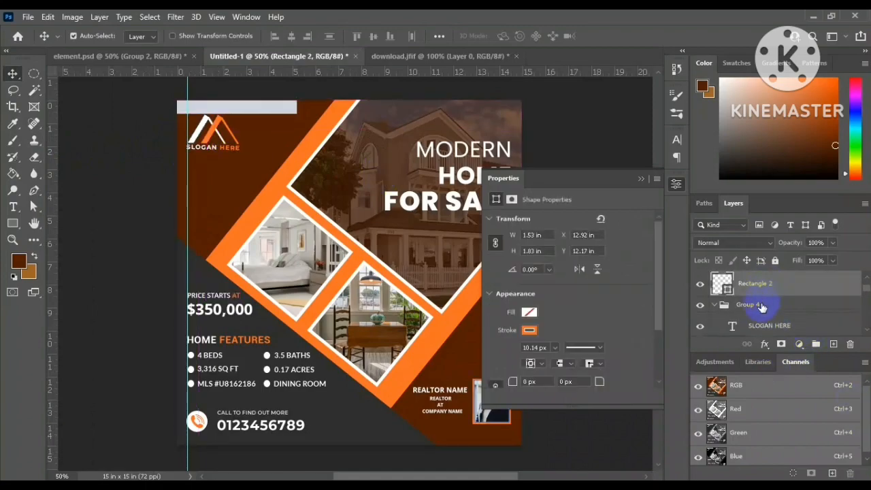
{"action": "left_click", "coordinate": [760, 306]}
{"action": "key", "text": "ctrl+t"}
{"action": "left_click_drag", "start_coordinate": [196, 130], "coordinate": [197, 137]}
{"action": "left_click", "coordinate": [13, 73]}
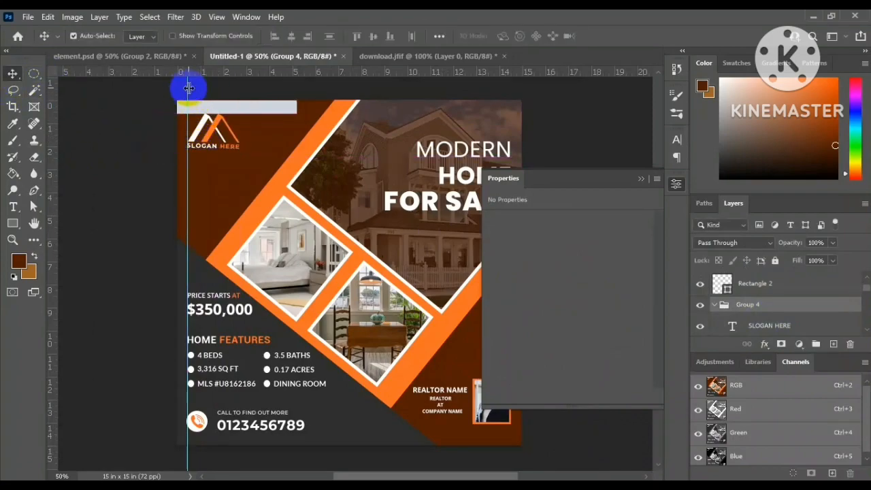
- Remove the vertical guide and the light grey rectangle above the logo
{"action": "left_click", "coordinate": [186, 107]}
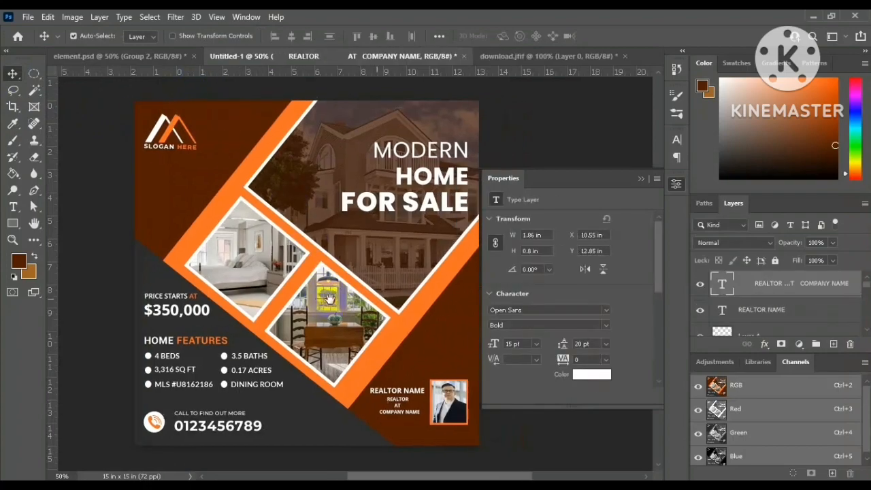
{"action": "left_click_drag", "start_coordinate": [328, 297], "coordinate": [333, 289]}
{"action": "left_click", "coordinate": [643, 181]}
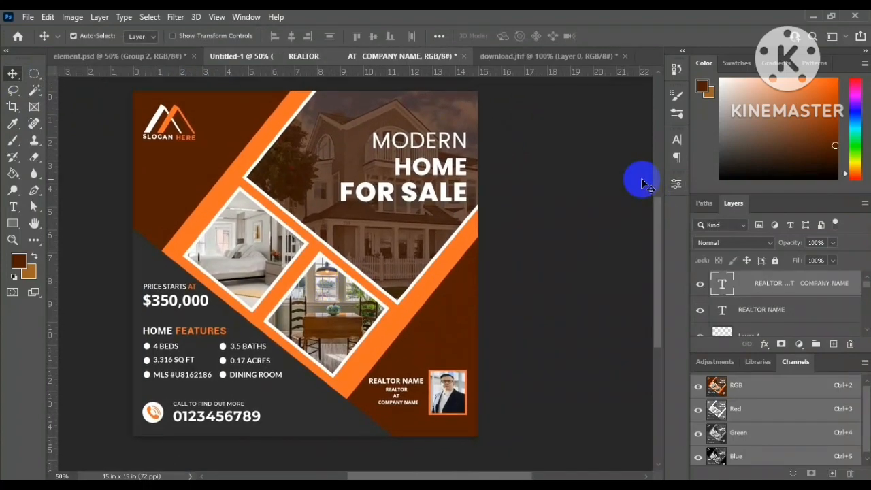
- Scale down the realtor name and company text slightly beside the realtor photo
{"action": "left_click", "coordinate": [507, 308]}
{"action": "key", "text": "ctrl+minus"}
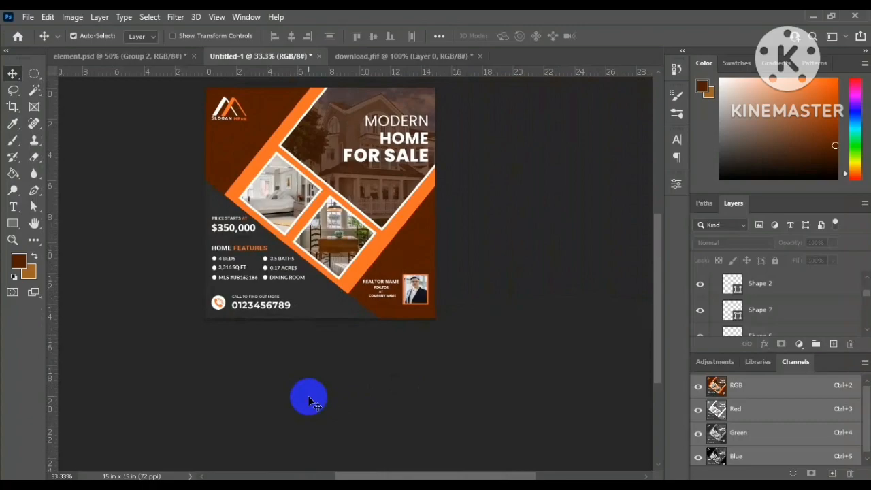
{"action": "left_click", "coordinate": [382, 293]}
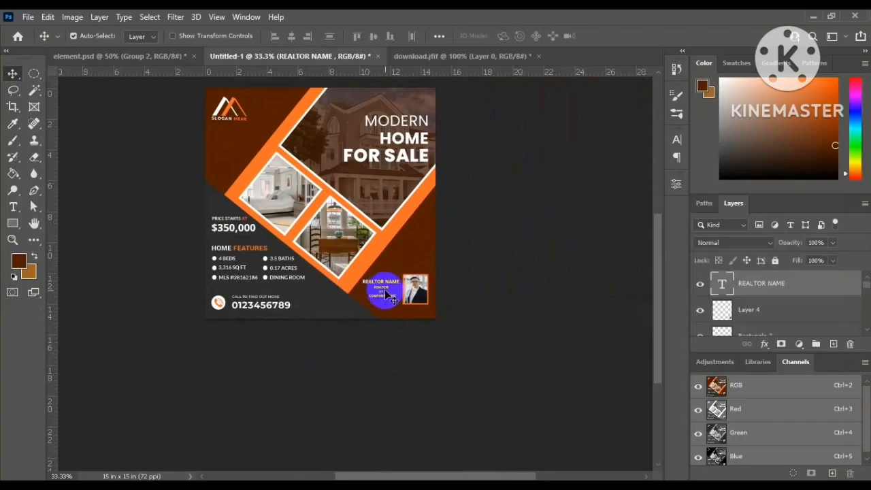
{"action": "key", "text": "ctrl+t"}
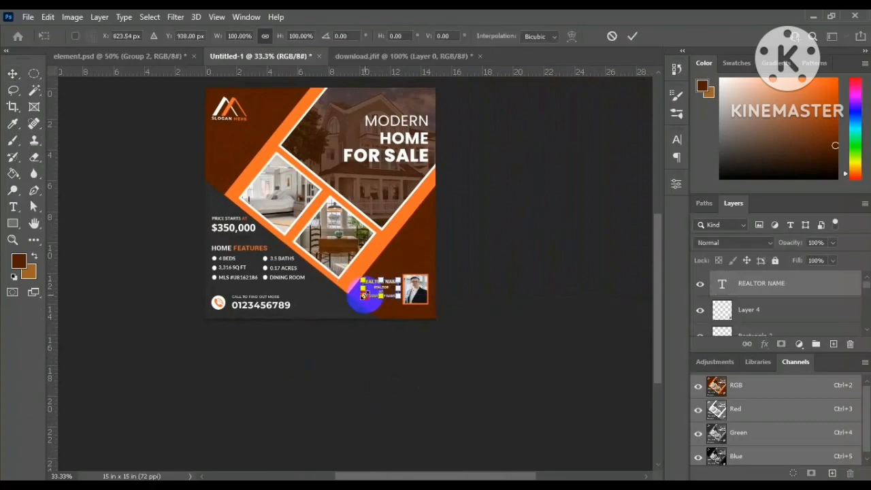
{"action": "key", "text": "Return"}
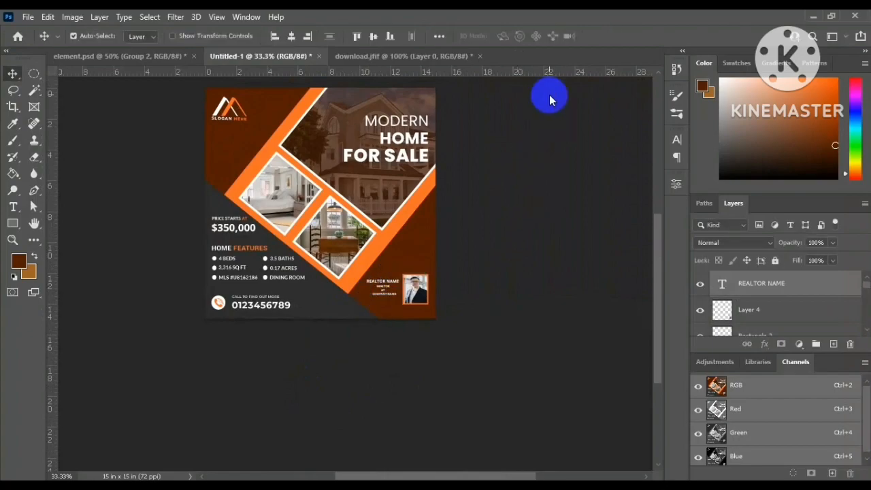